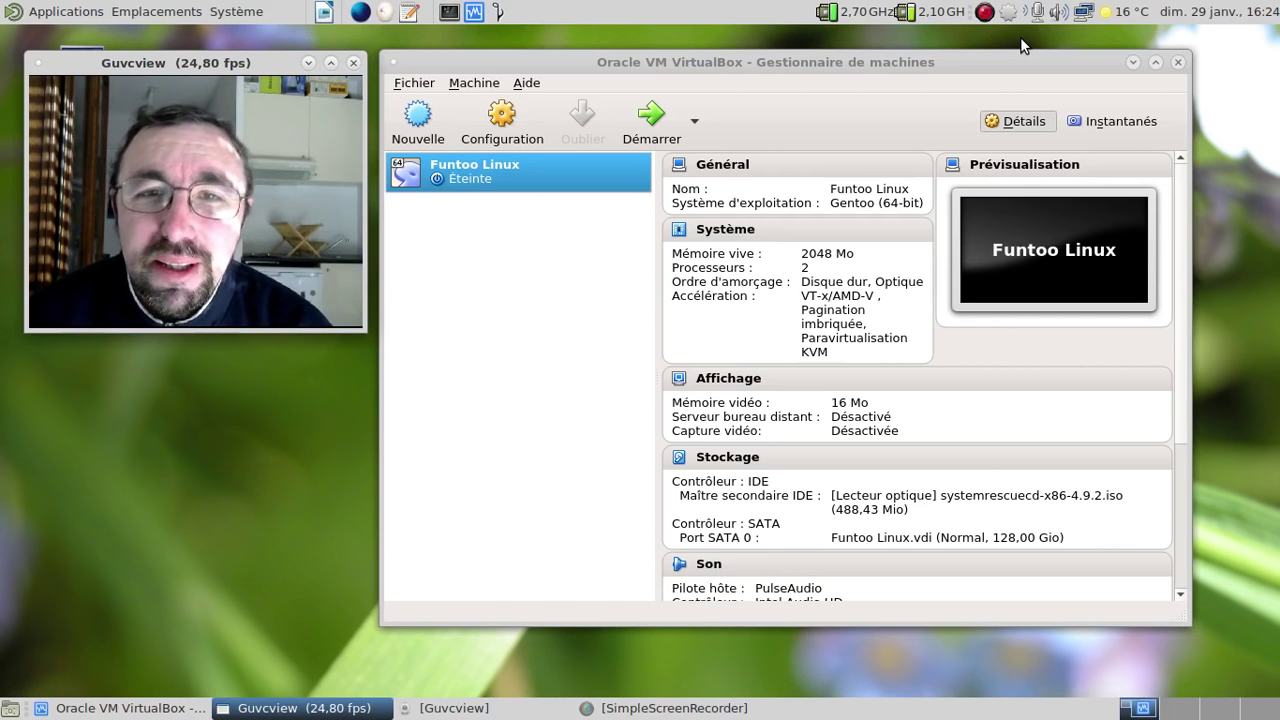
Start the Funtoo Linux virtual machine and boot its kernel-debian-sources-x86_64-4.8.15-1 entry.
left_click(669, 122)
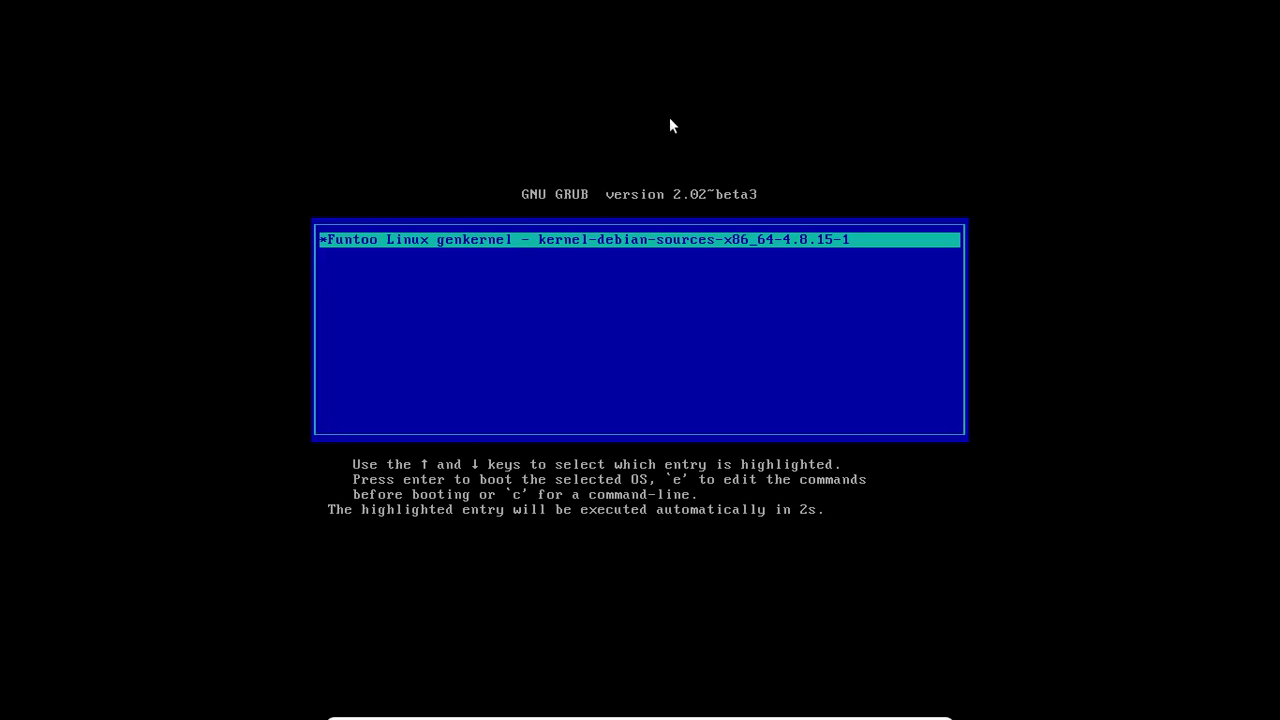
key("Return")
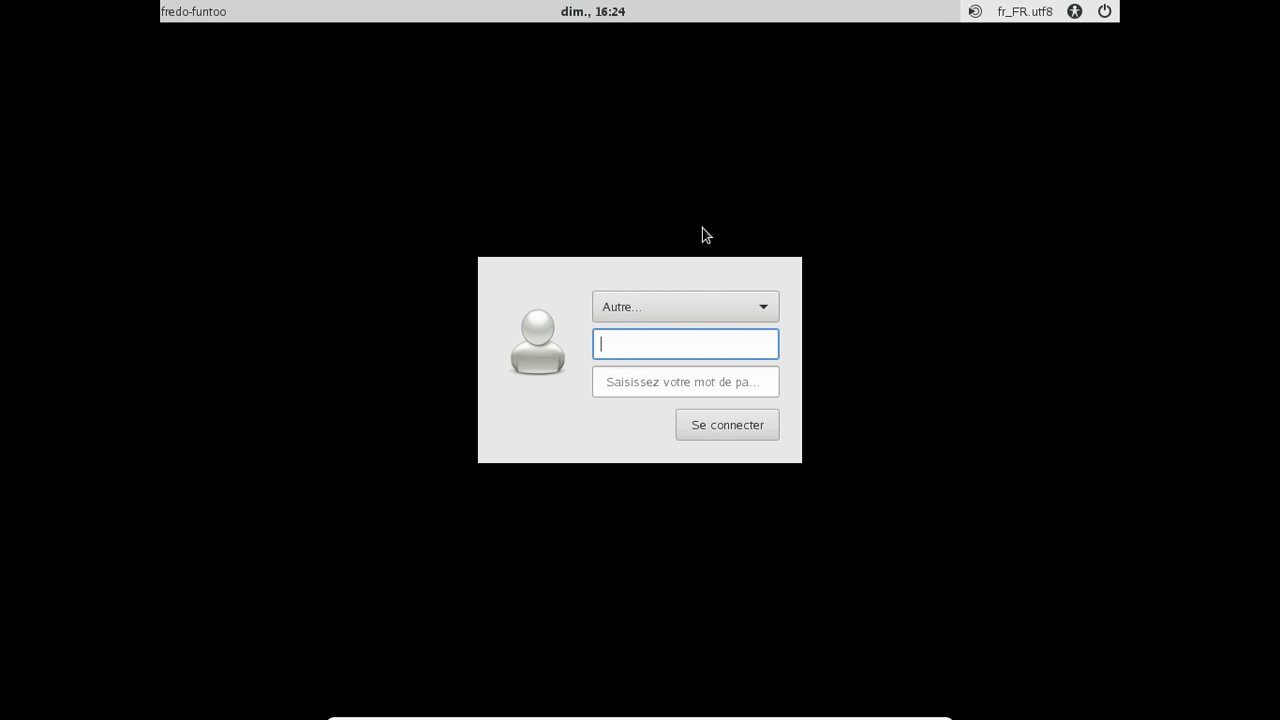
Log in to the desktop session with the account's user name and password.
left_click(710, 304)
left_click(710, 305)
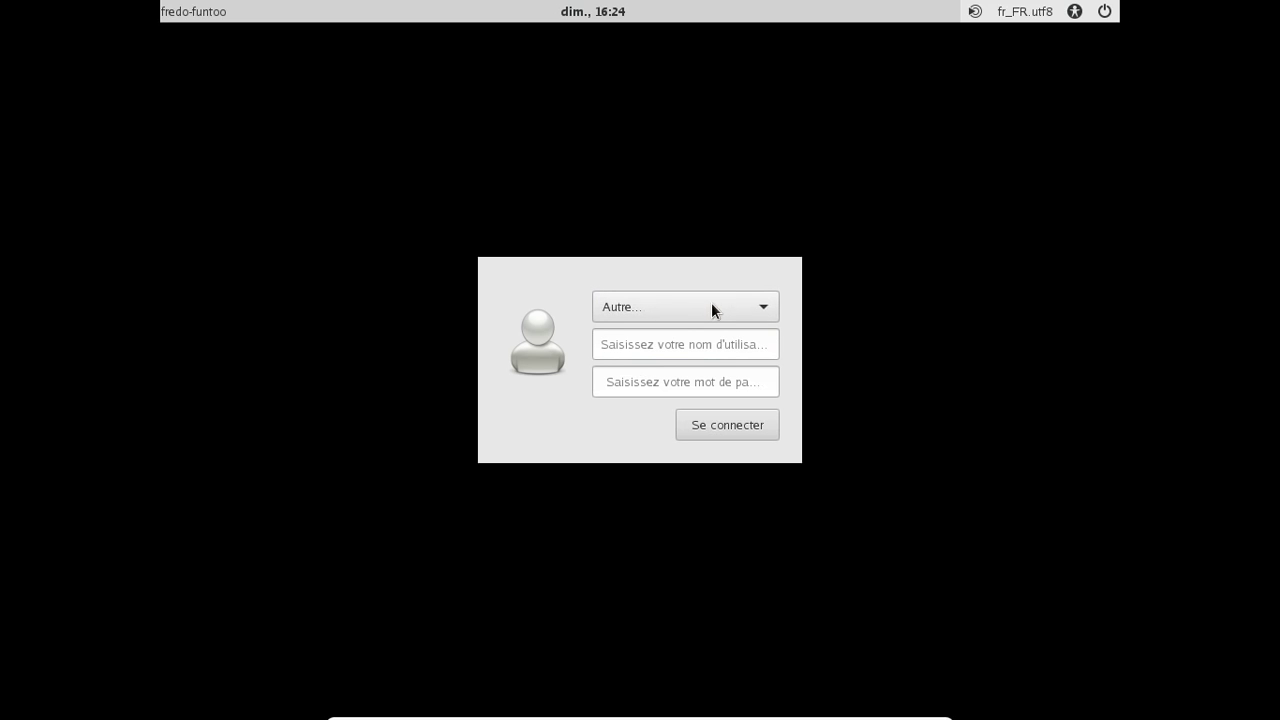
left_click(695, 347)
type("fred")
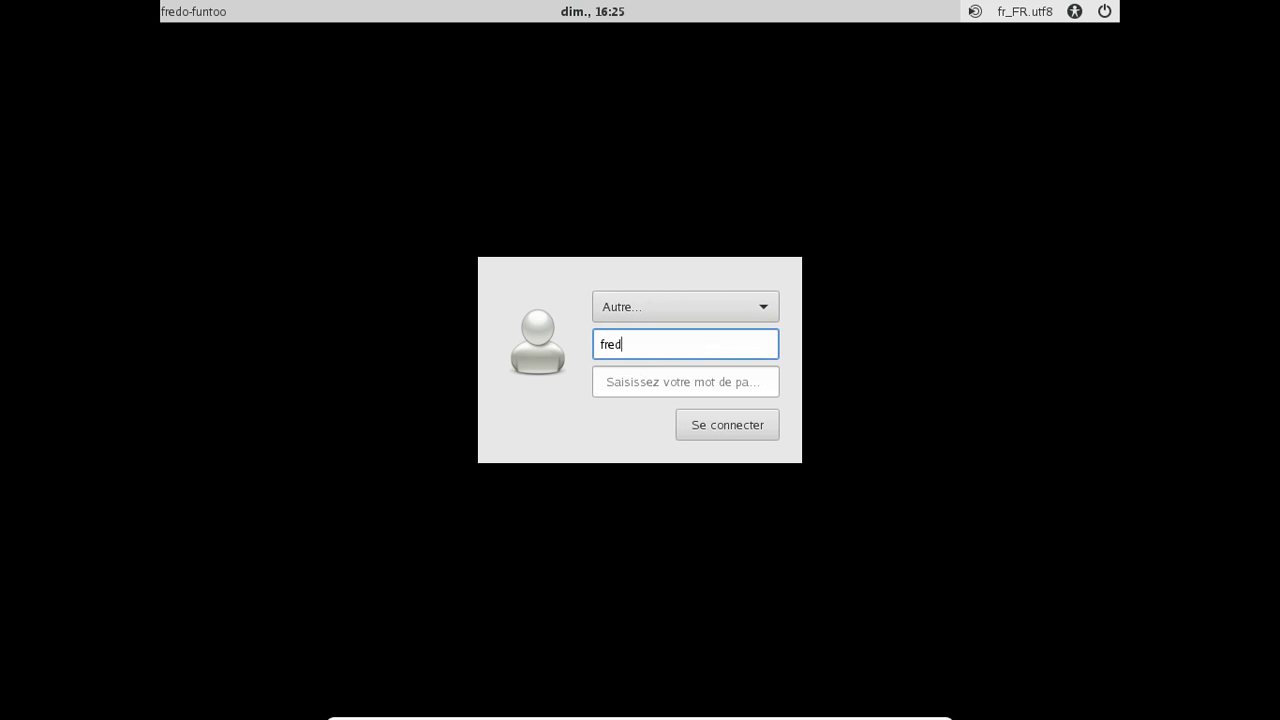
key("Tab")
type("********")
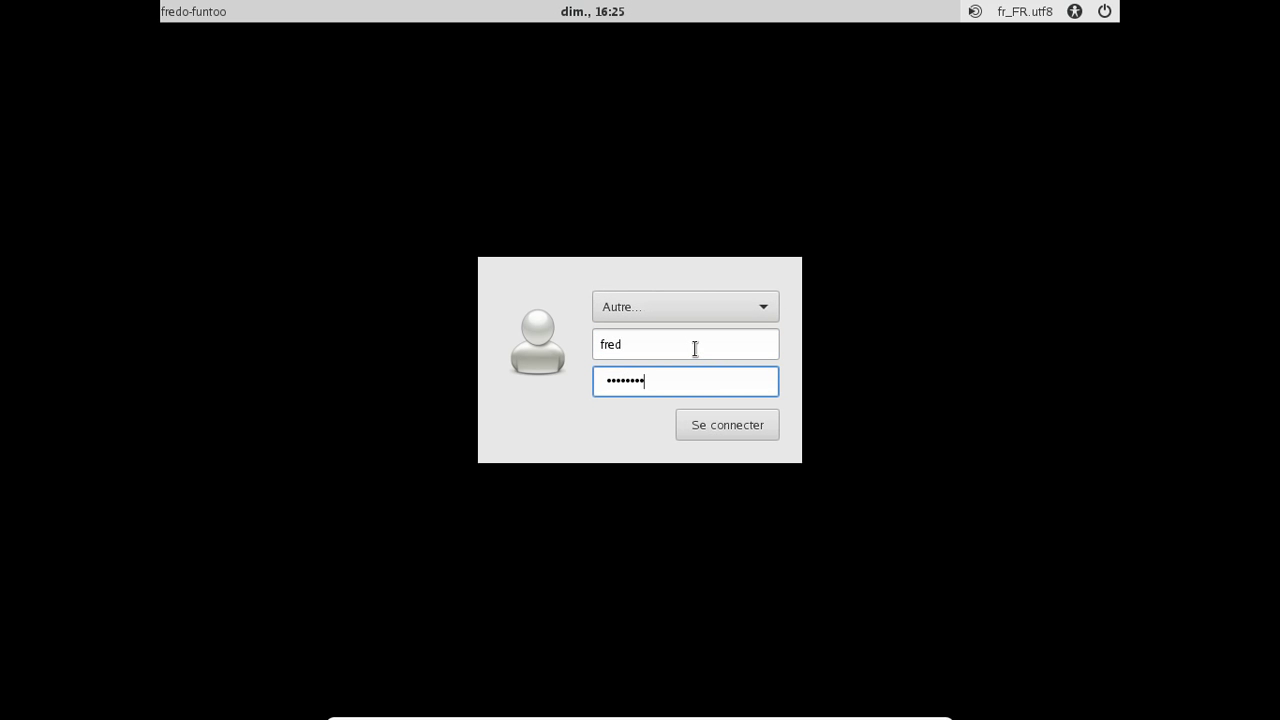
key("Return")
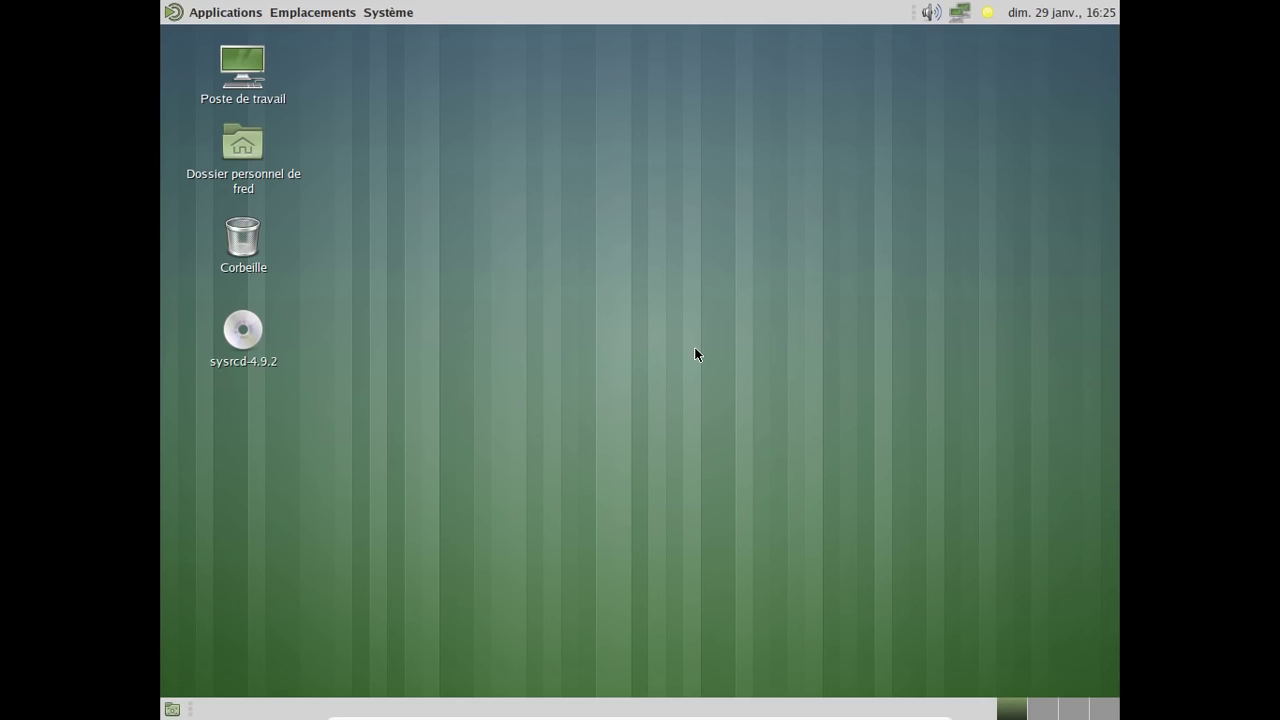
Change the desktop background to the blue-green image with broad curved waves and close the appearance preferences.
right_click(498, 86)
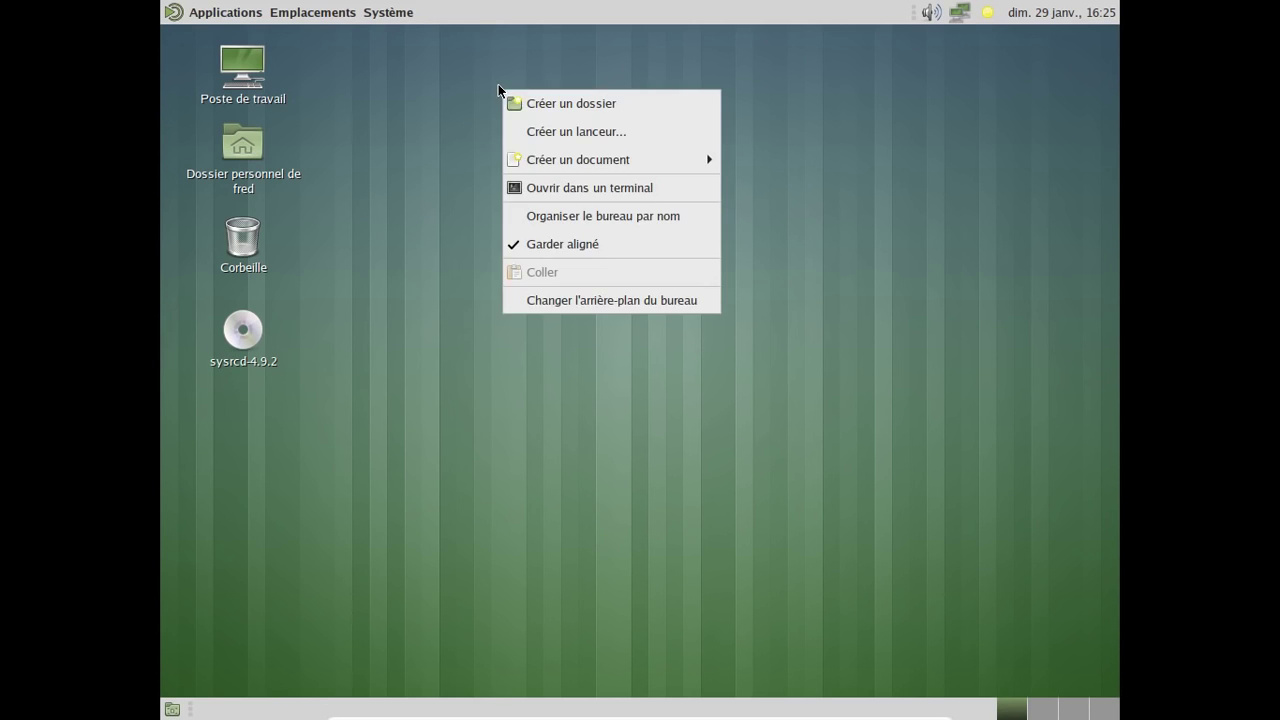
left_click(564, 299)
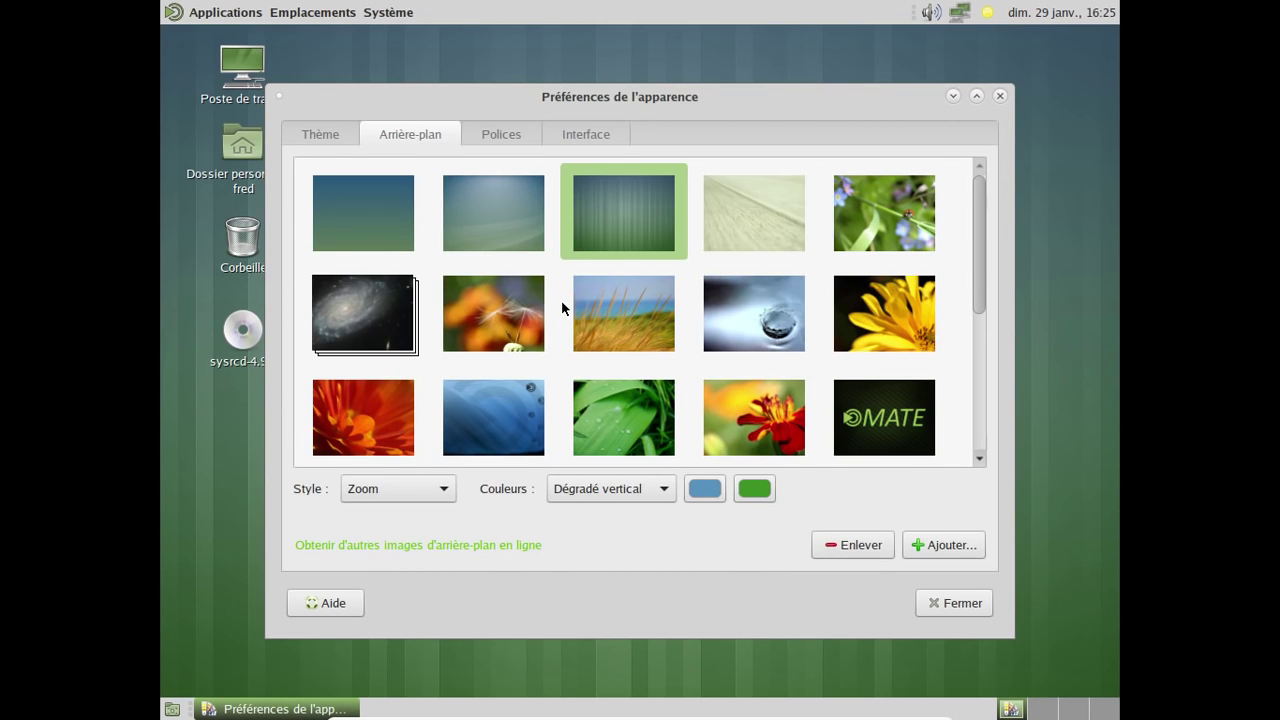
scroll(614, 276, "down", 5)
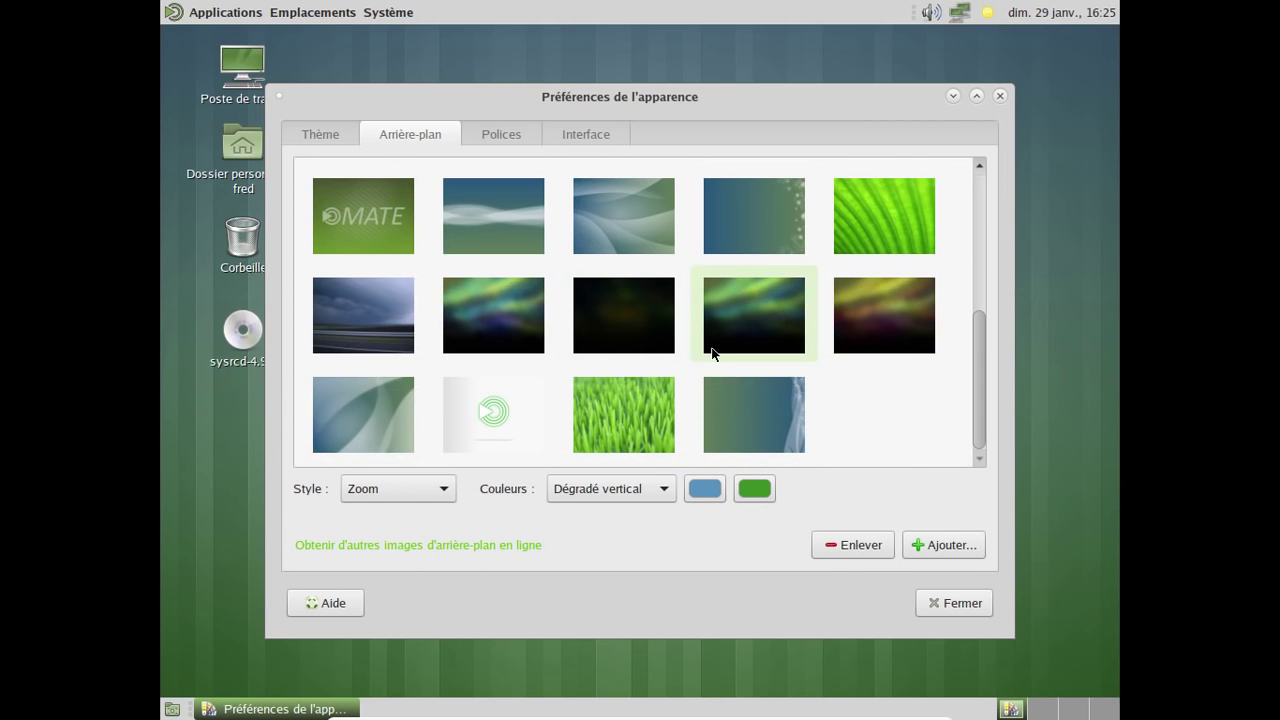
left_click(623, 232)
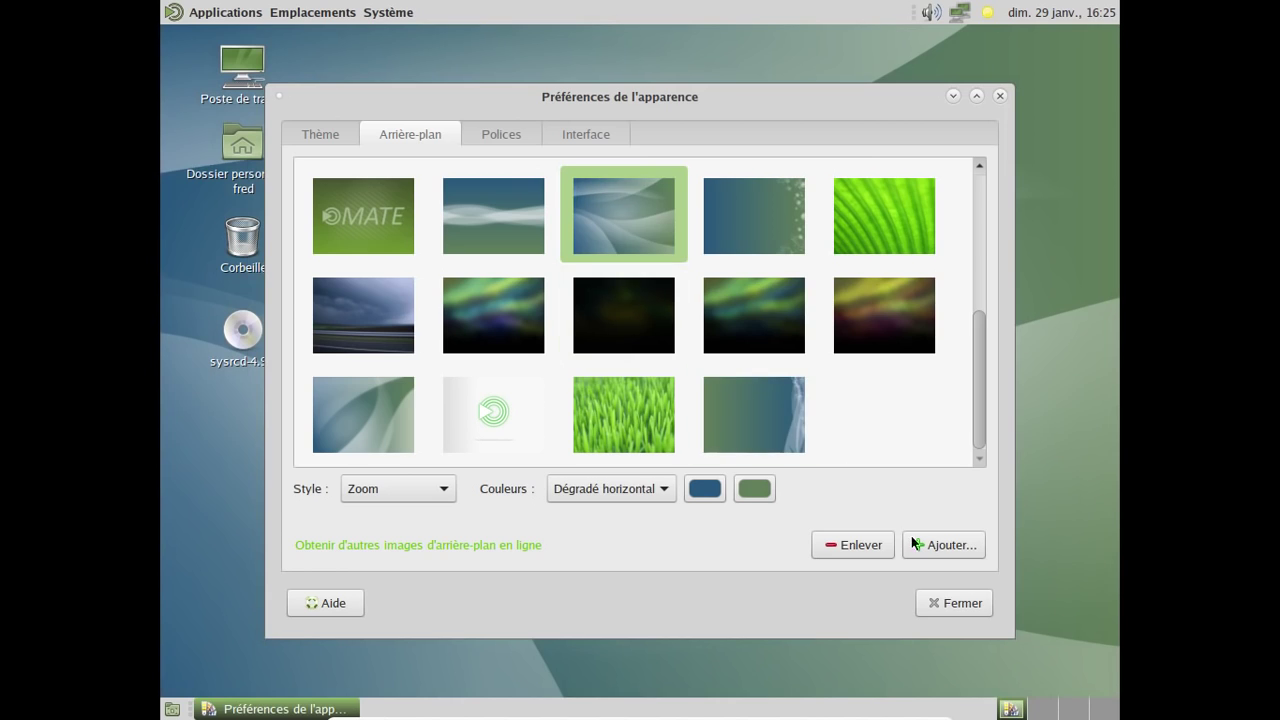
left_click(941, 608)
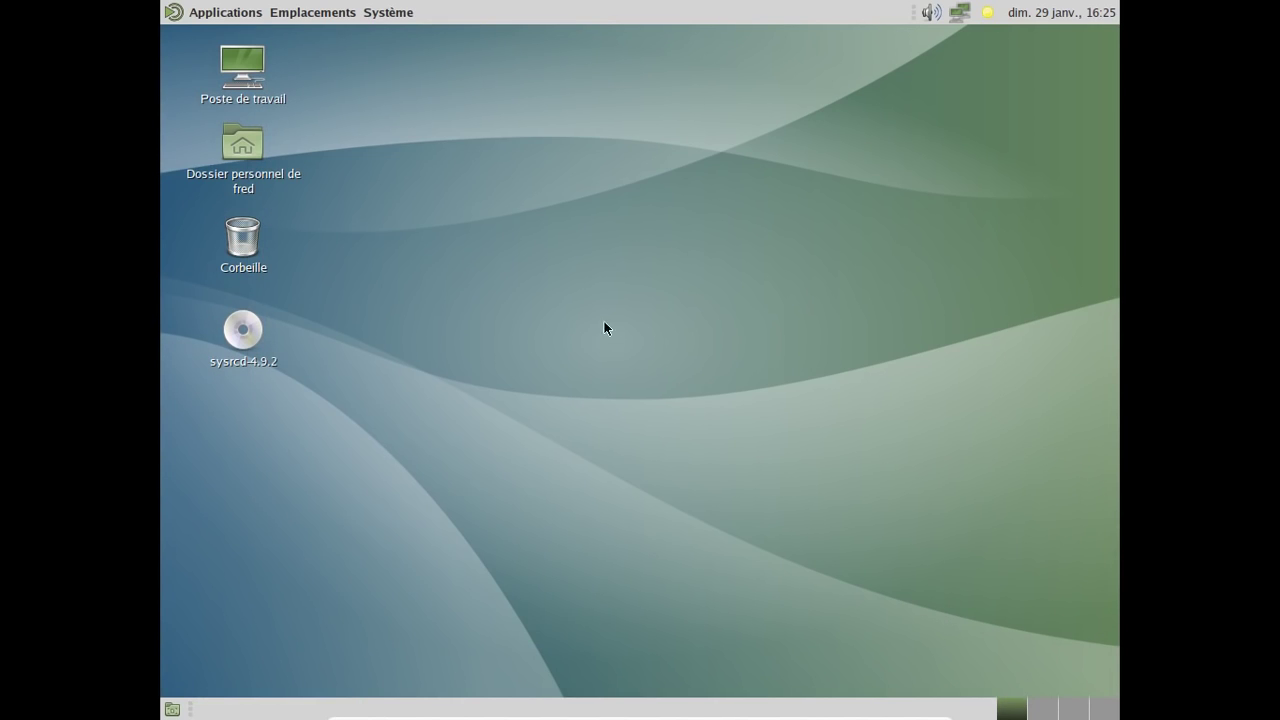
Open the personal home folder from the desktop to view its contents, and close it again.
left_click(249, 167)
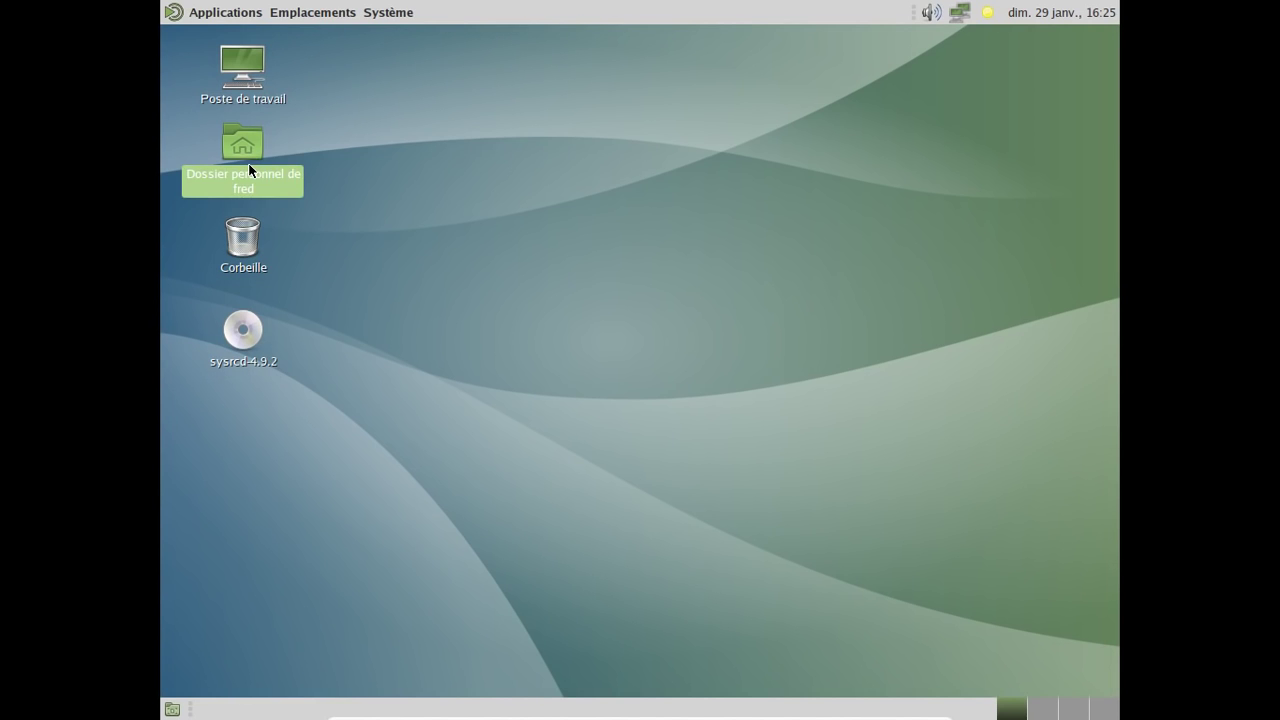
double_click(249, 170)
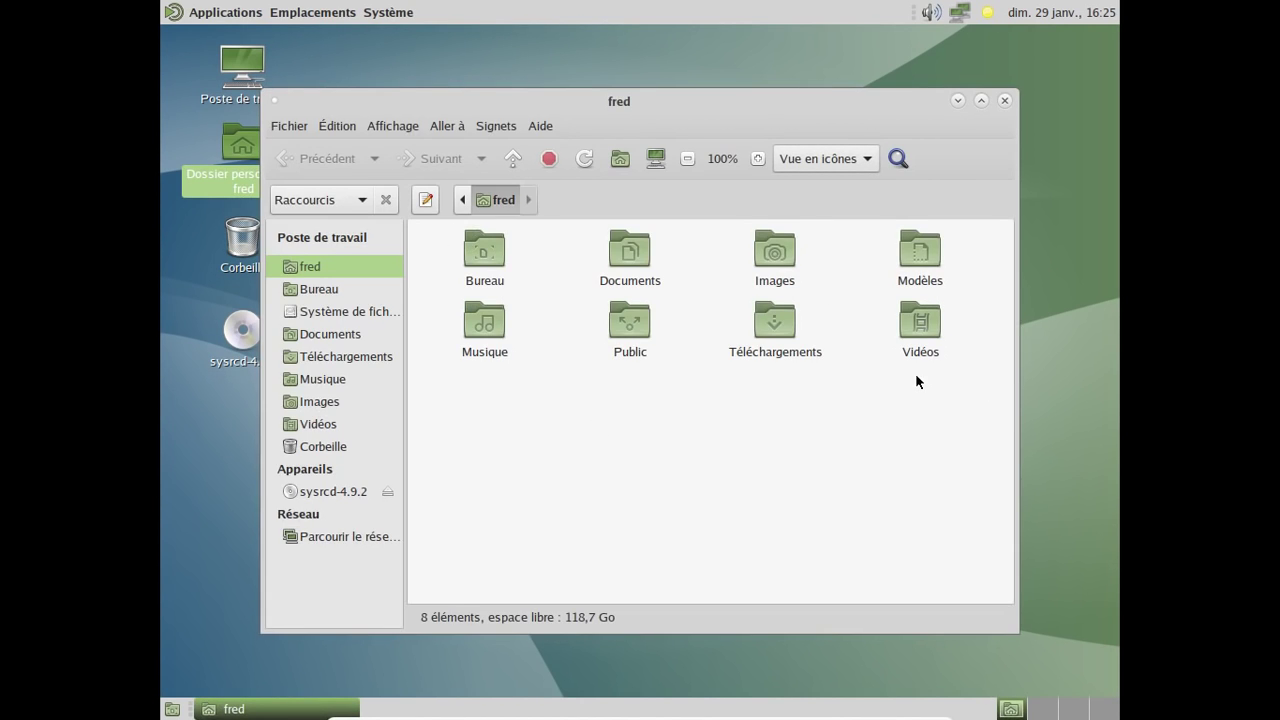
left_click(1006, 101)
left_click(595, 77)
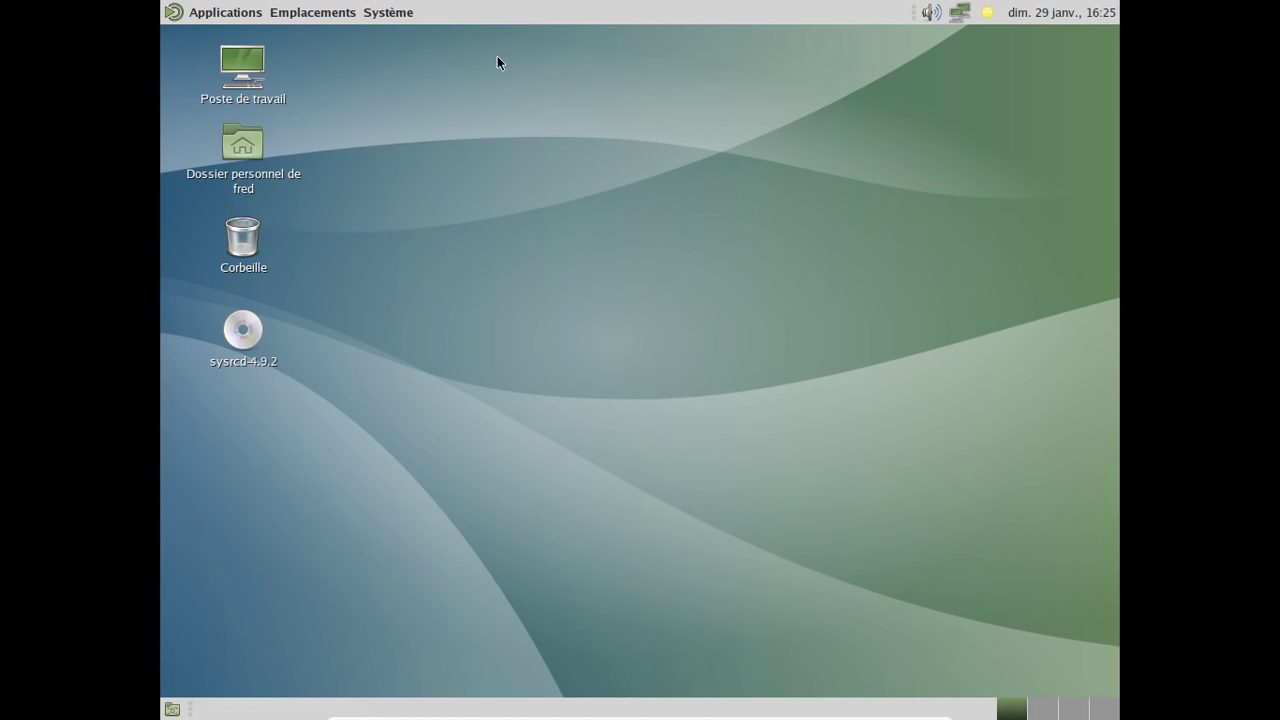
Launch the MATE system monitor, review its system, process, resource and file system information, and close it.
left_click(225, 12)
mouse_move(240, 152)
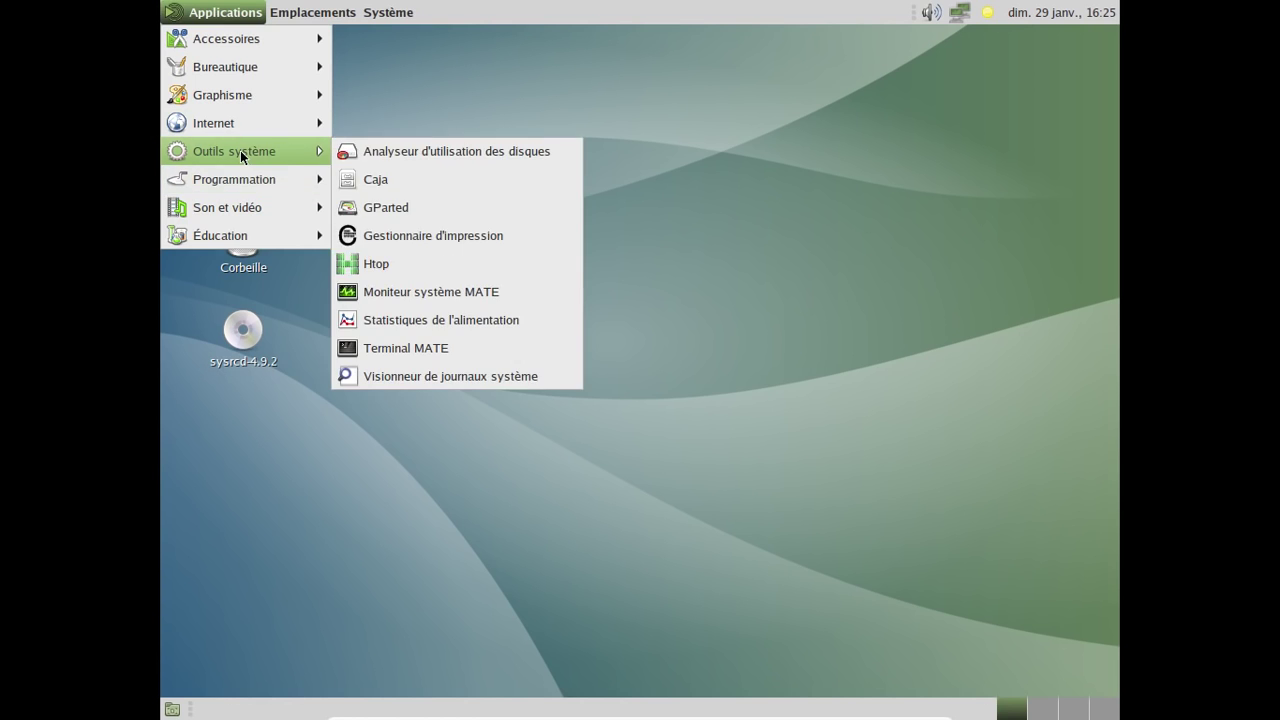
left_click(442, 290)
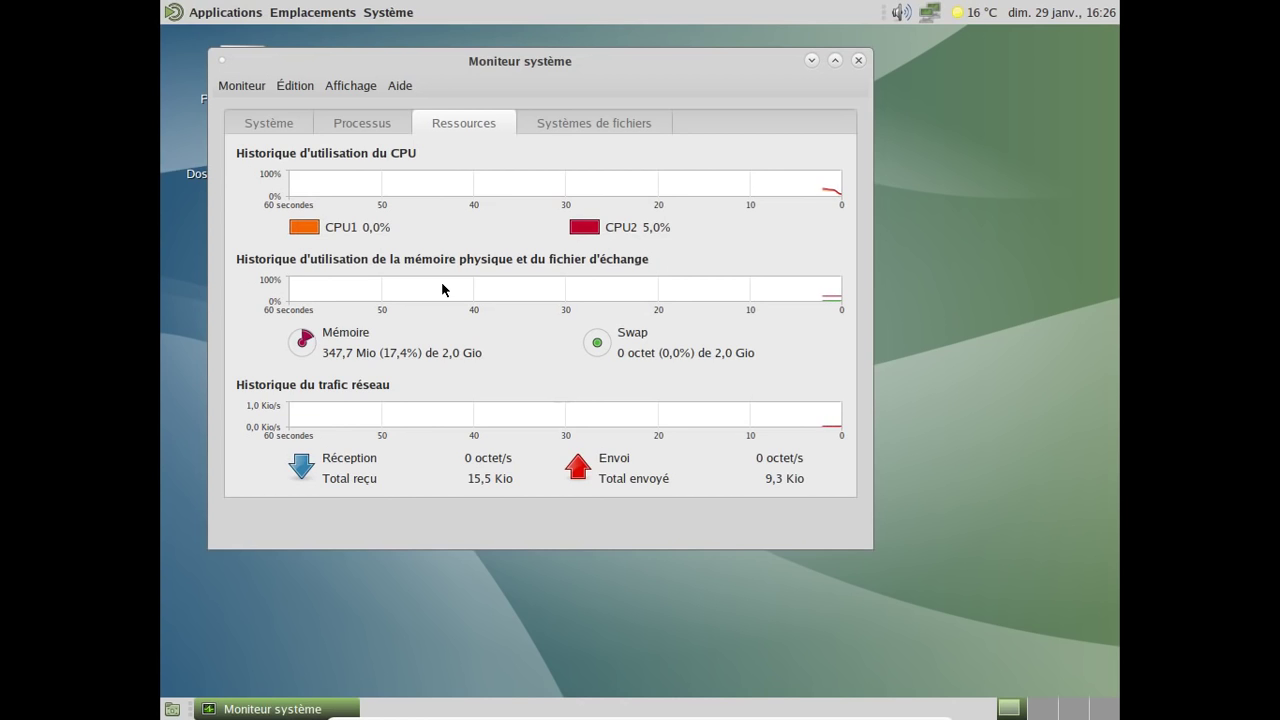
left_click(245, 133)
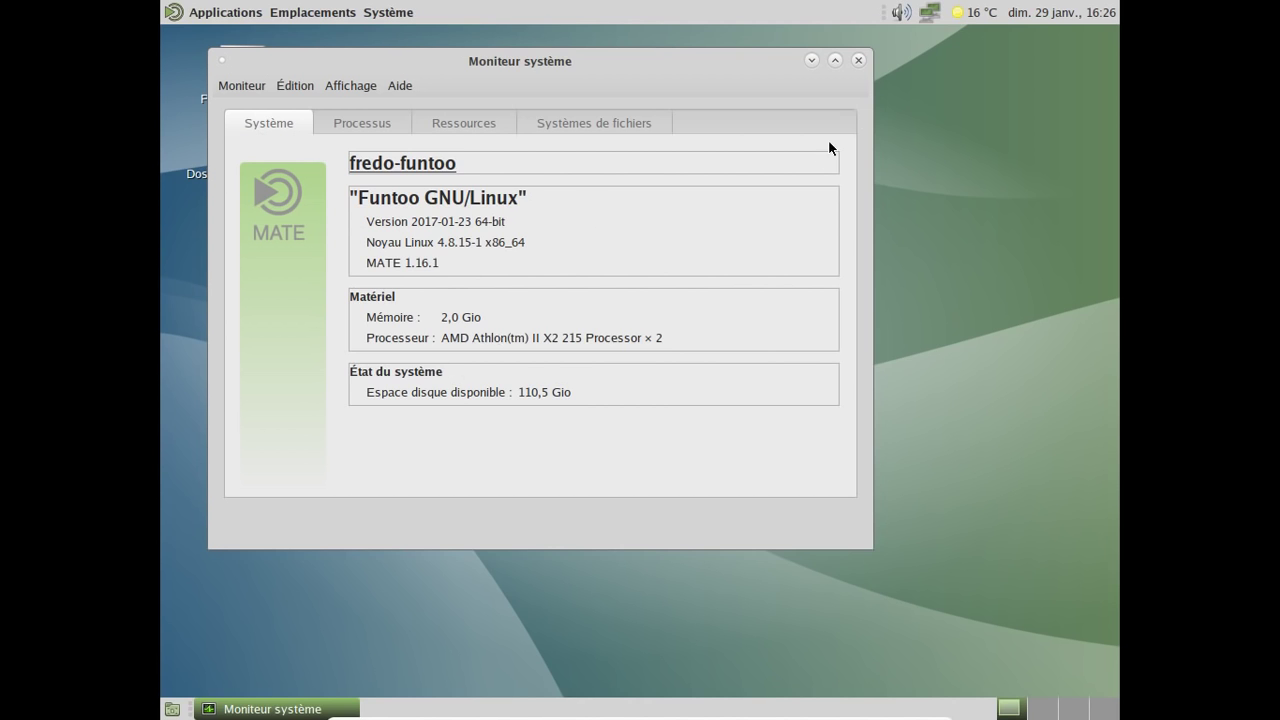
left_click(389, 126)
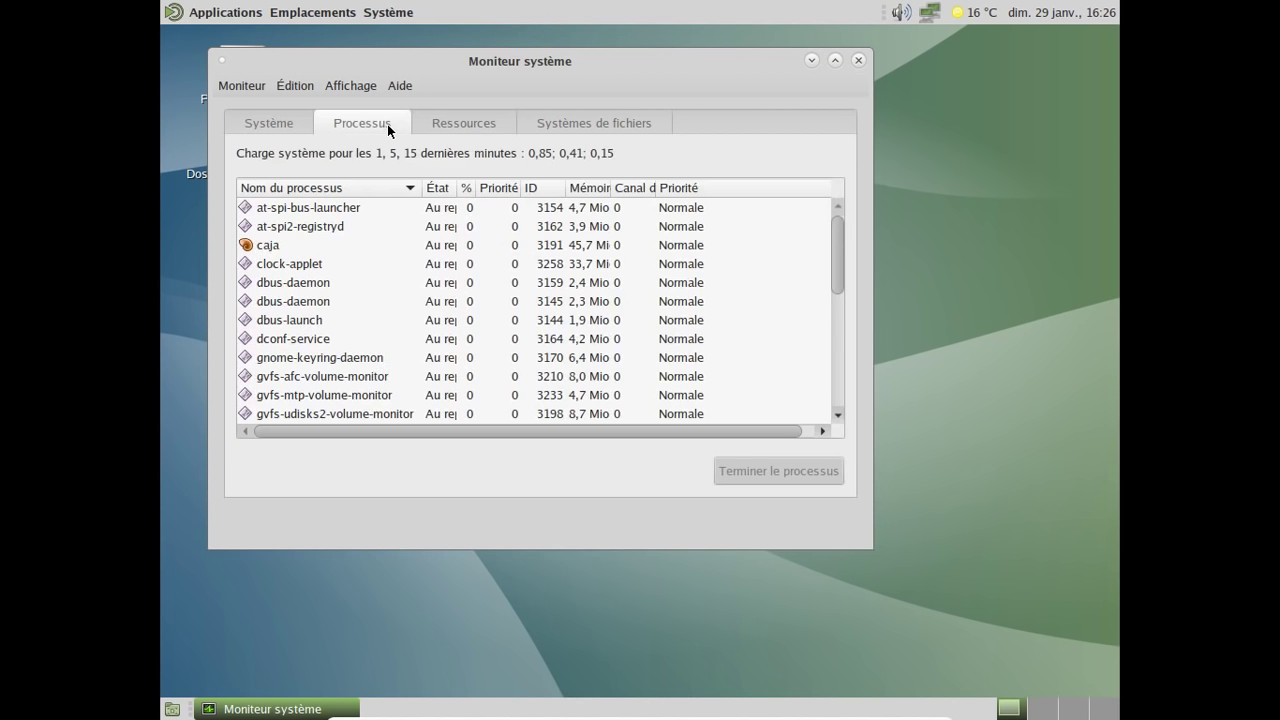
left_click(459, 122)
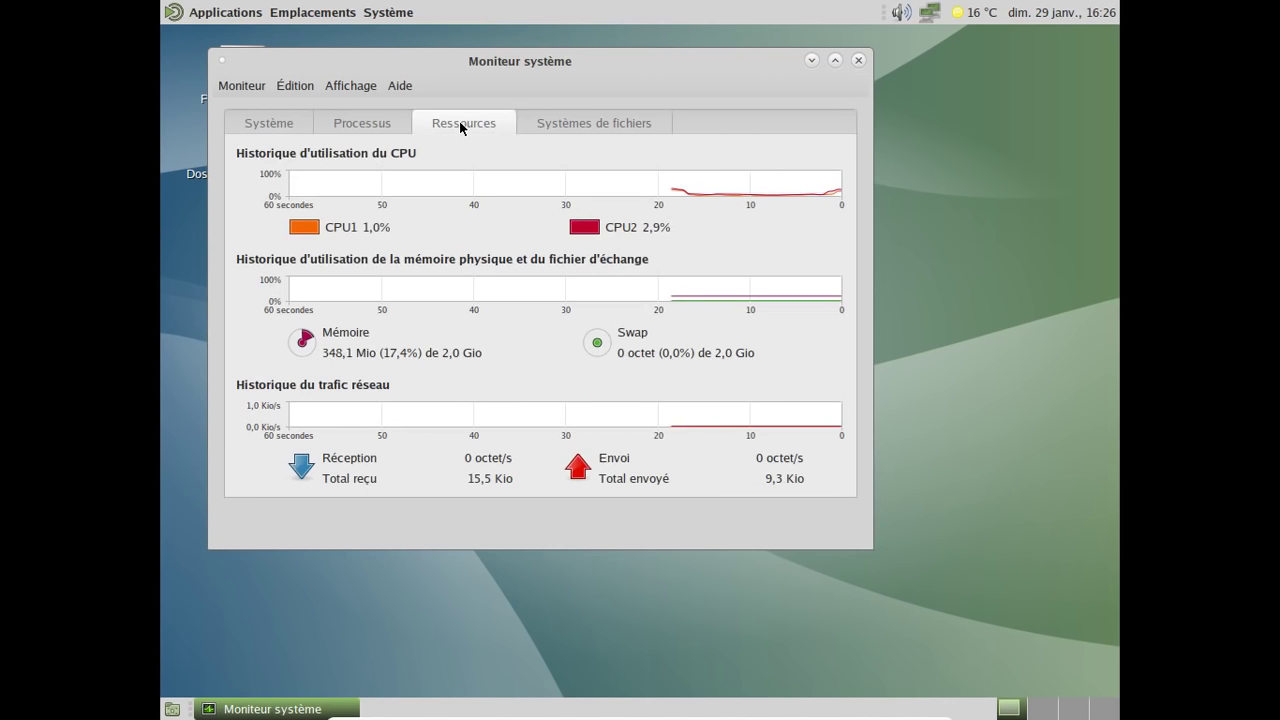
left_click(612, 130)
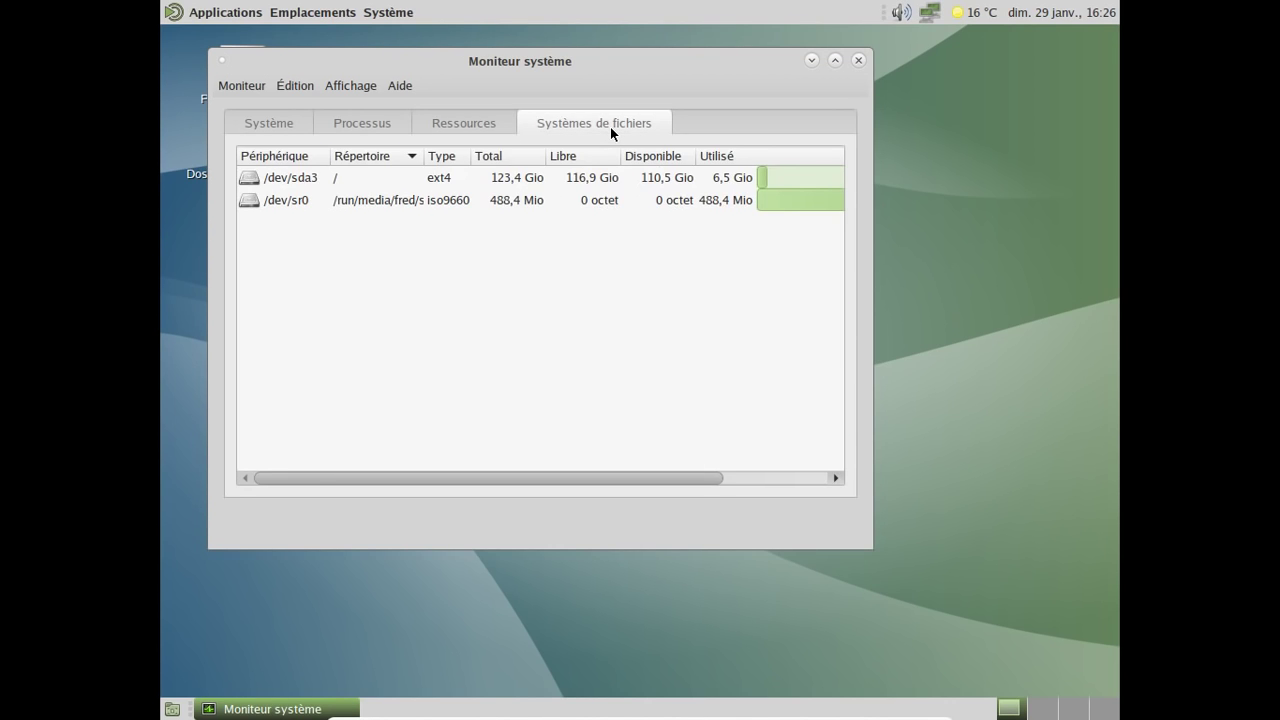
left_click(858, 60)
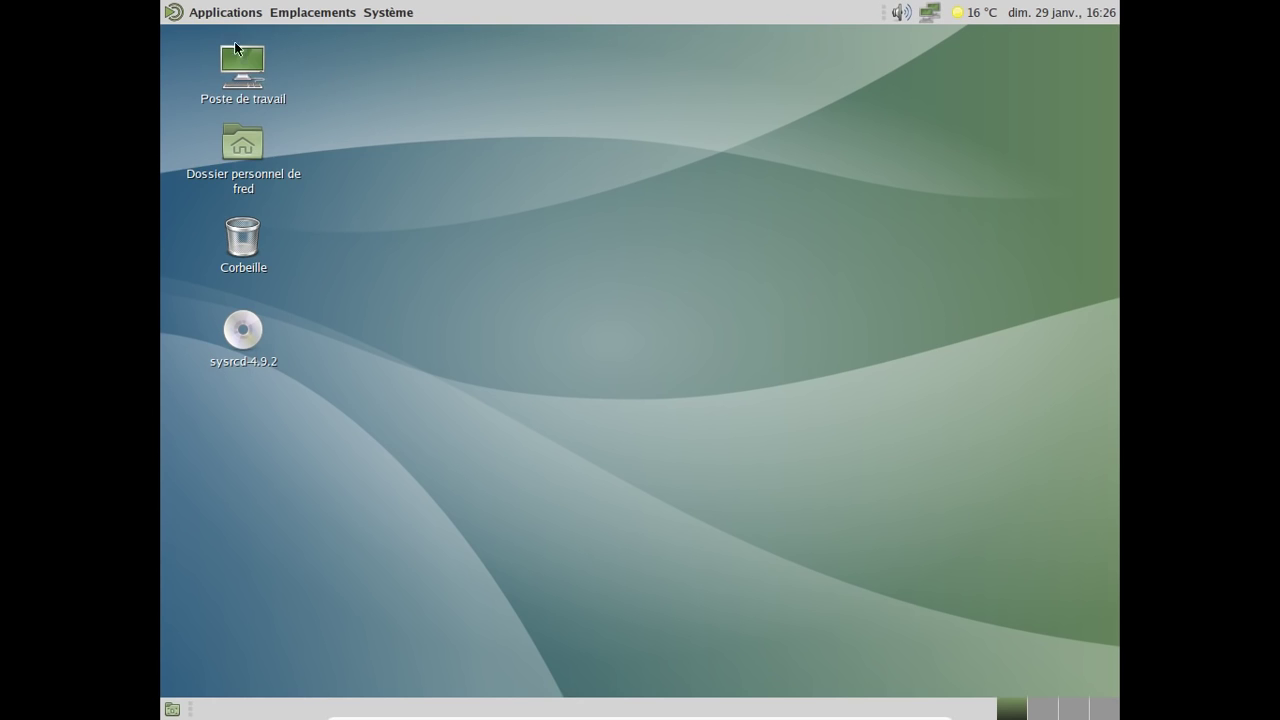
Look through the installed applications in the office, graphics, Internet, and sound and video categories.
left_click(220, 14)
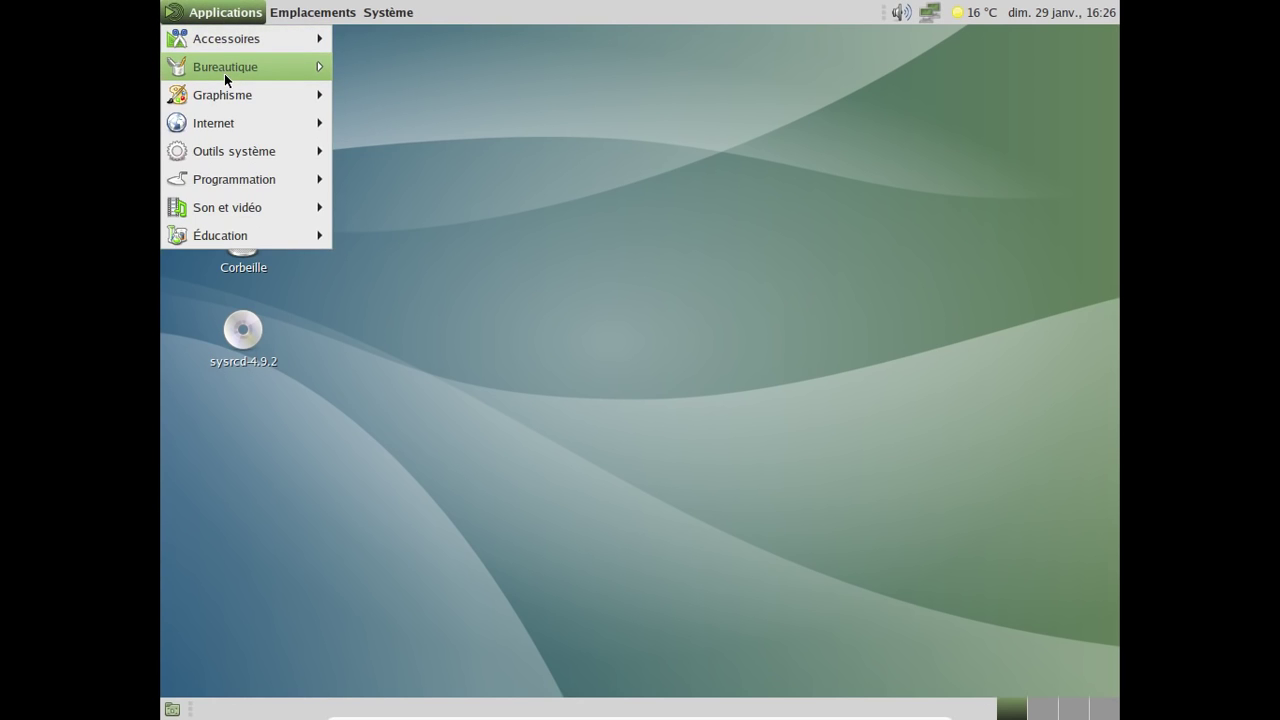
mouse_move(224, 73)
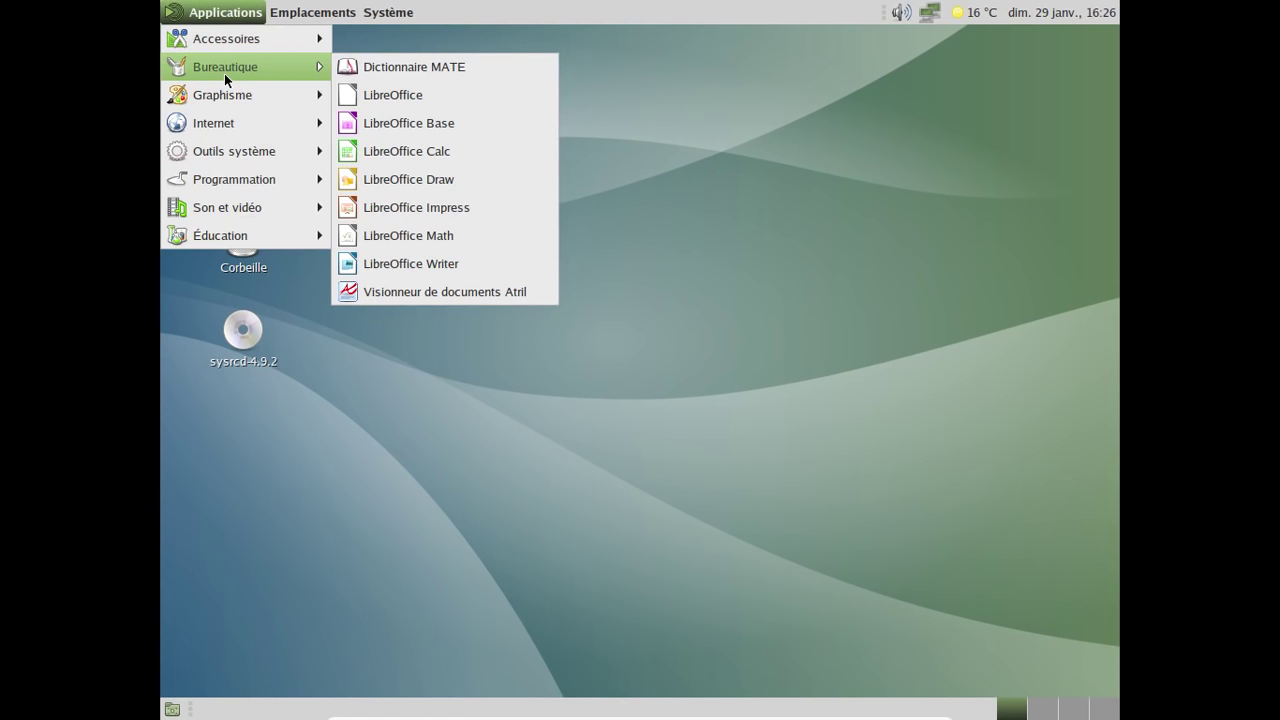
mouse_move(226, 100)
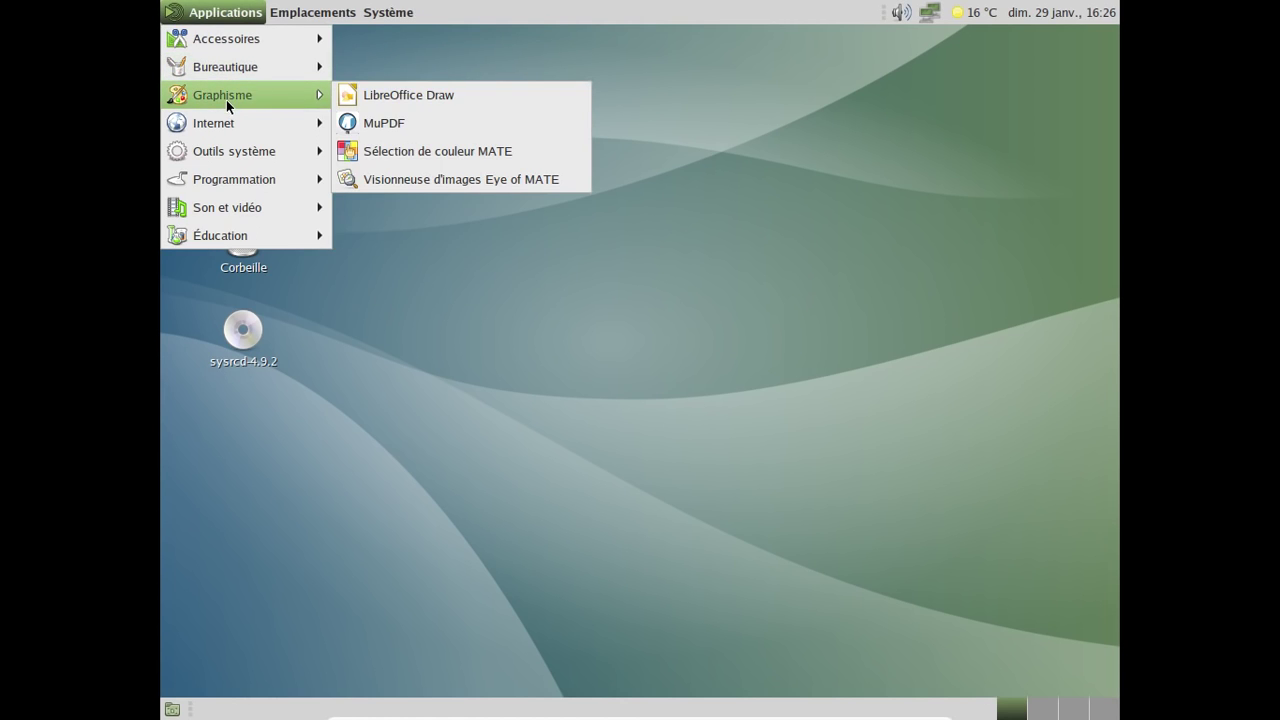
mouse_move(223, 128)
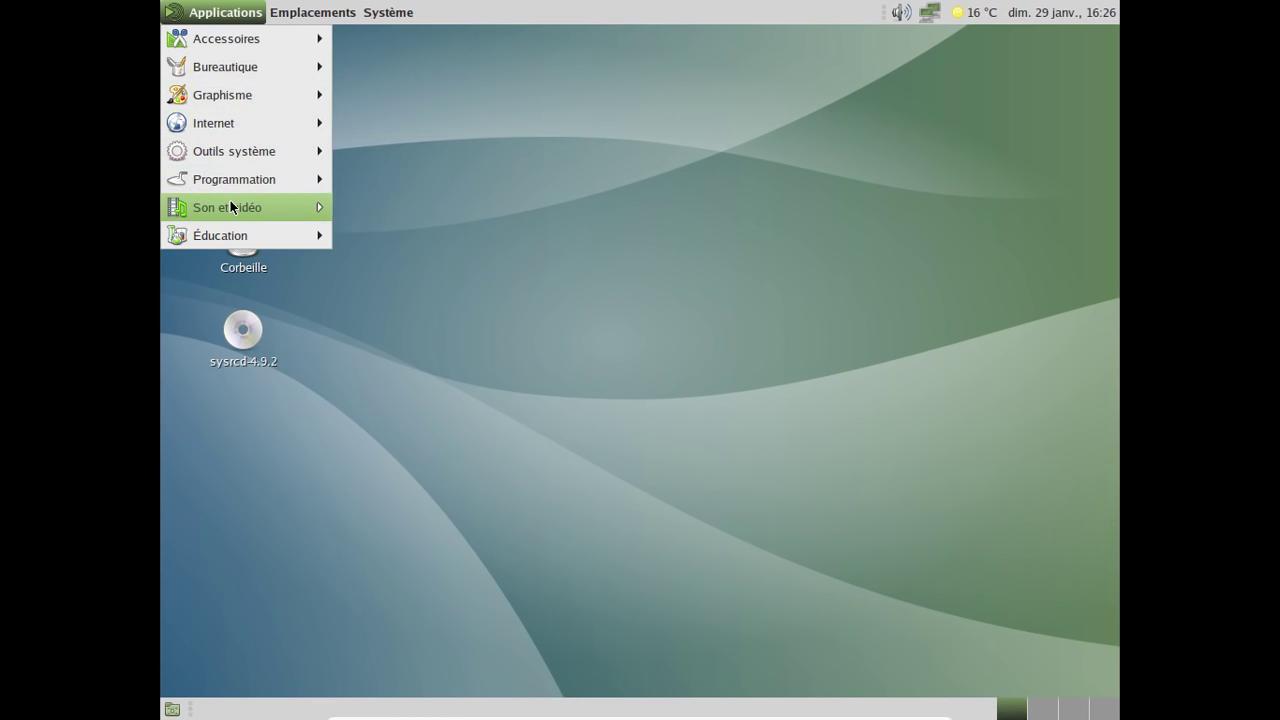
mouse_move(230, 206)
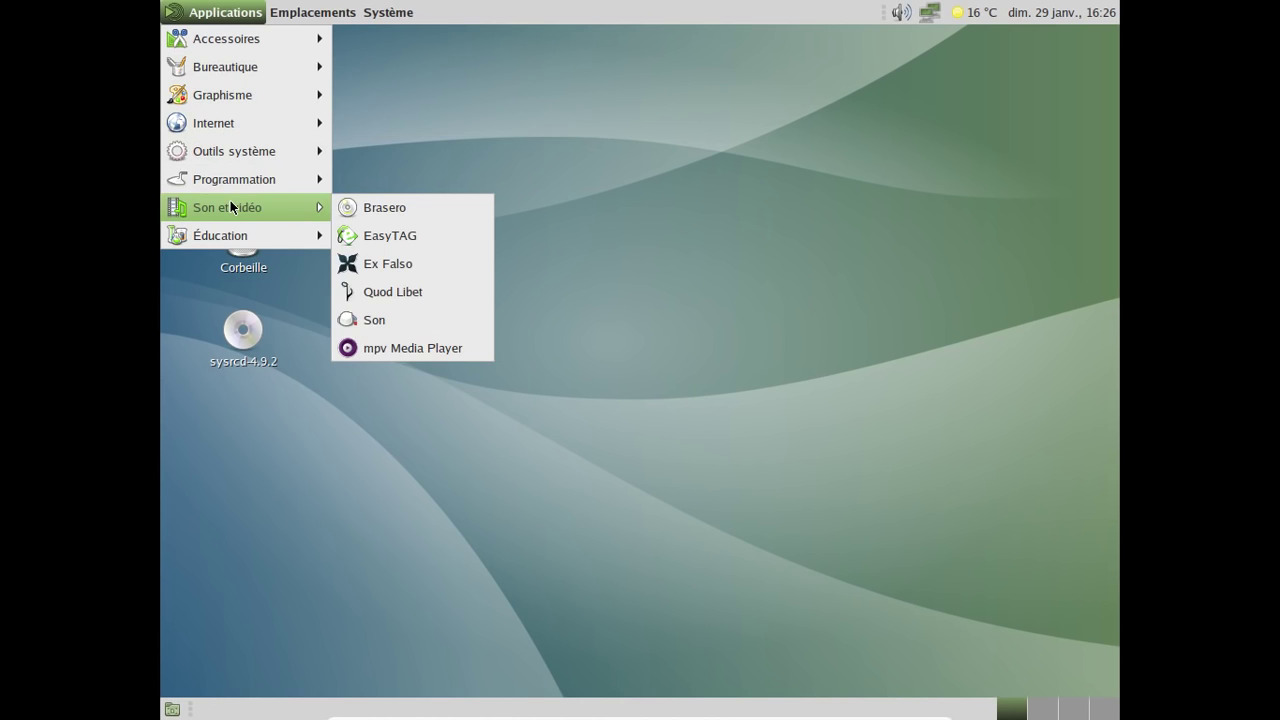
left_click(504, 77)
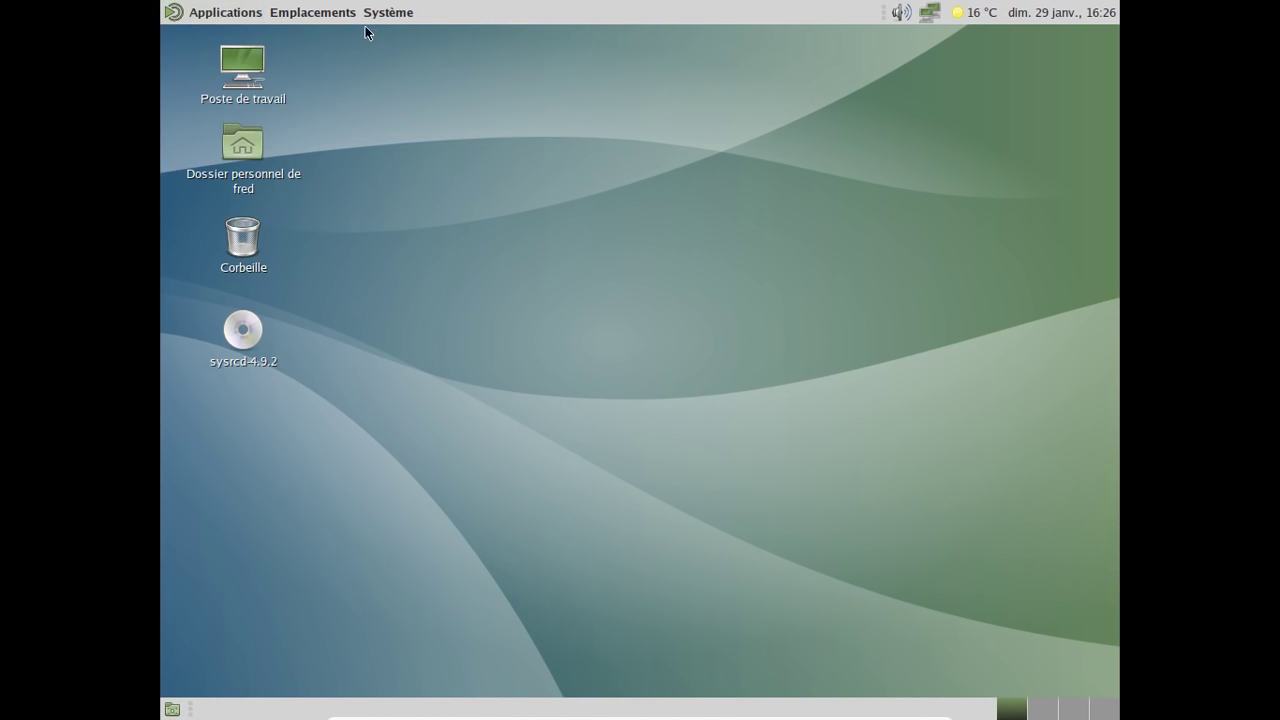
View the version information of the MATE desktop environment and close it.
left_click(337, 13)
mouse_move(393, 17)
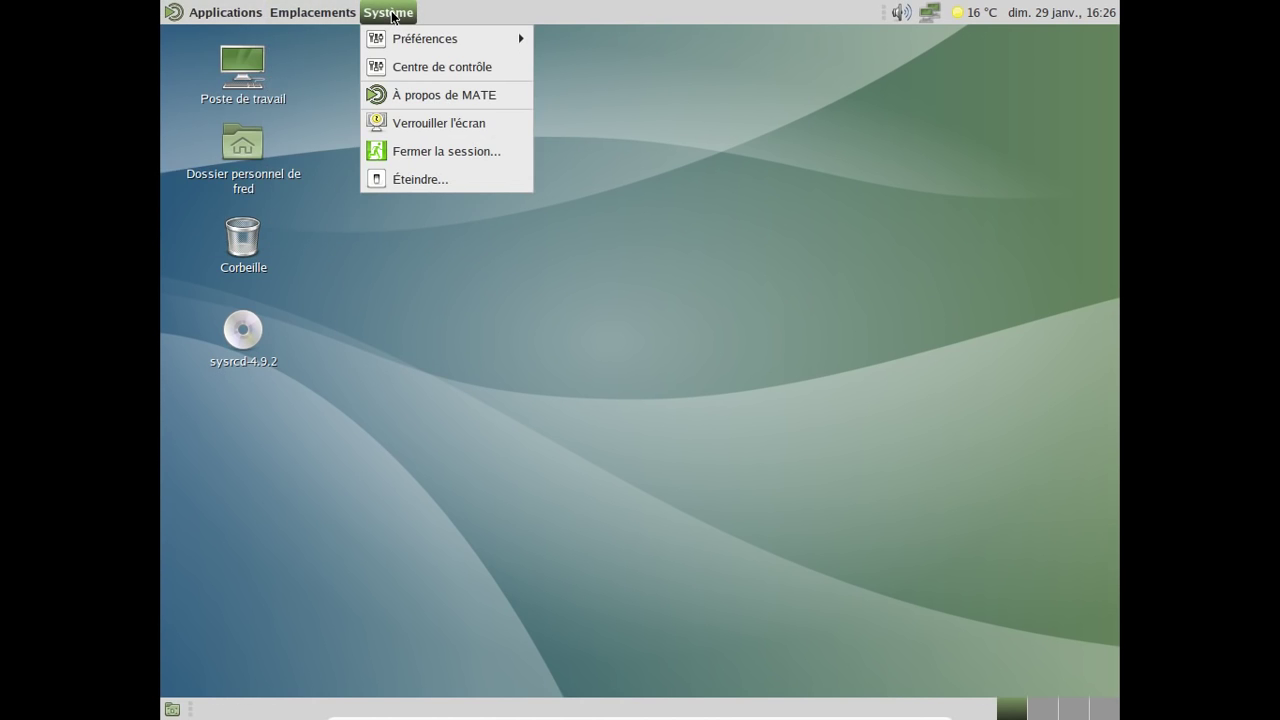
left_click(410, 88)
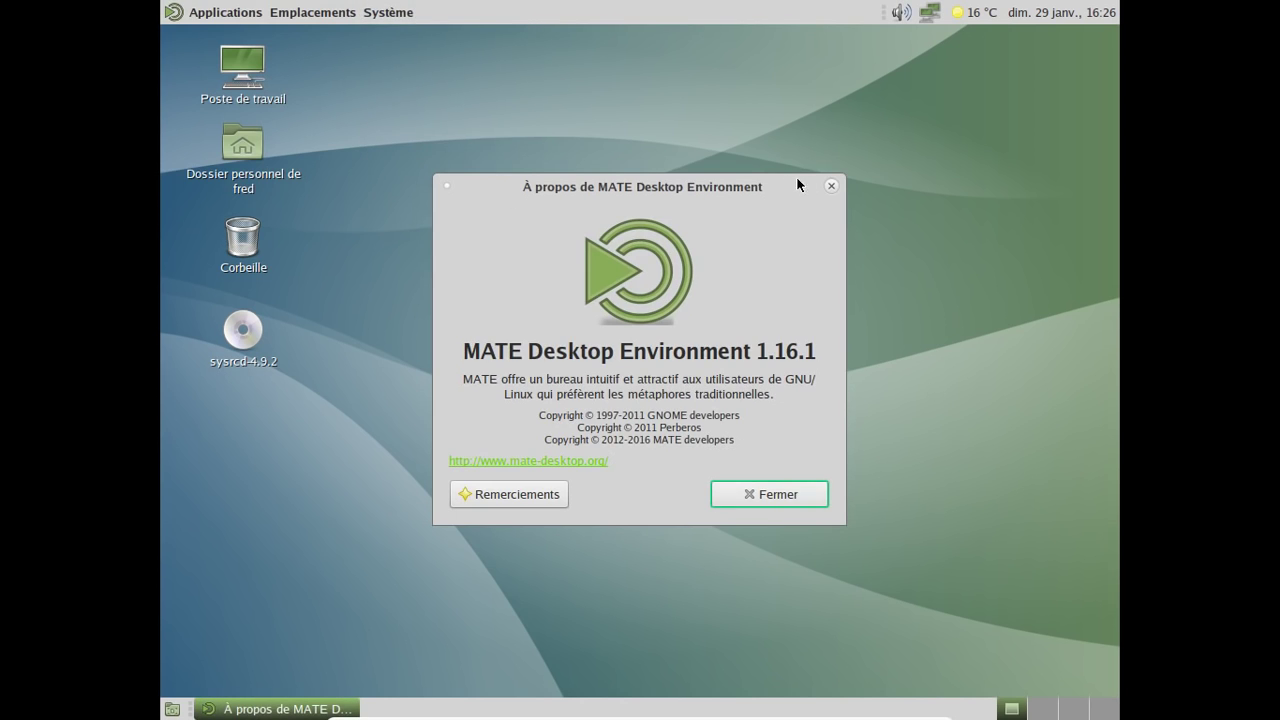
left_click(831, 187)
left_click(405, 12)
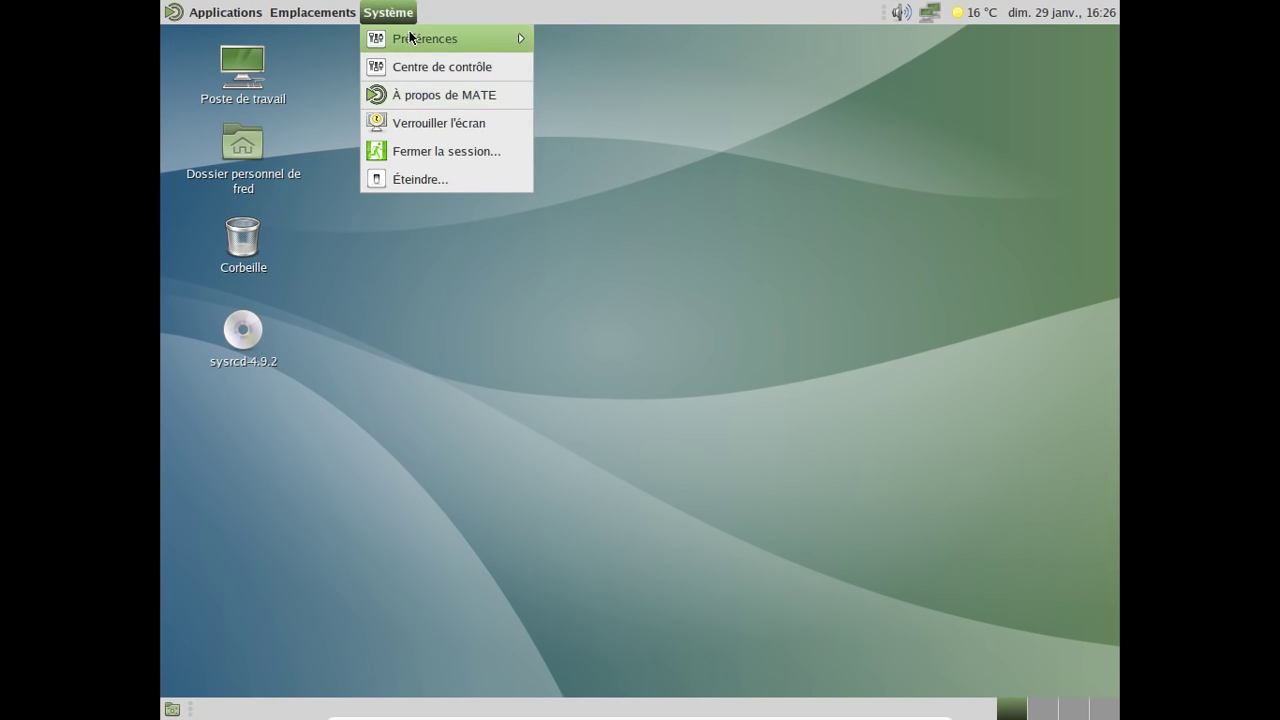
mouse_move(410, 38)
left_click(966, 101)
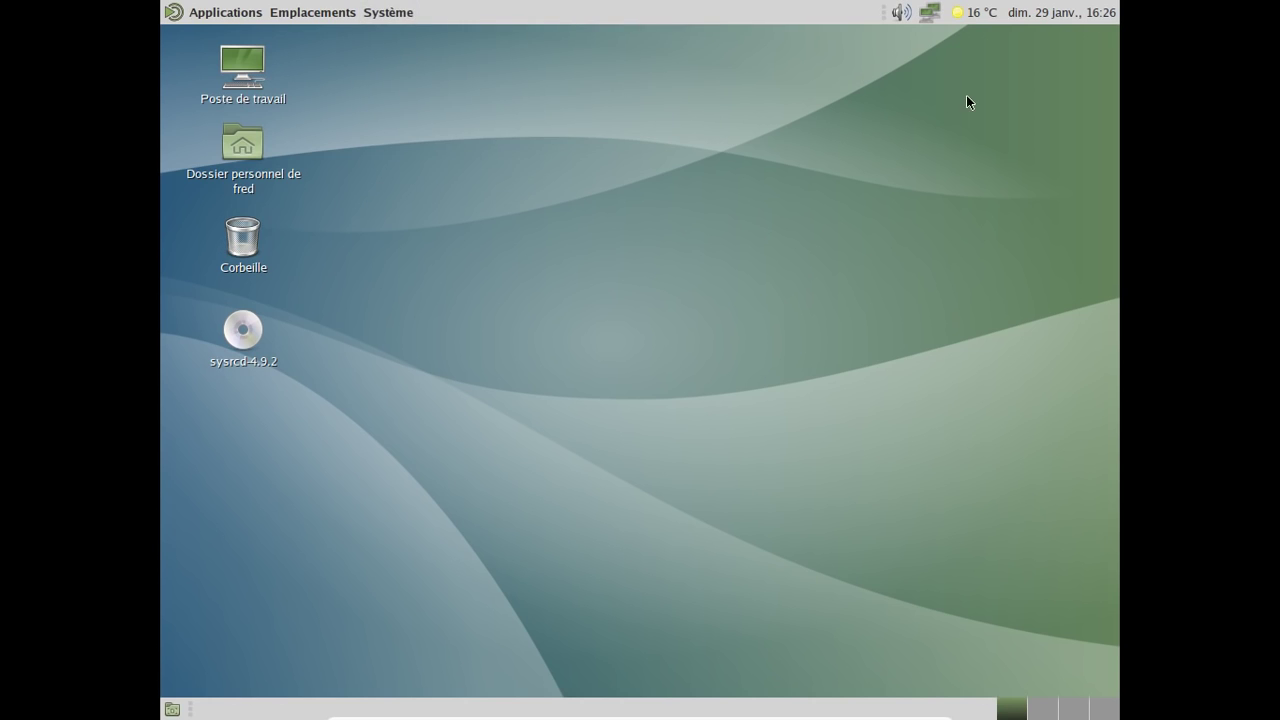
View the version information of the NetworkManager applet and close it.
left_click(930, 14)
left_click(932, 14)
right_click(936, 16)
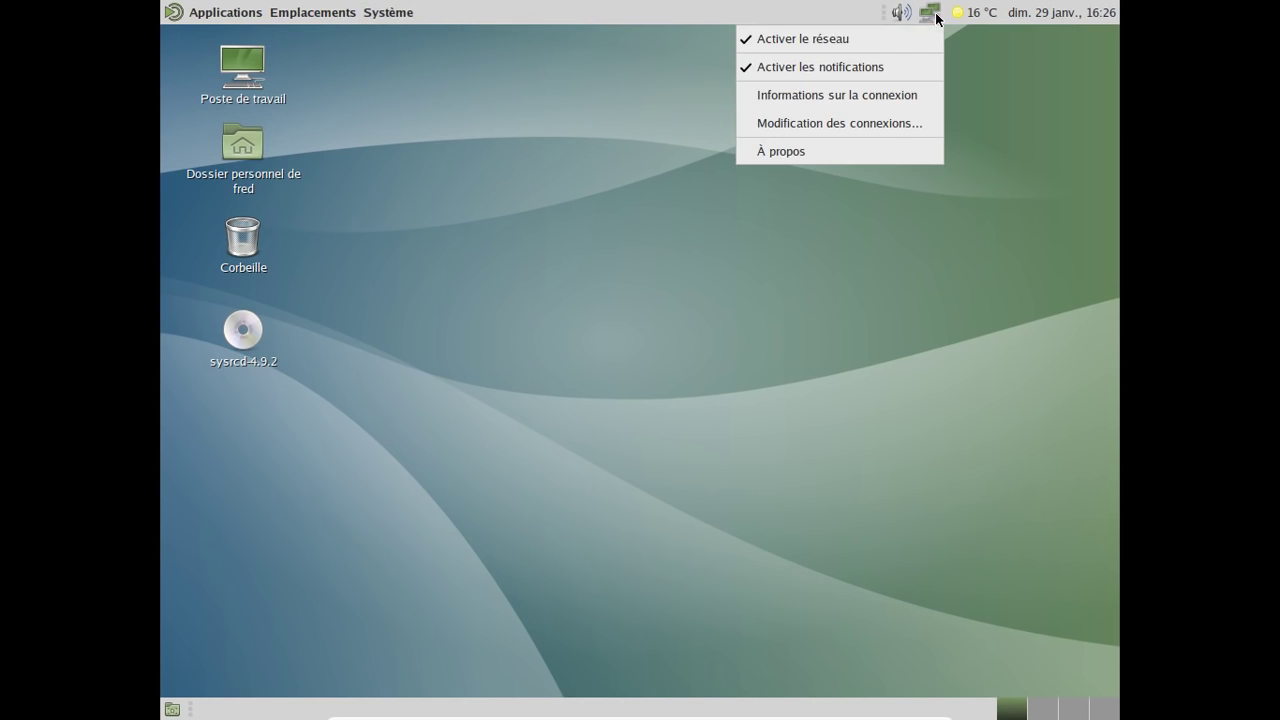
left_click(874, 152)
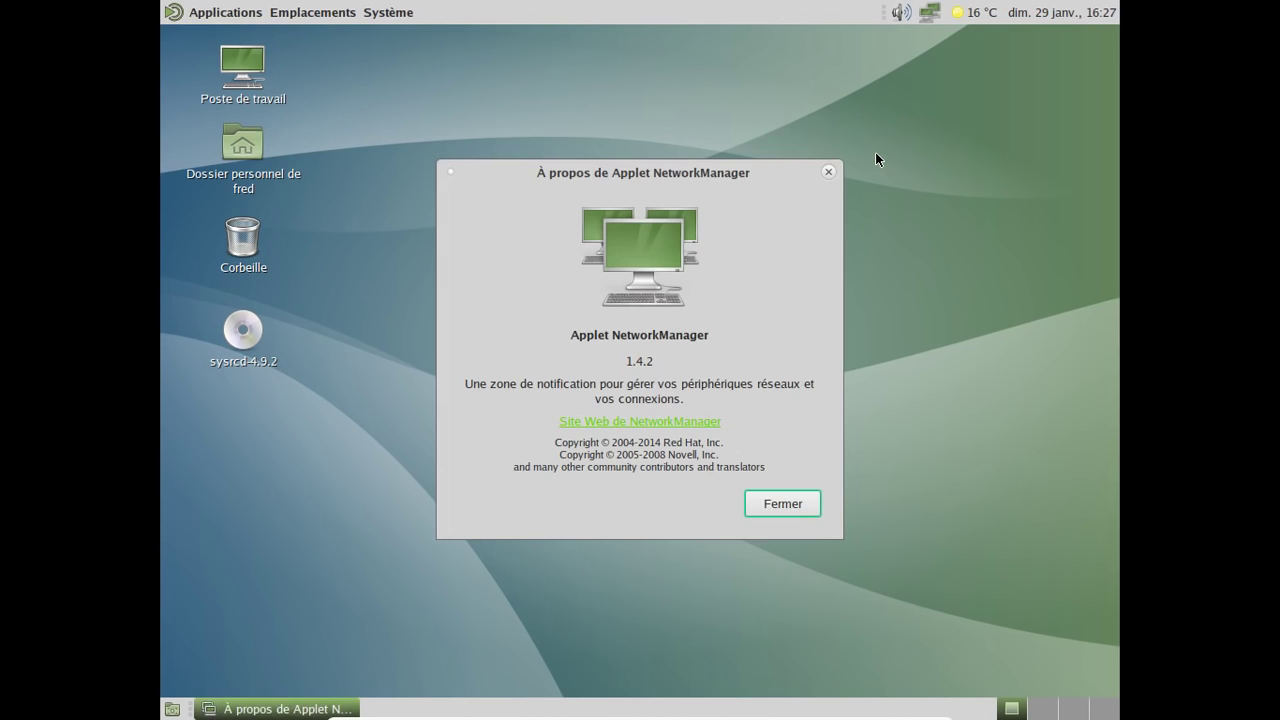
left_click(783, 501)
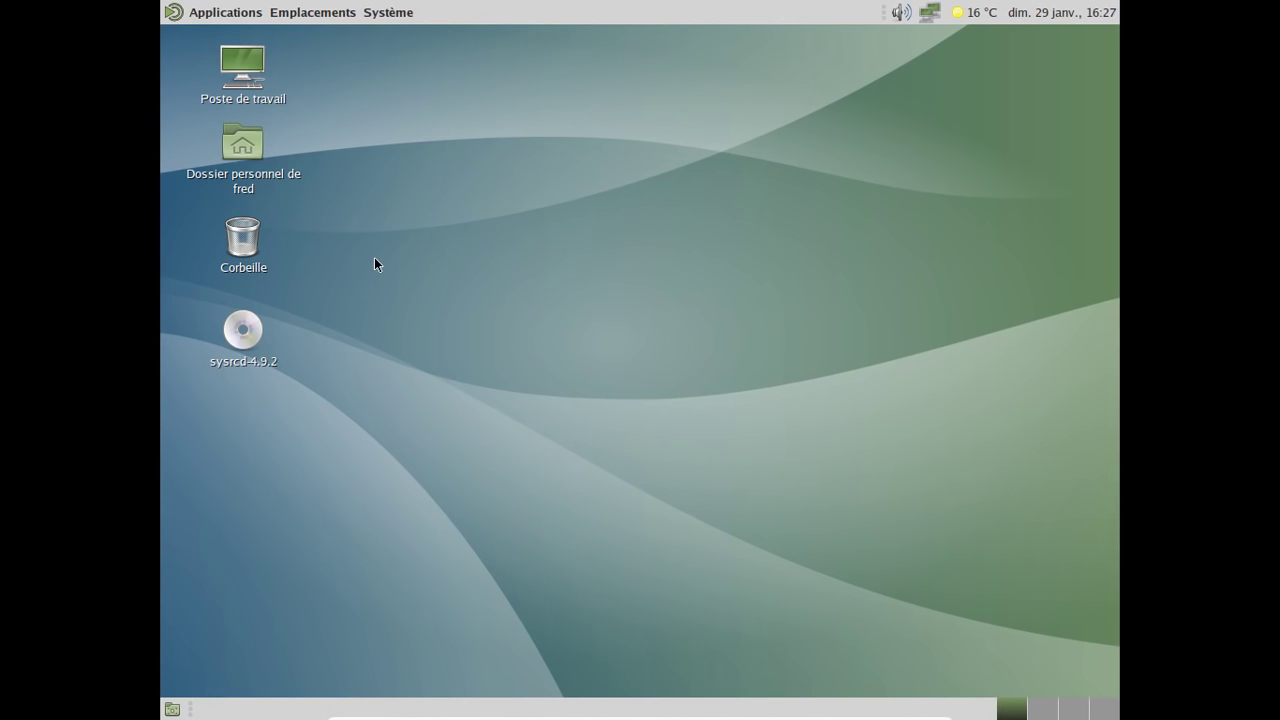
Apply the BlackMATE theme in the desktop appearance preferences and close them.
left_click(380, 13)
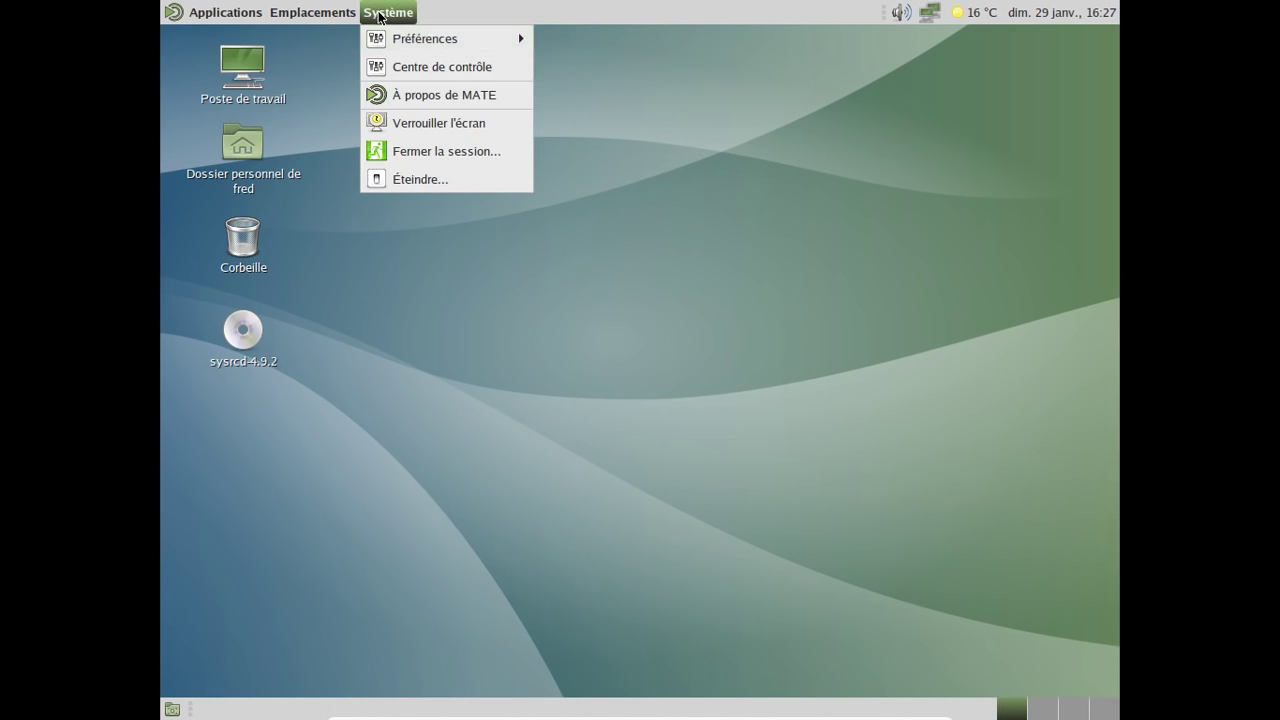
mouse_move(385, 38)
mouse_move(585, 38)
left_click(784, 47)
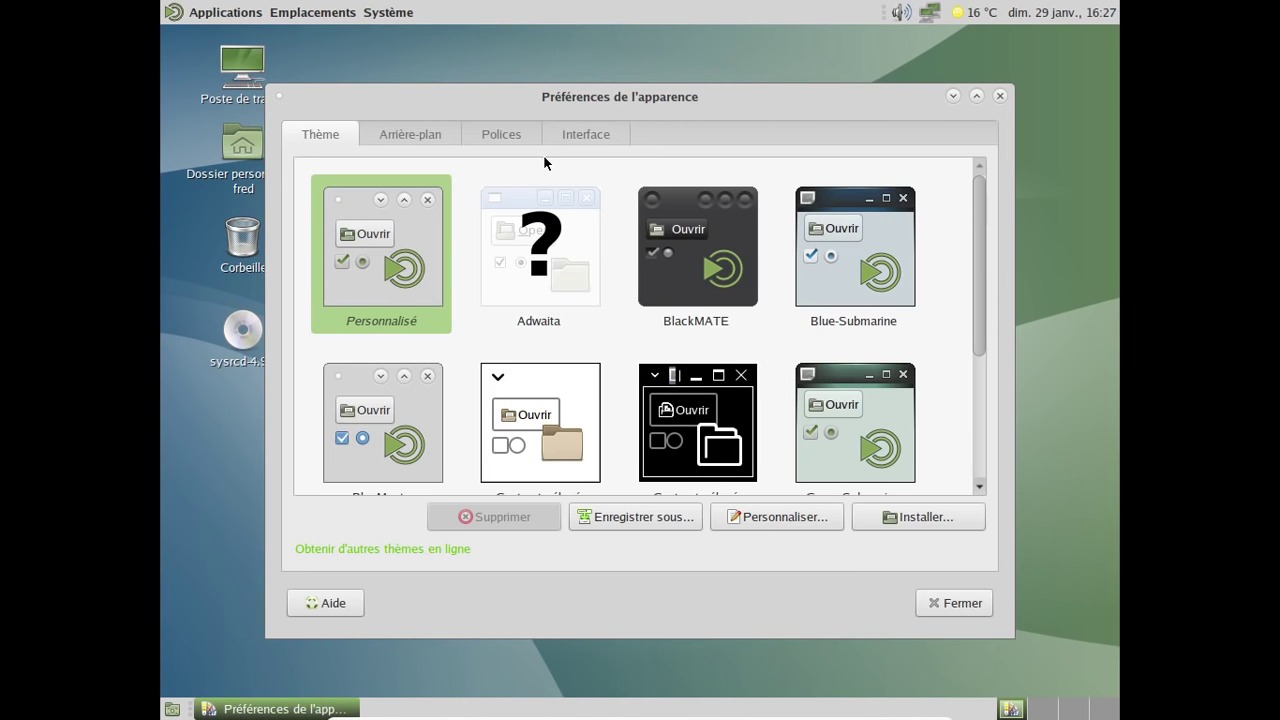
left_click(717, 273)
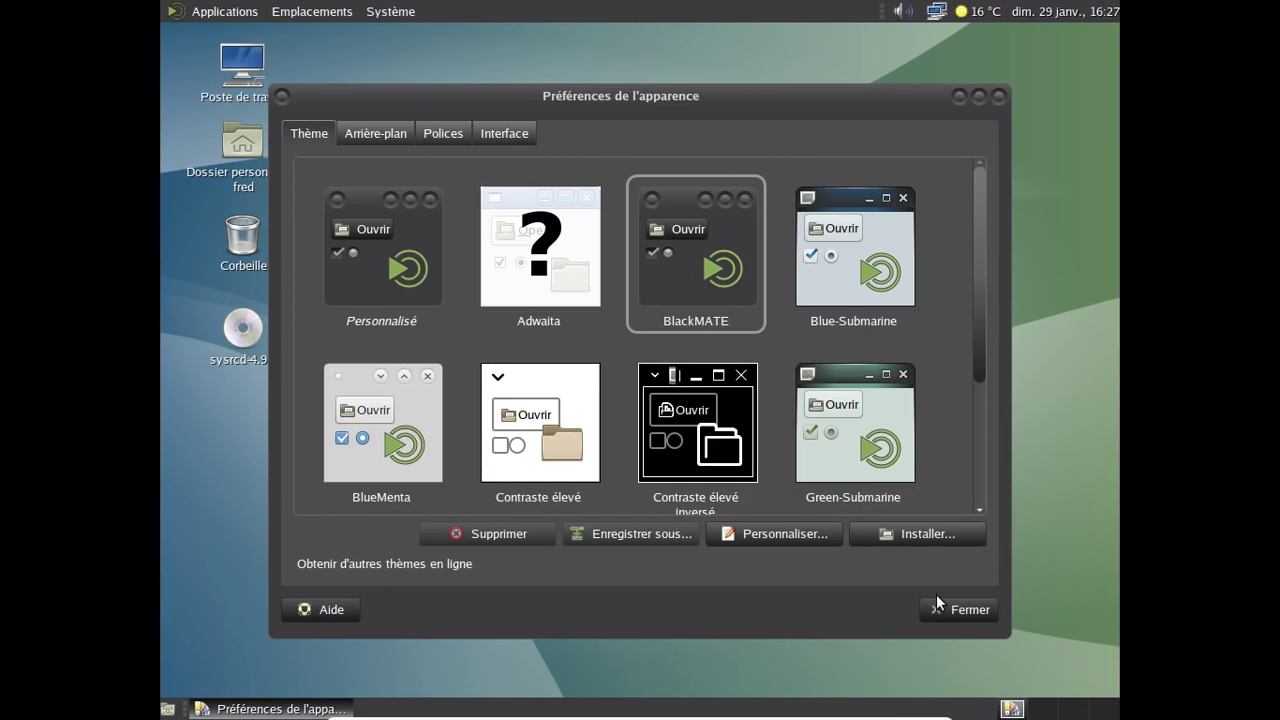
left_click(944, 602)
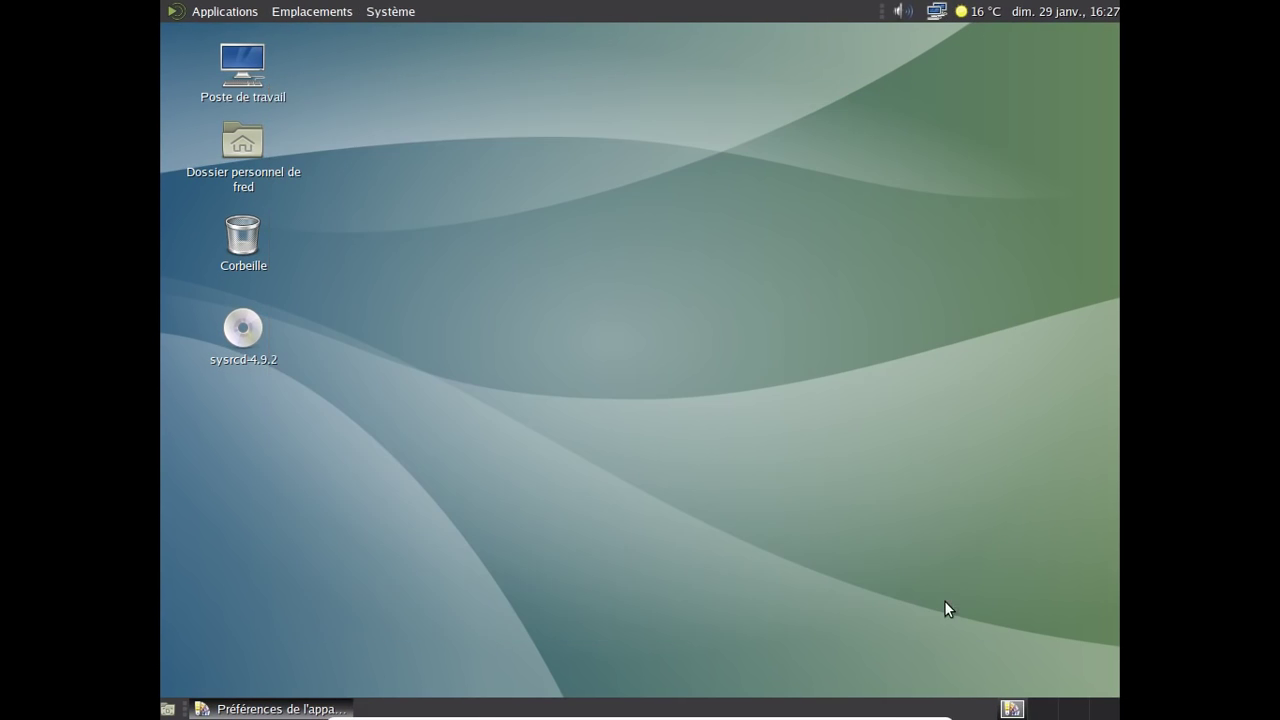
Launch the GParted partition editor from the system tools and authenticate with the root password.
left_click(216, 12)
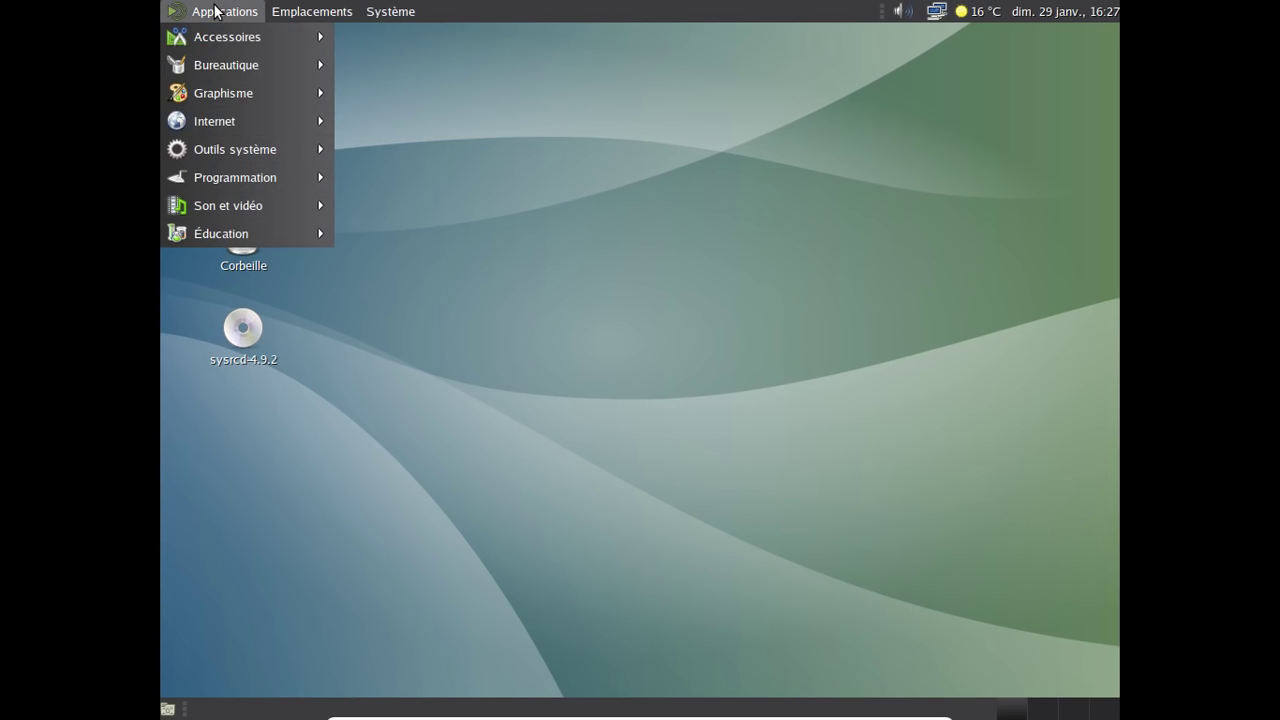
mouse_move(254, 155)
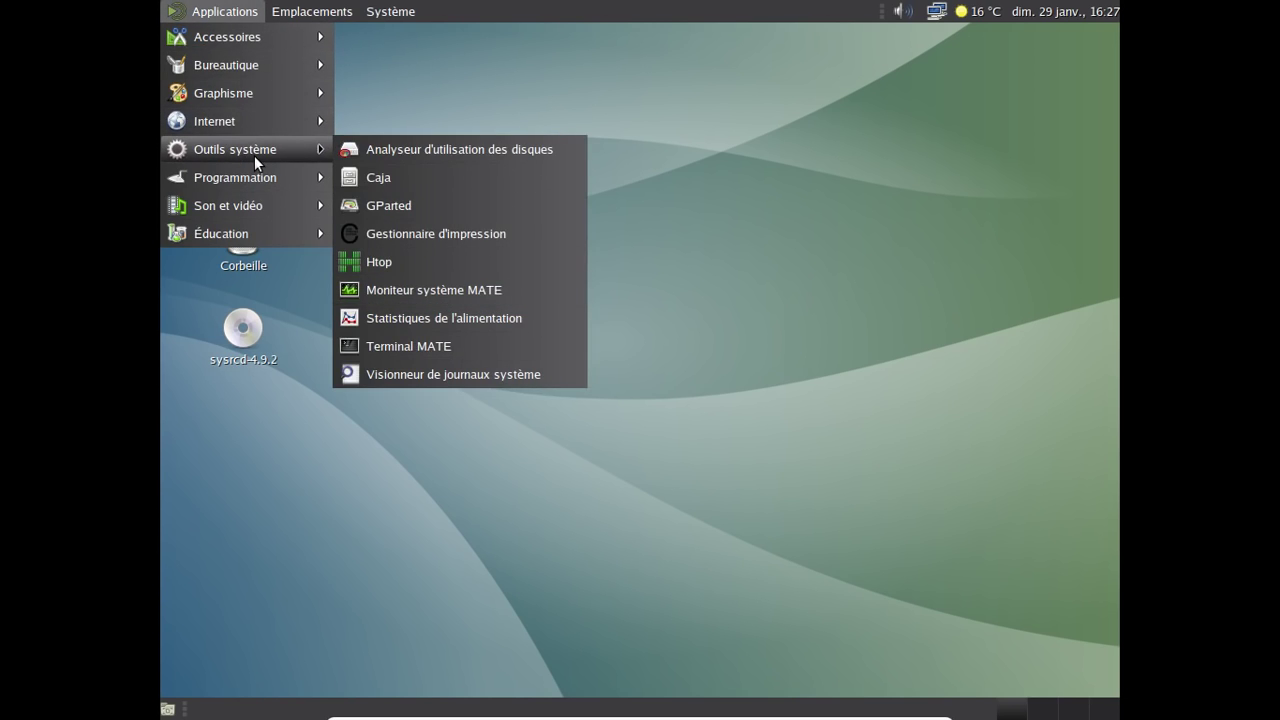
left_click(453, 201)
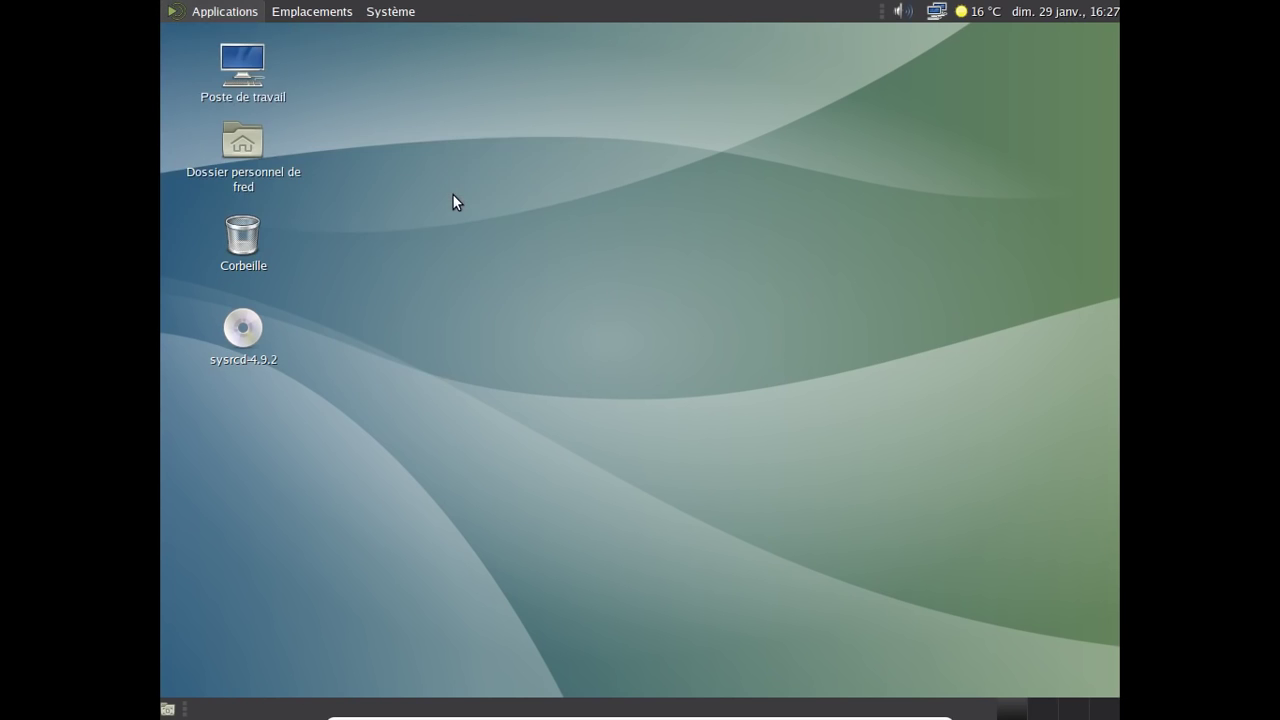
type("••••")
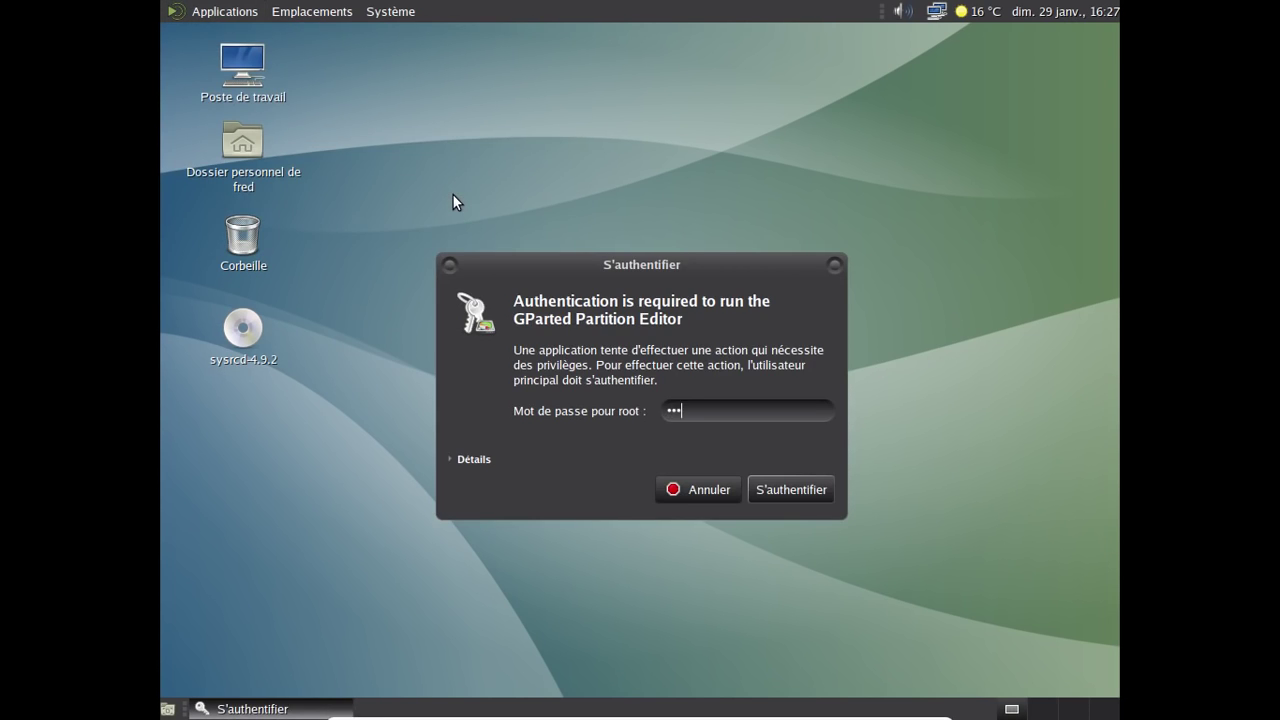
key("BackSpace")
key("BackSpace")
key("BackSpace")
key("BackSpace")
type("•••••••")
key("Return")
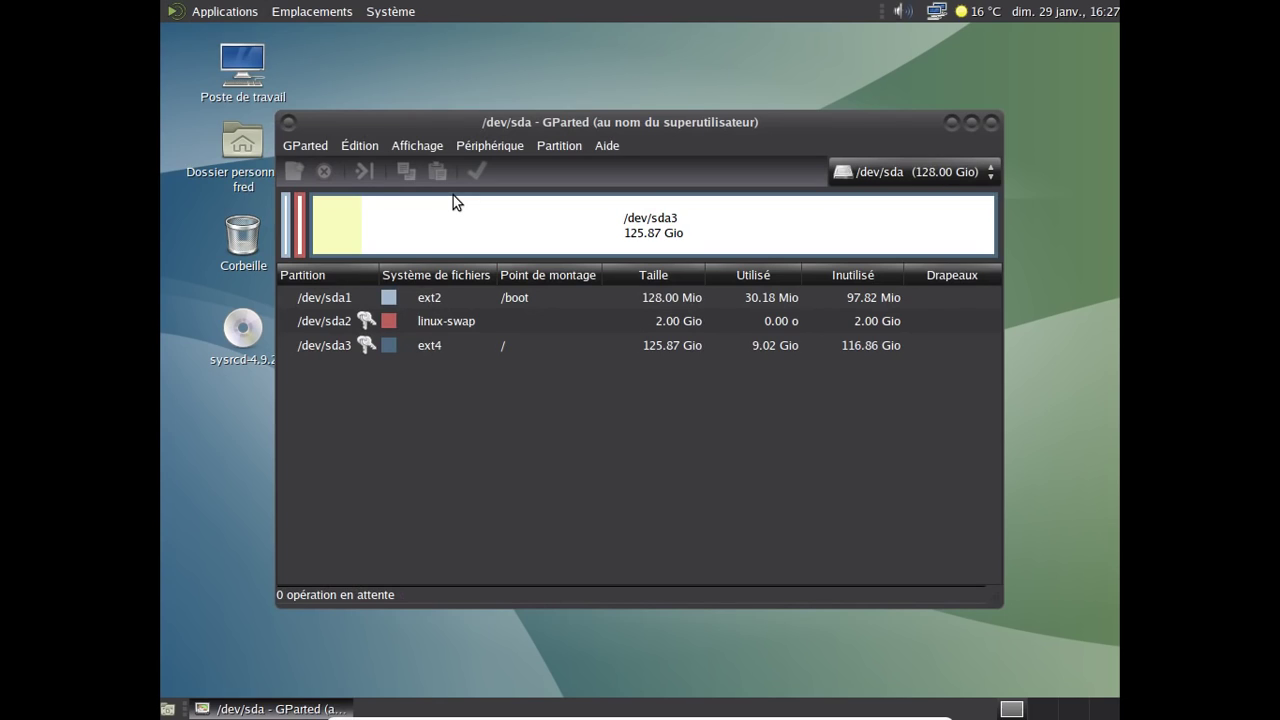
View the version information of GParted and close the partition editor.
left_click(603, 145)
left_click(615, 200)
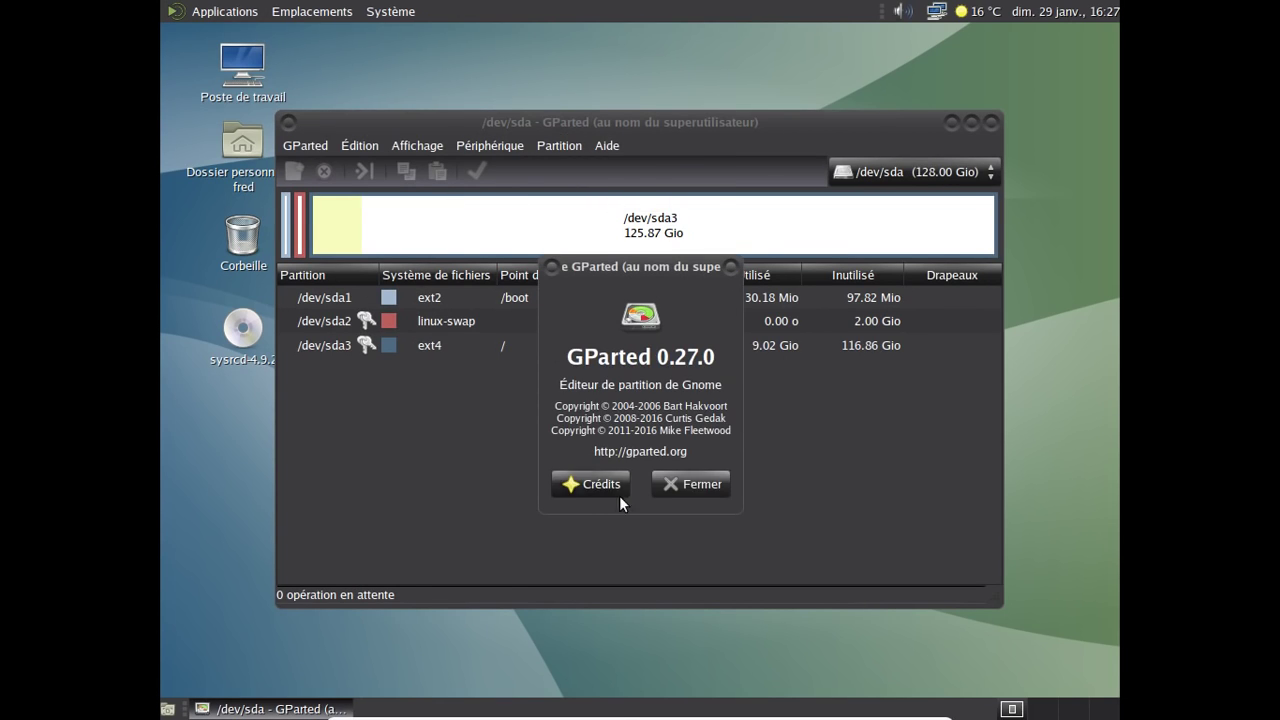
left_click(697, 483)
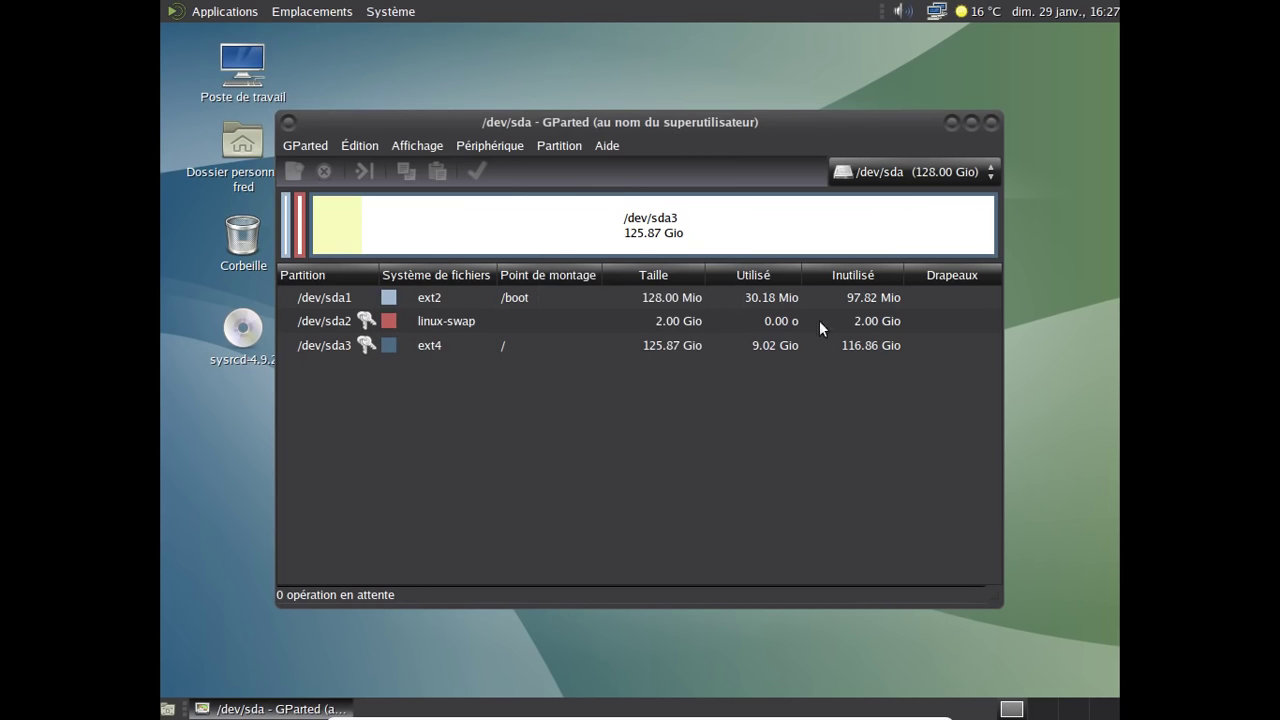
left_click(993, 119)
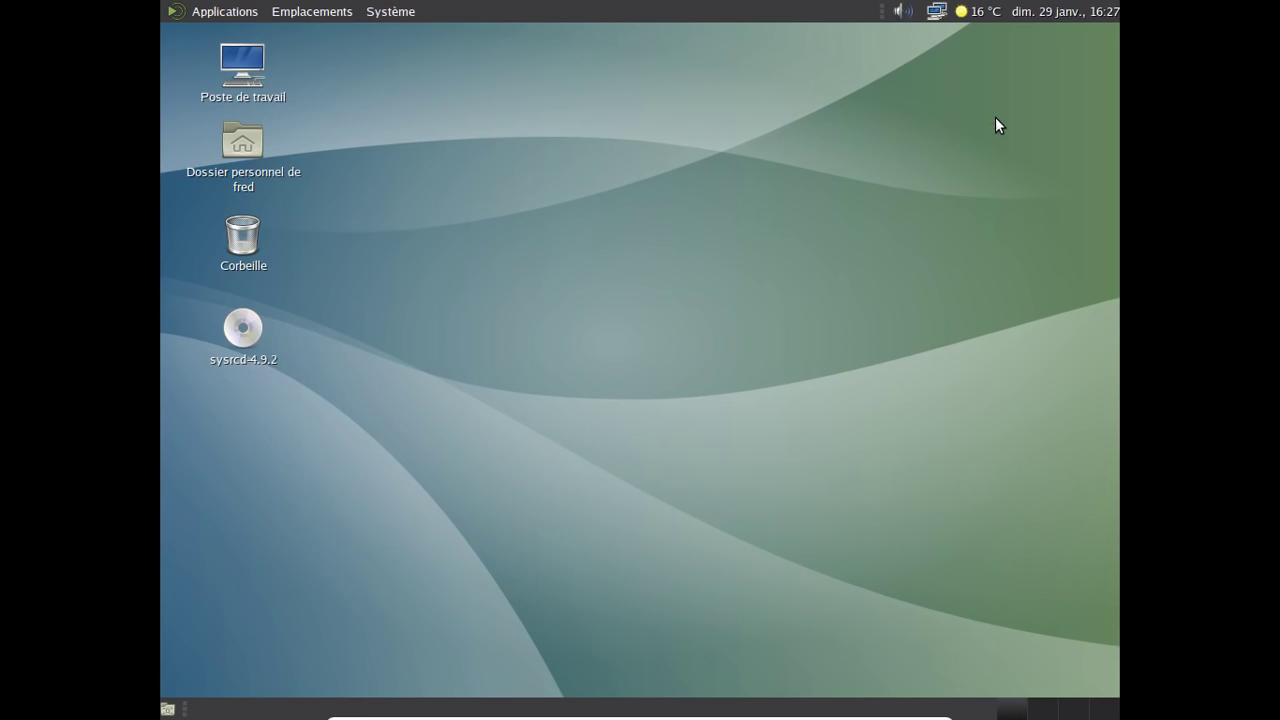
Launch Mozilla Firefox, view its version information, and close the About window.
left_click(224, 11)
mouse_move(250, 116)
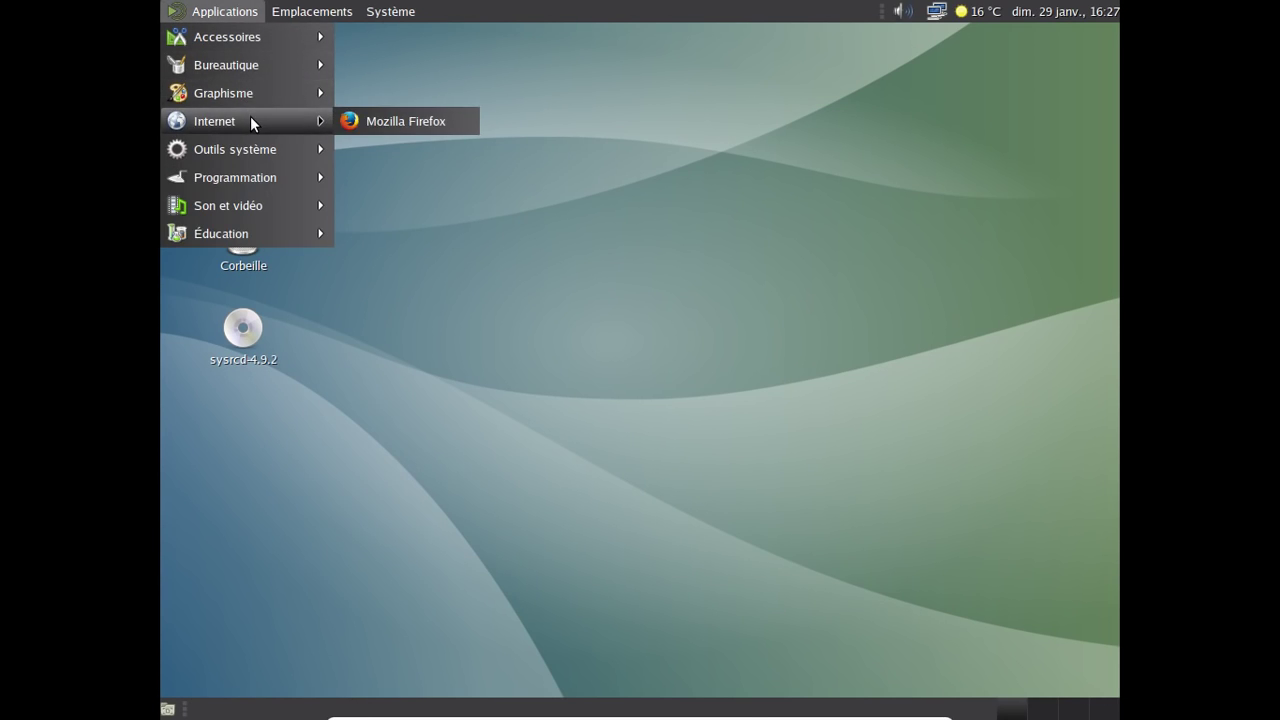
left_click(385, 119)
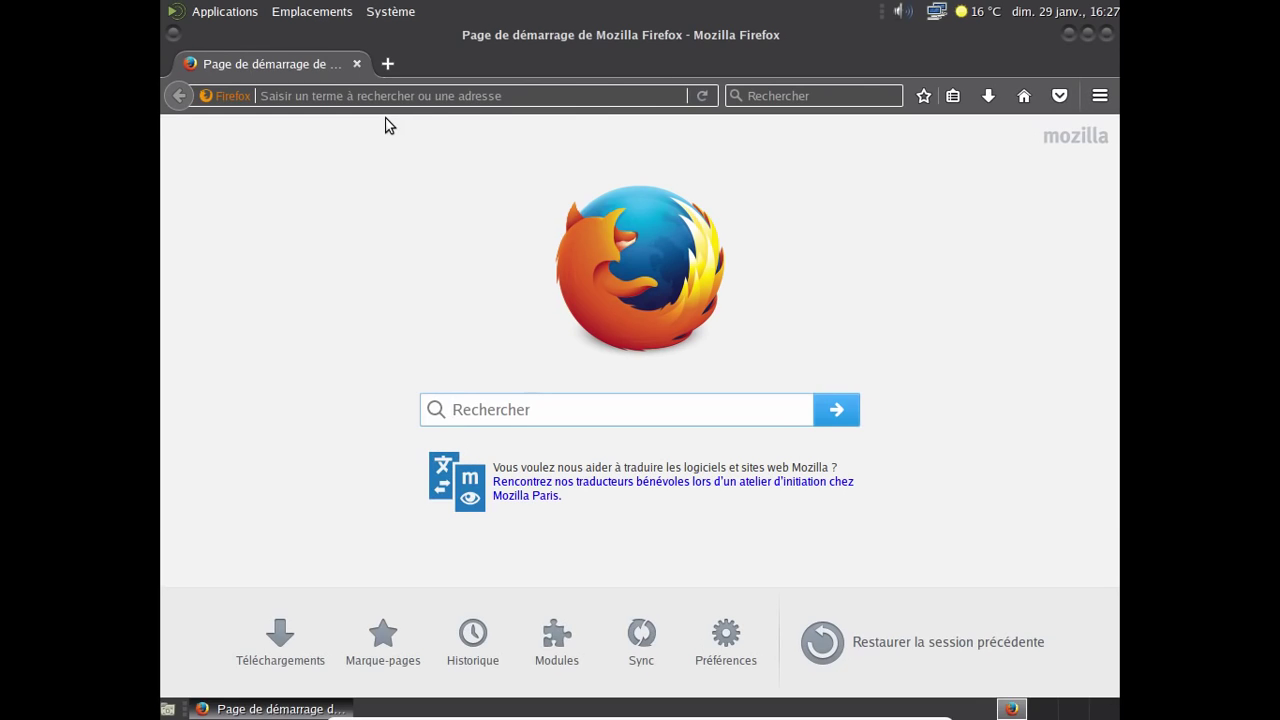
left_click(1100, 96)
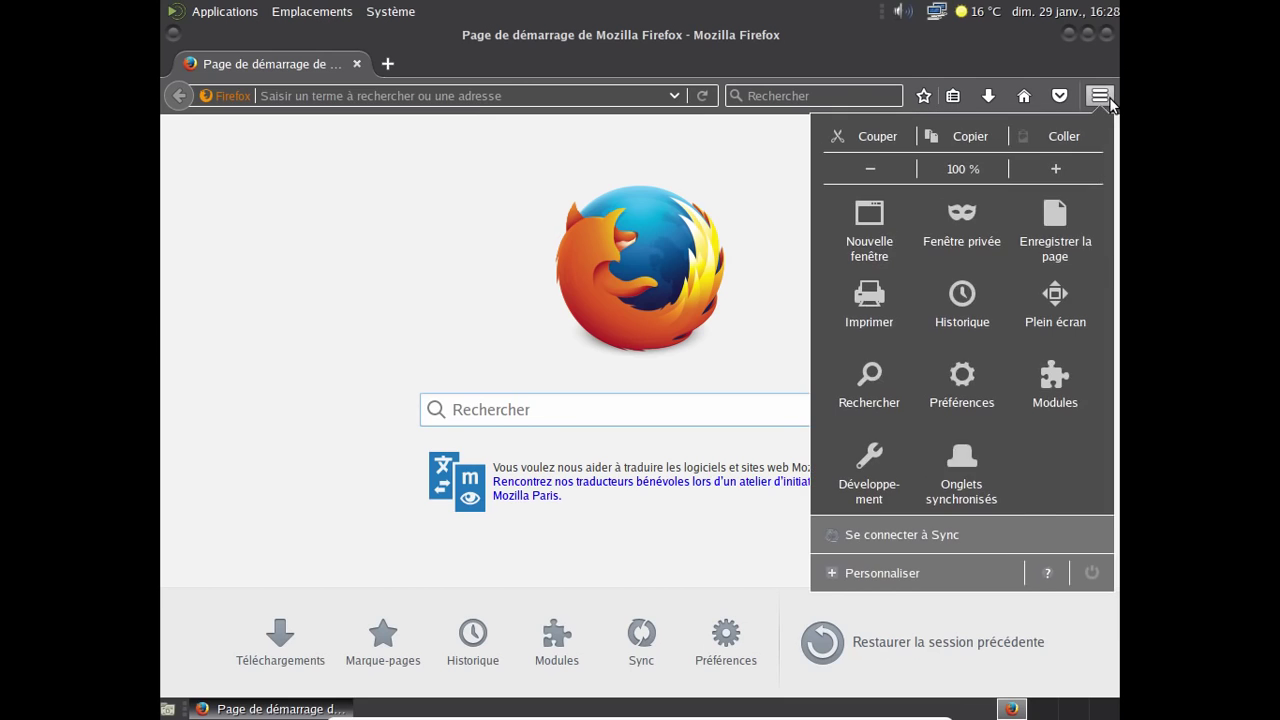
left_click(1043, 574)
left_click(987, 330)
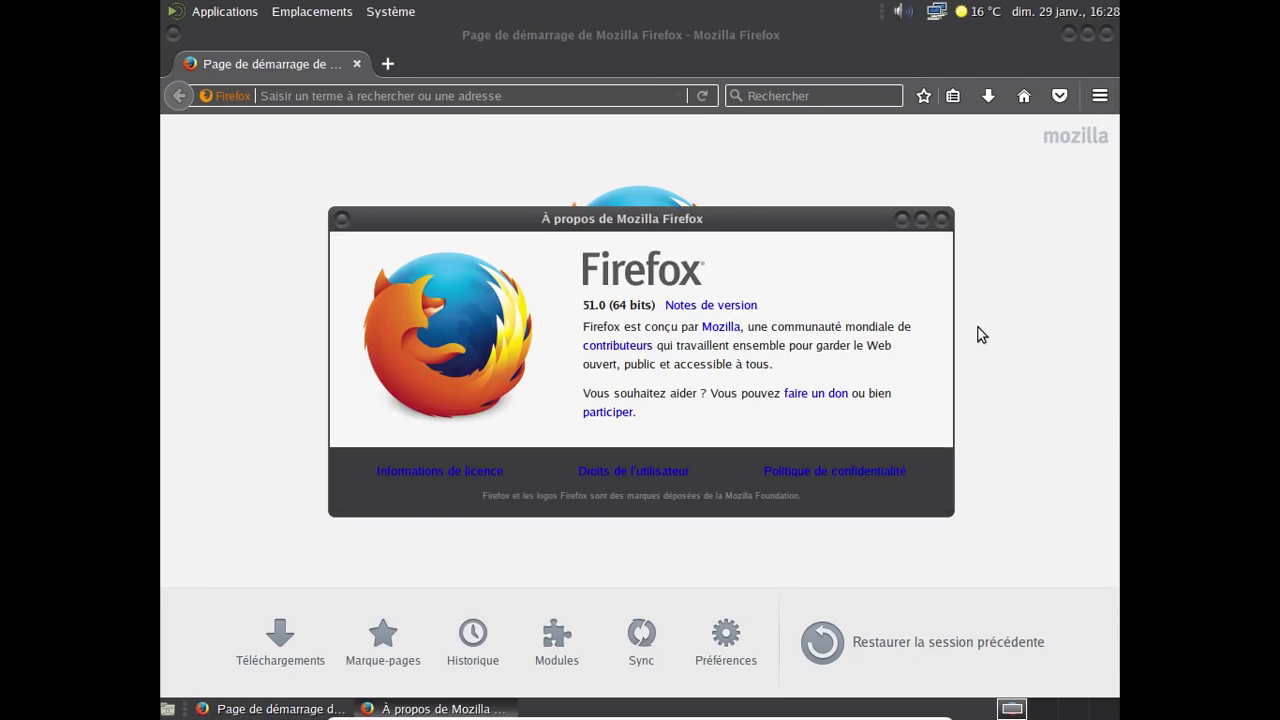
left_click(940, 218)
Load the website fr.youtube.com in the browser.
left_click(416, 94)
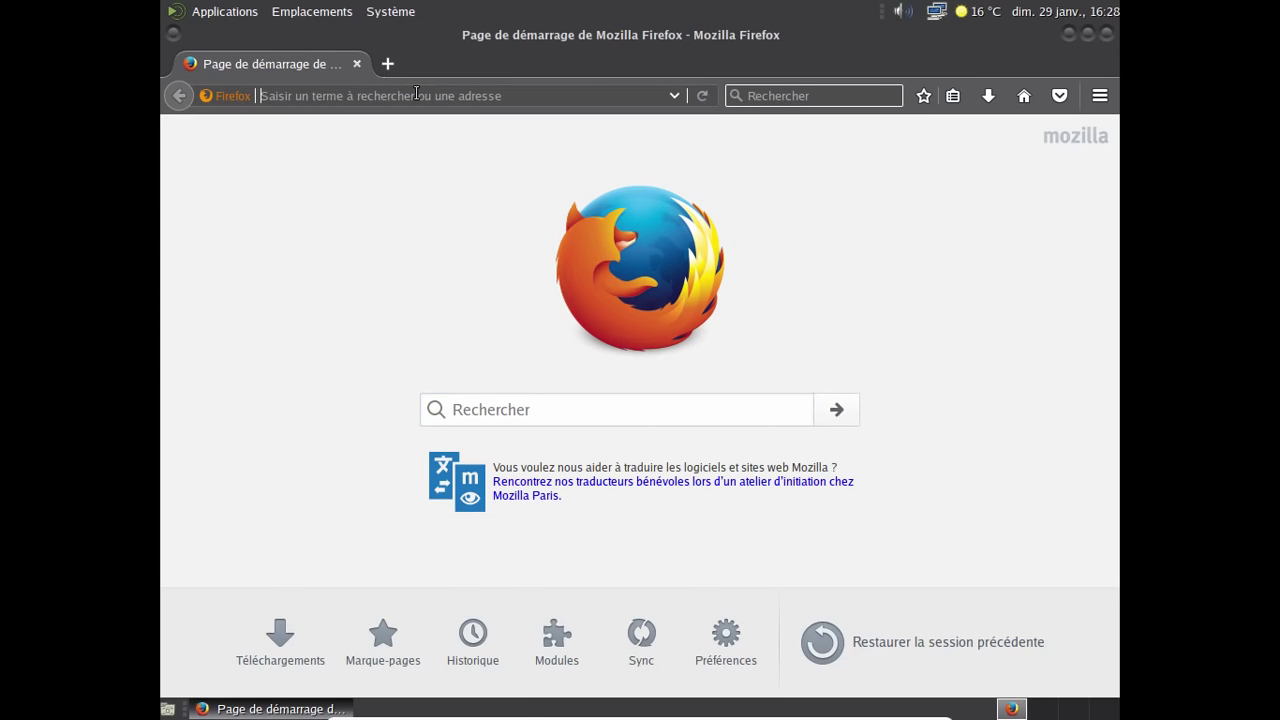
type("fr.youtubeù.co")
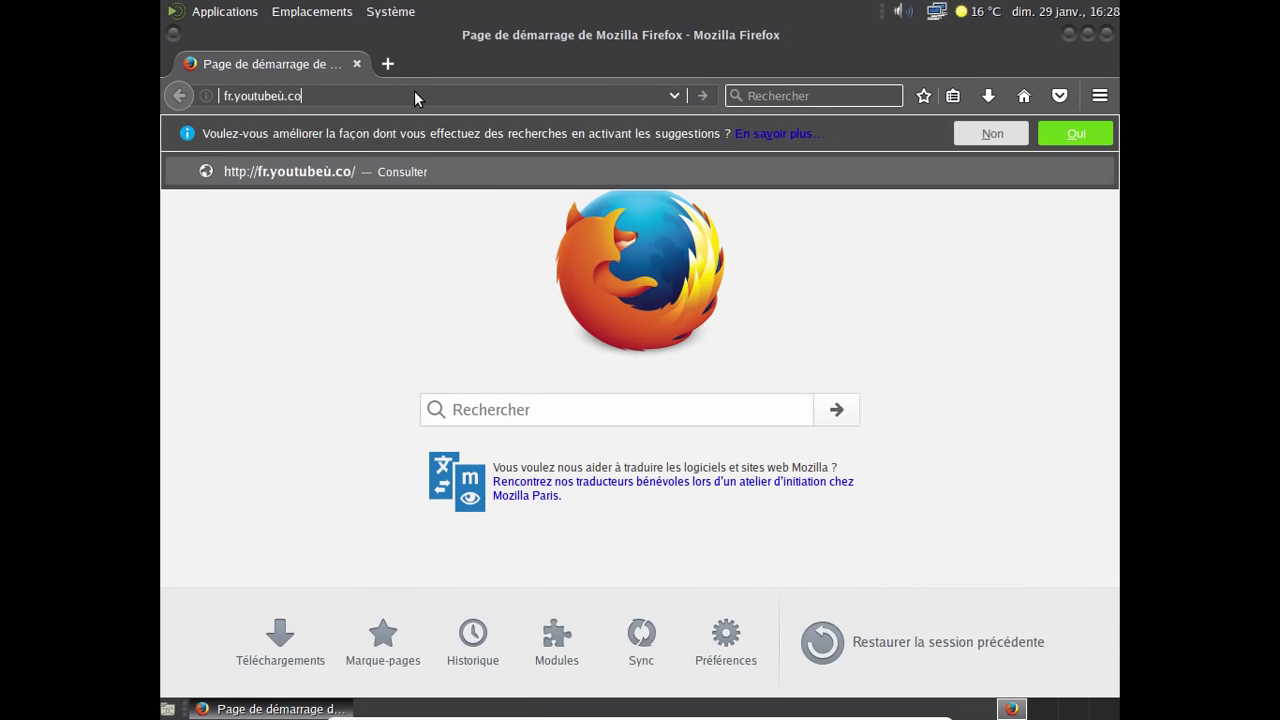
key("BackSpace")
key("BackSpace")
key("BackSpace")
key("BackSpace")
type(".com")
key("Return")
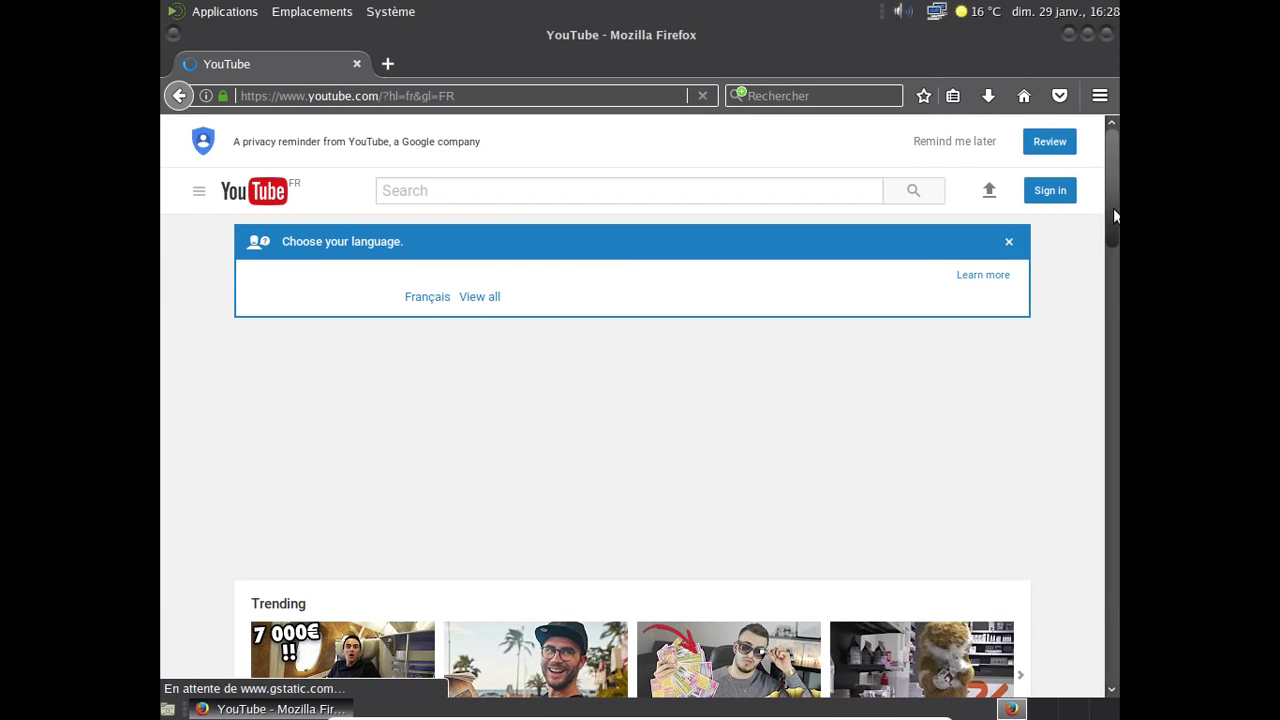
Browse the recommended videos on the YouTube home page and close the banner advertisement.
scroll(1116, 215, "down", 3)
scroll(1077, 268, "down", 5)
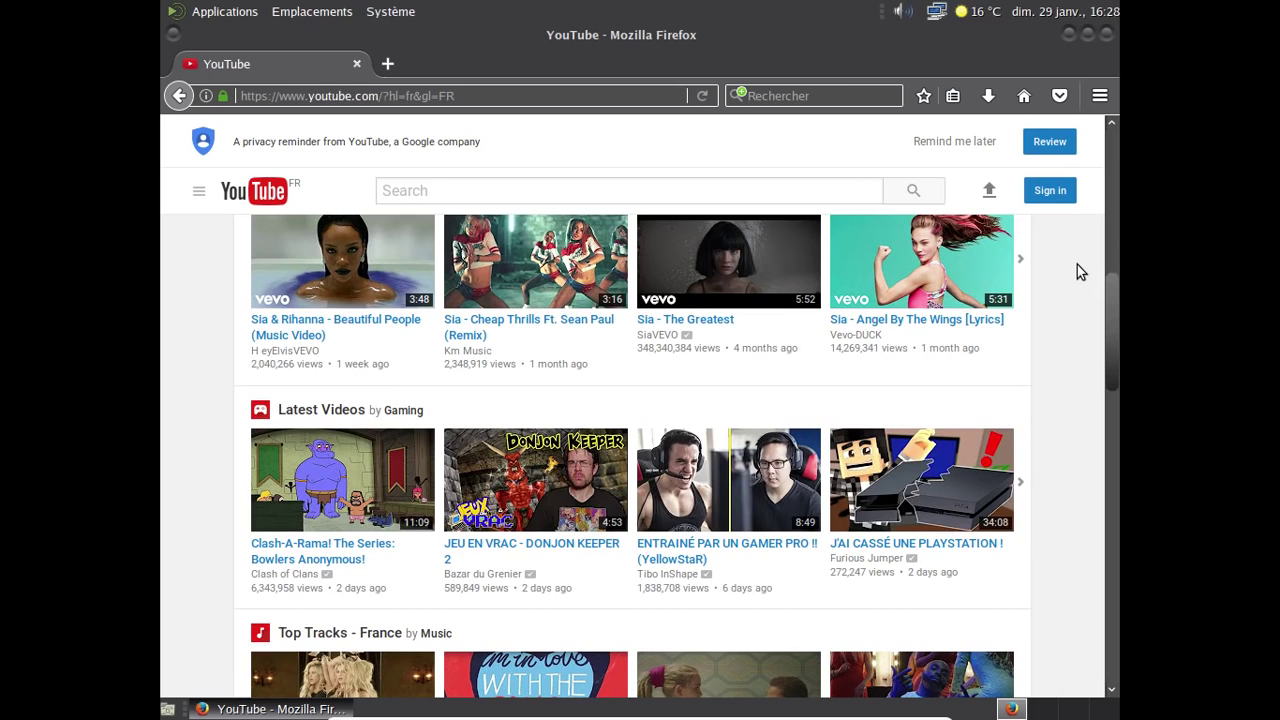
scroll(1077, 265, "down", 5)
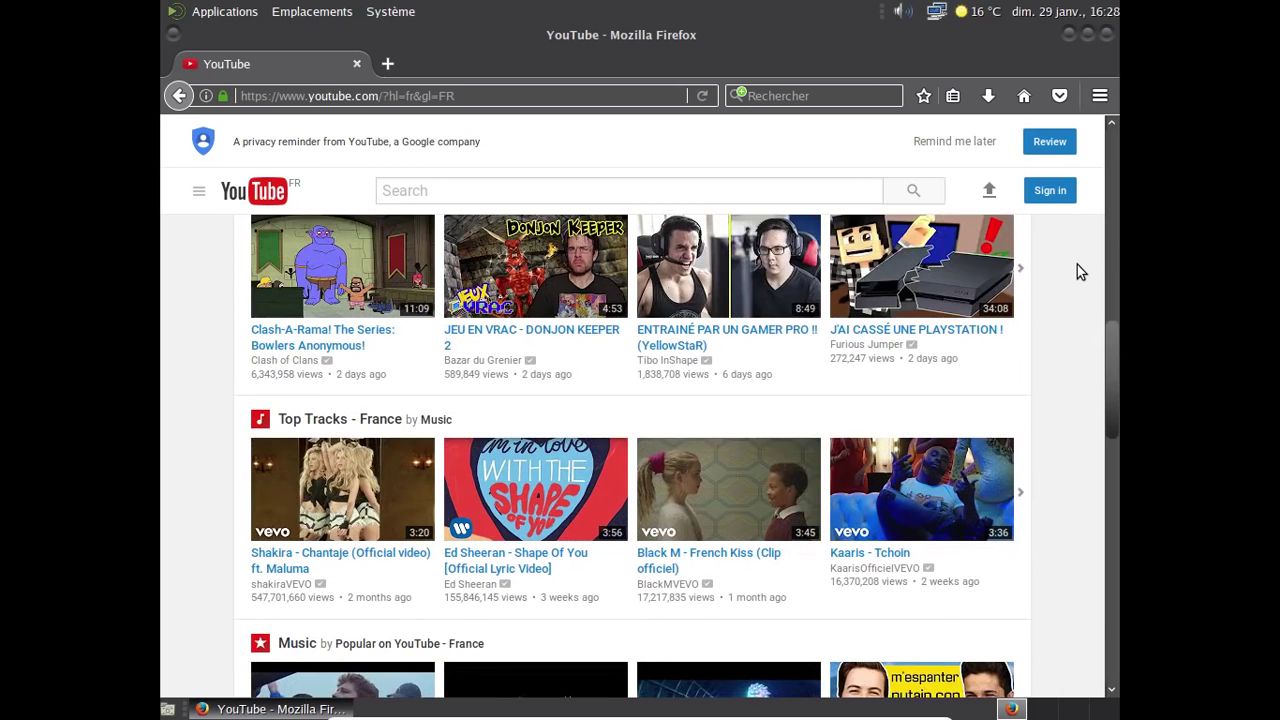
scroll(1077, 268, "down", 3)
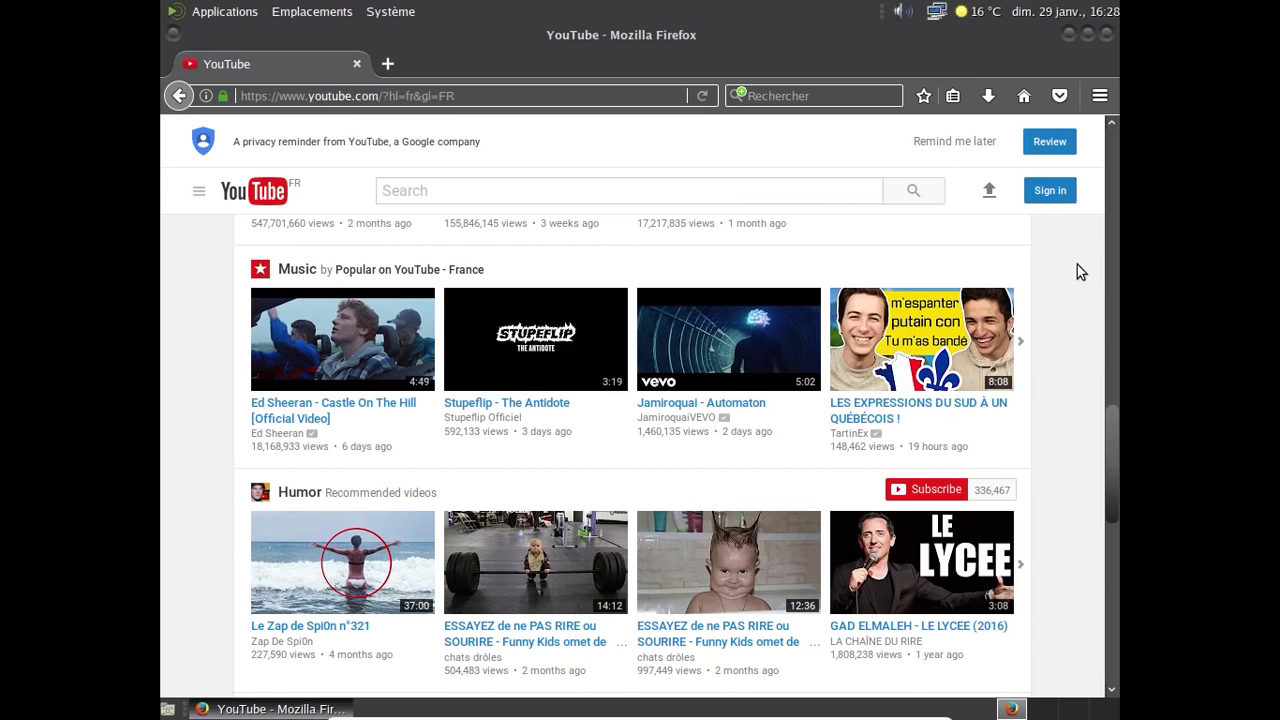
scroll(1077, 264, "down", 2)
scroll(1077, 271, "down", 3)
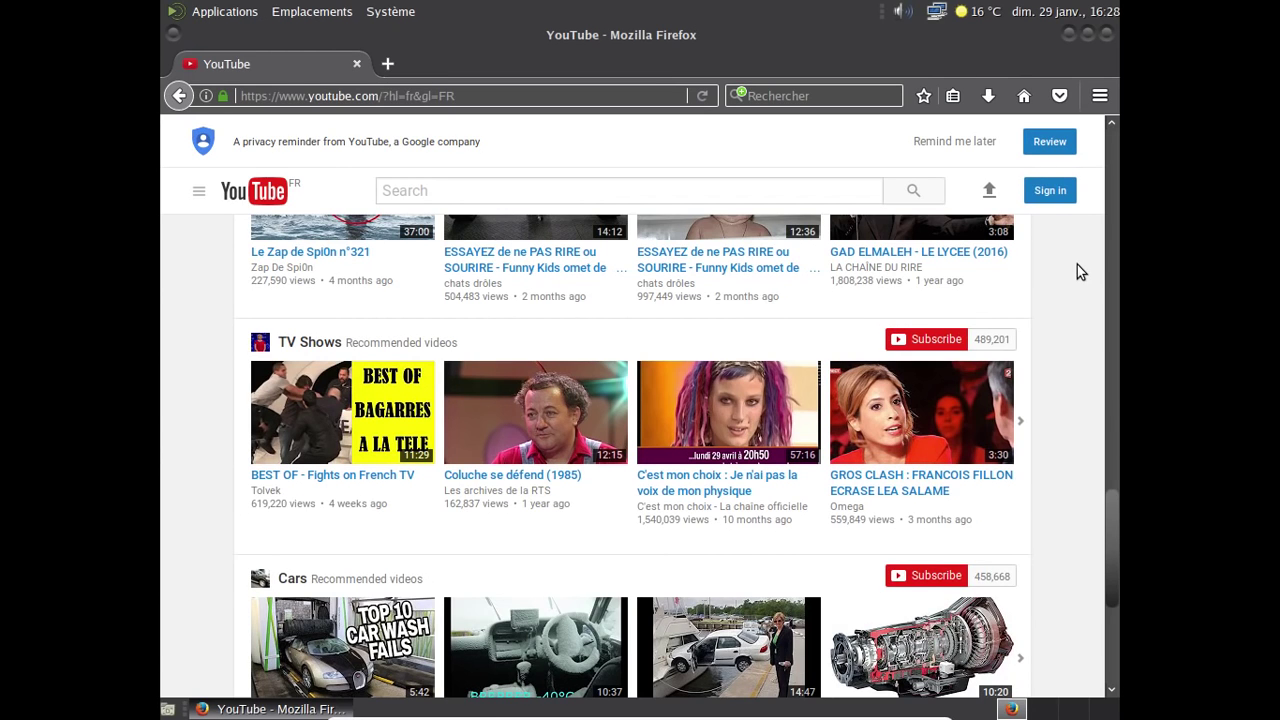
left_click_drag(1106, 518, 1107, 205)
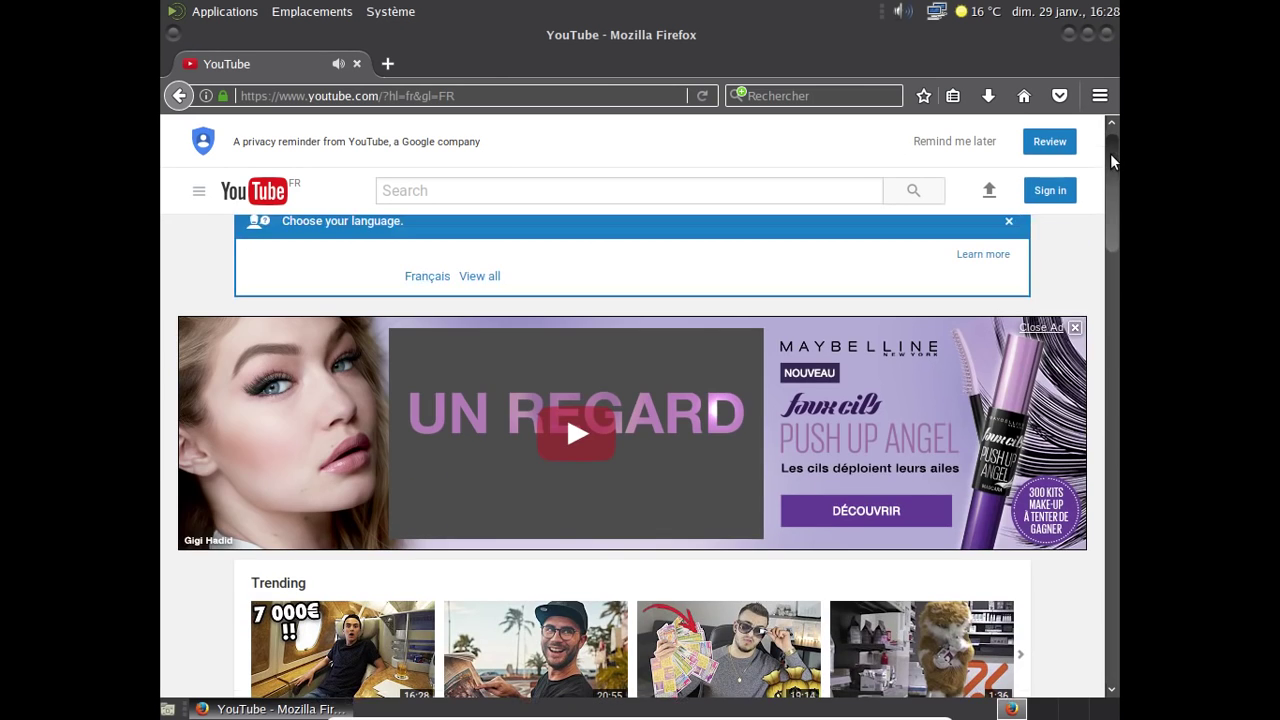
left_click(1075, 328)
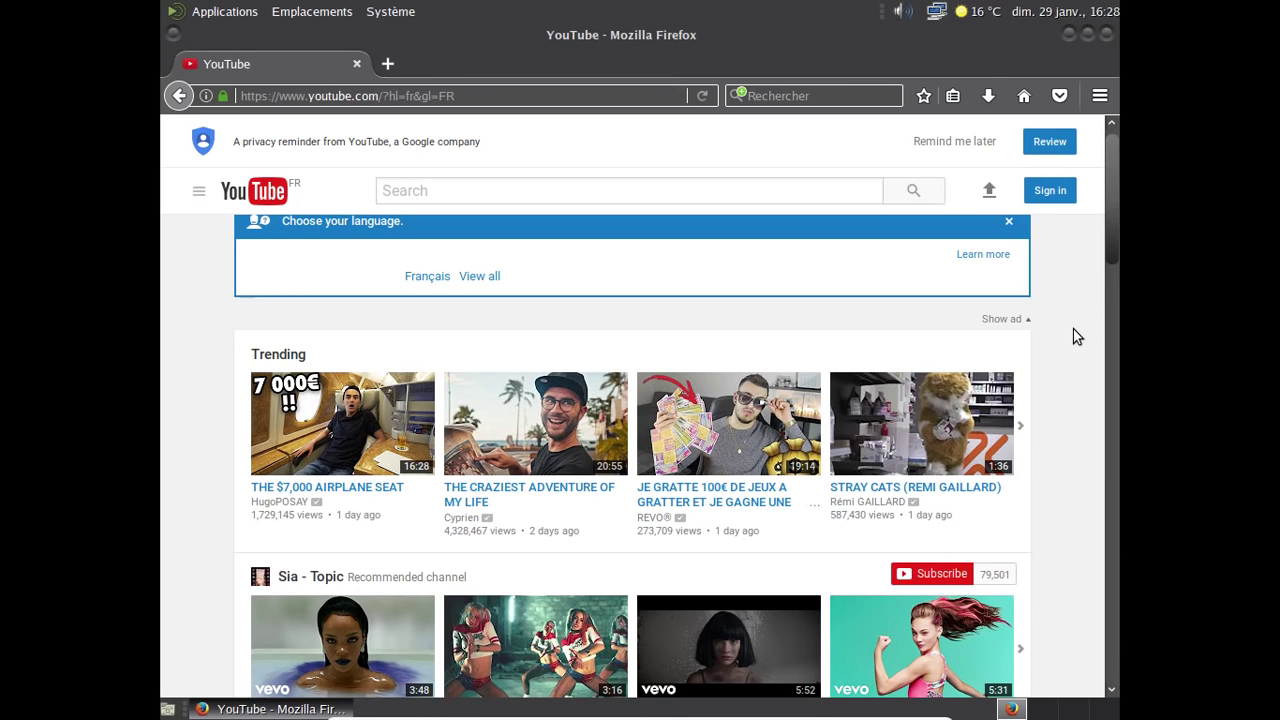
Open the video "JEU EN VRAC - DONJON KEEPER 2" from the Latest Videos section and pause its playback.
scroll(1074, 330, "down", 4)
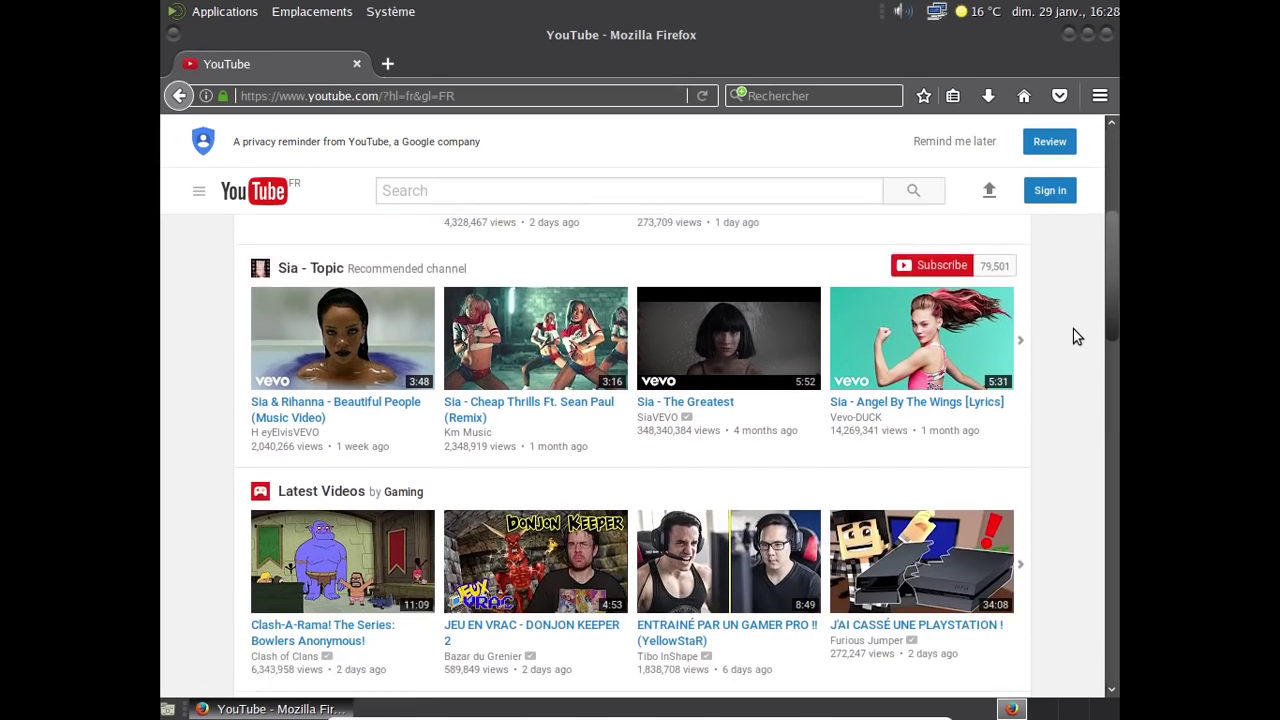
scroll(1073, 336, "down", 1)
left_click(549, 487)
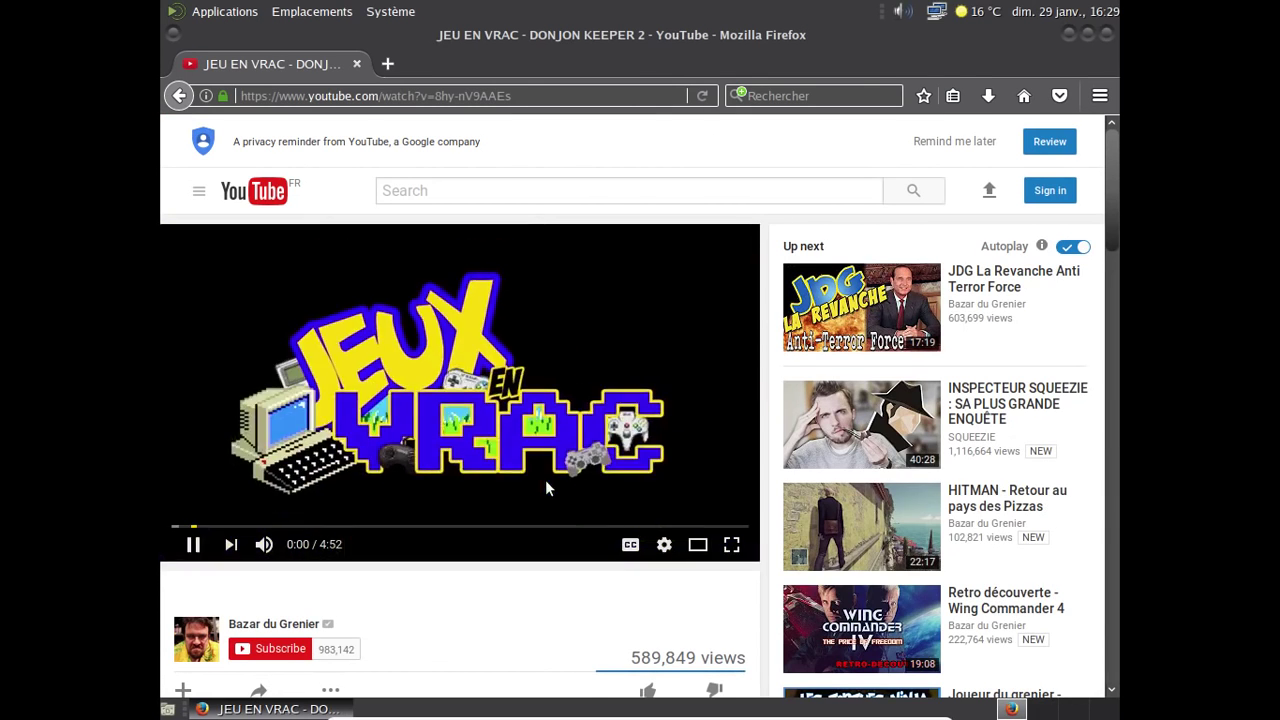
left_click(191, 548)
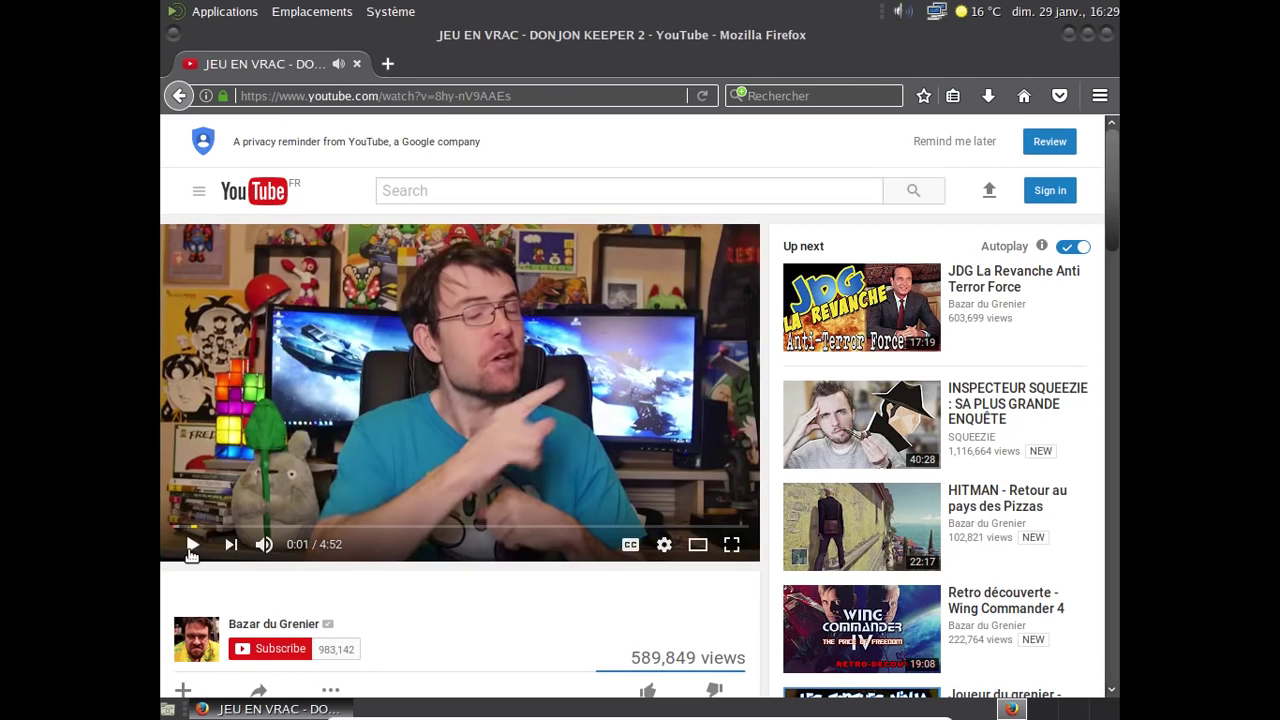
View the video player's additional options without choosing any, and close the video page and Firefox.
right_click(484, 303)
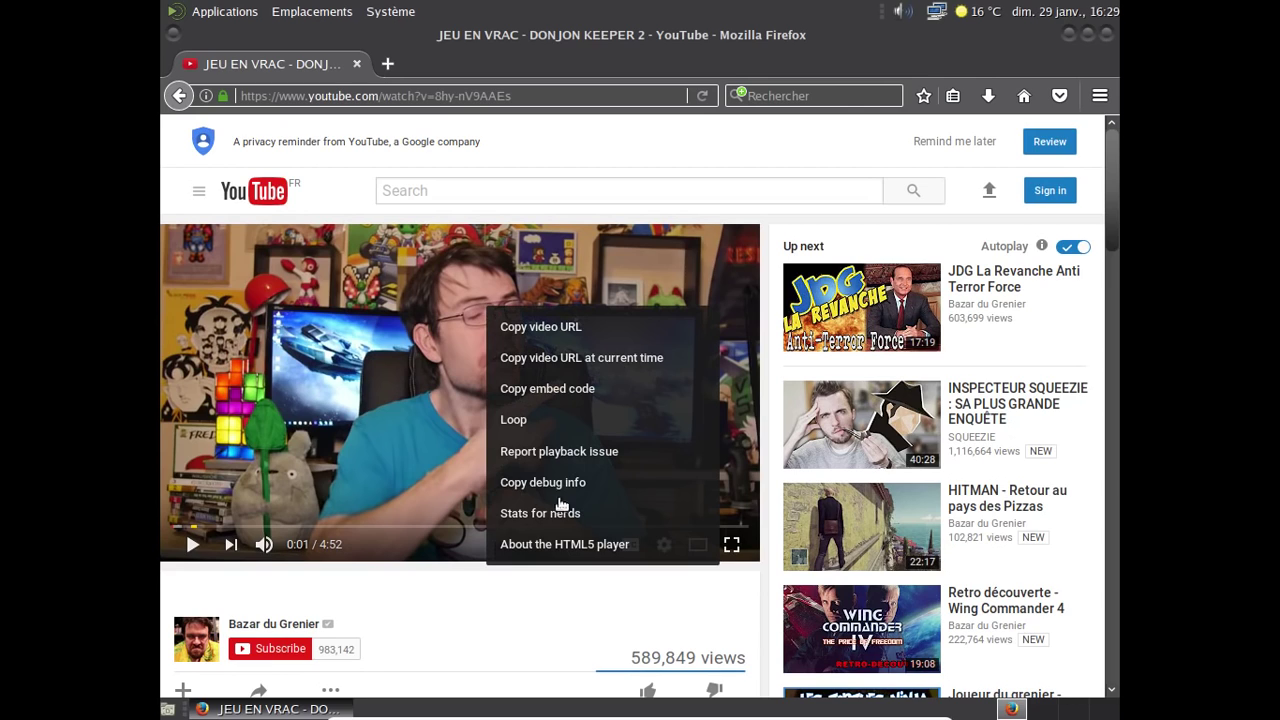
left_click(528, 619)
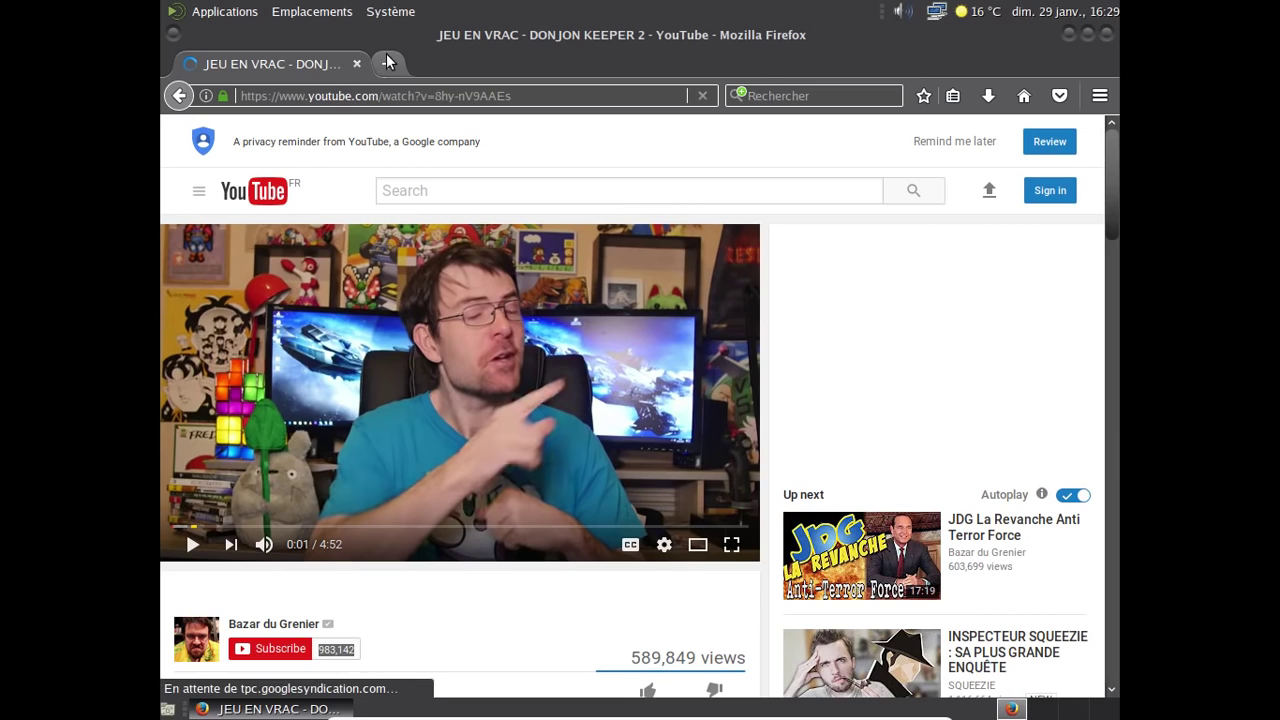
left_click(356, 63)
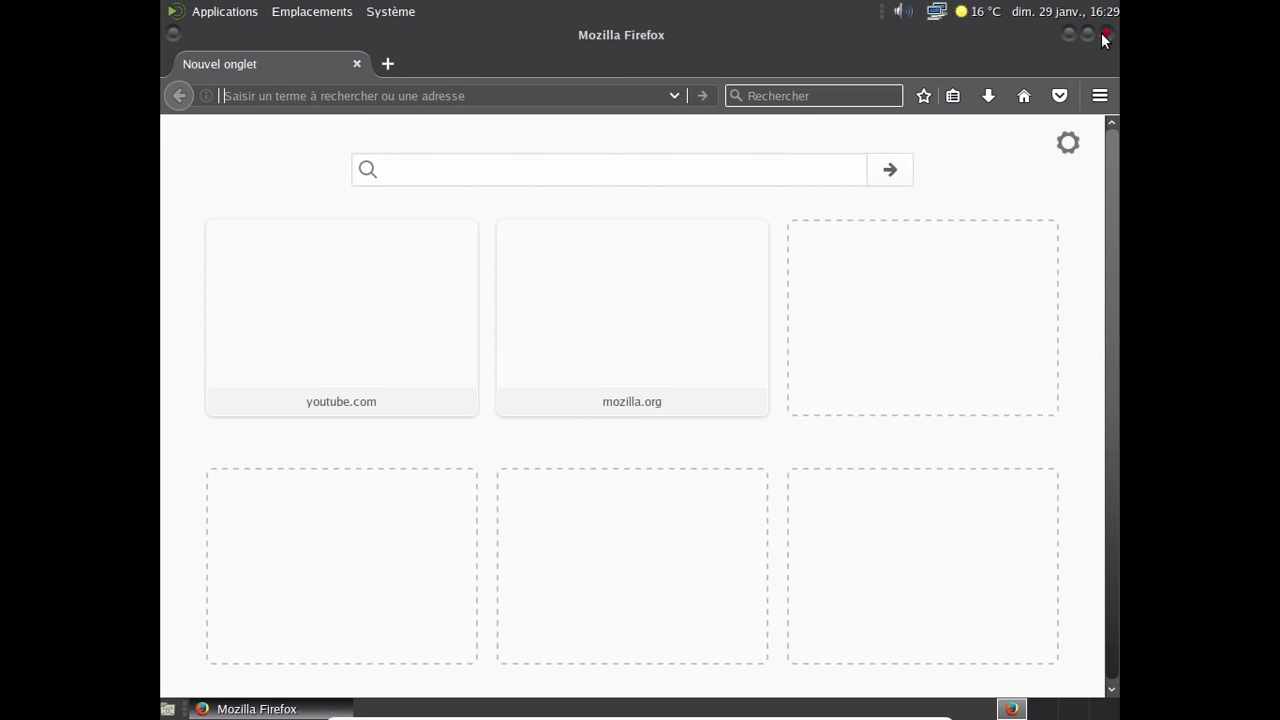
left_click(1105, 36)
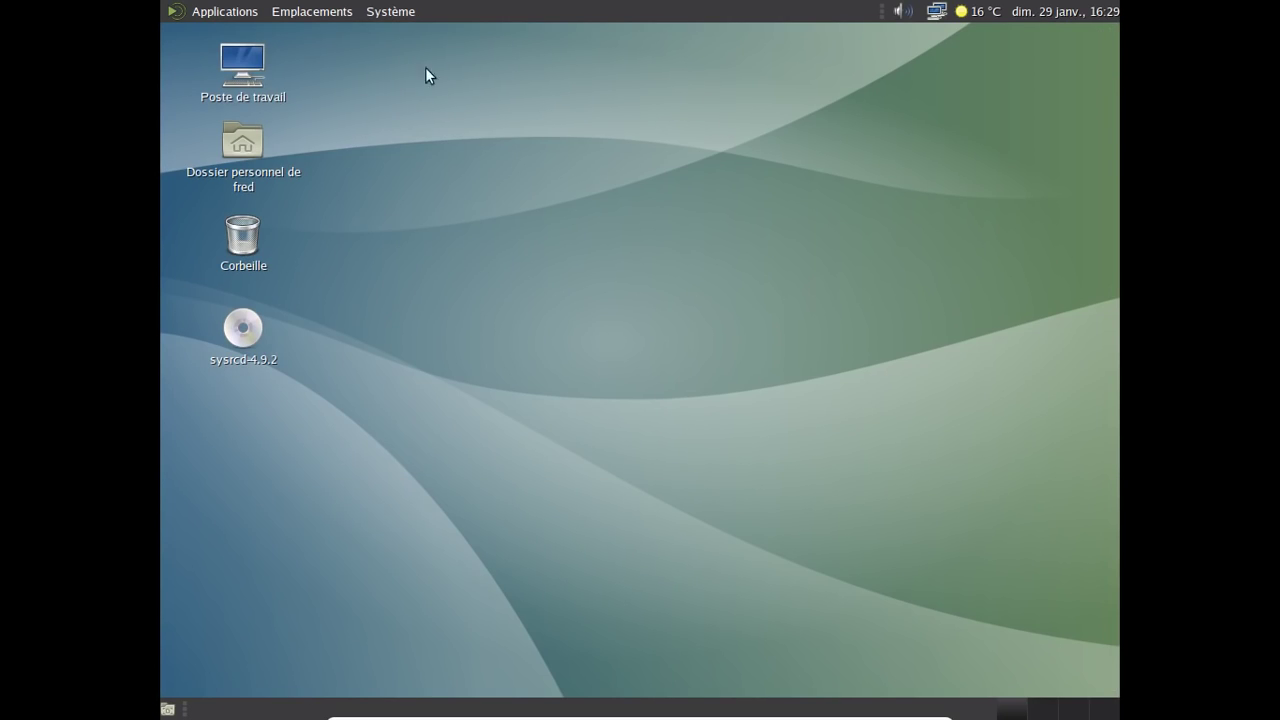
Launch LibreOffice Writer from the office applications.
left_click(221, 11)
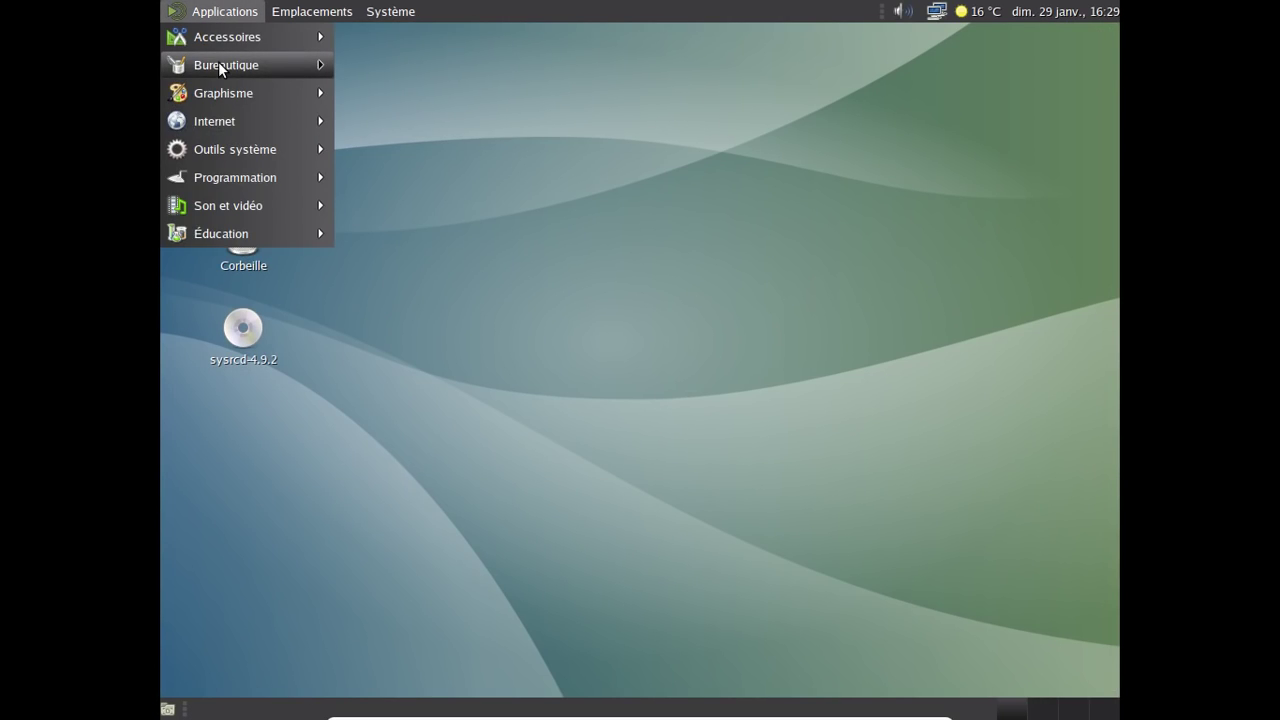
mouse_move(219, 63)
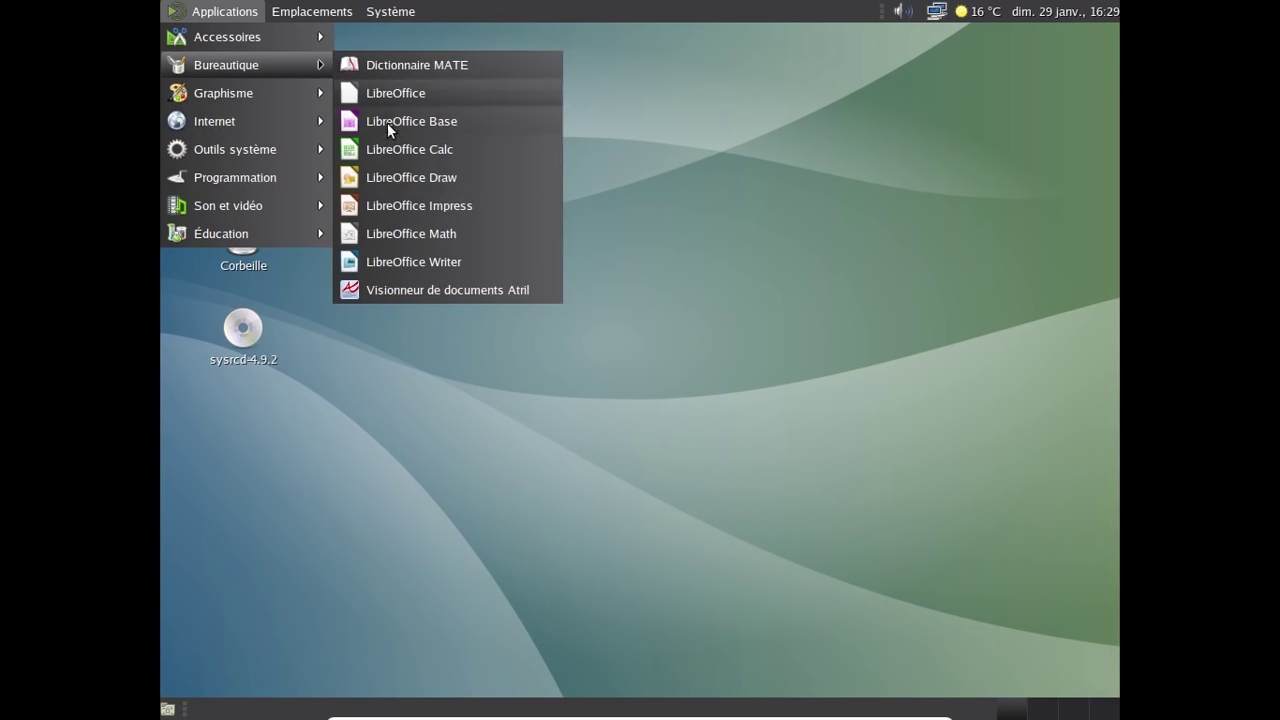
left_click(399, 262)
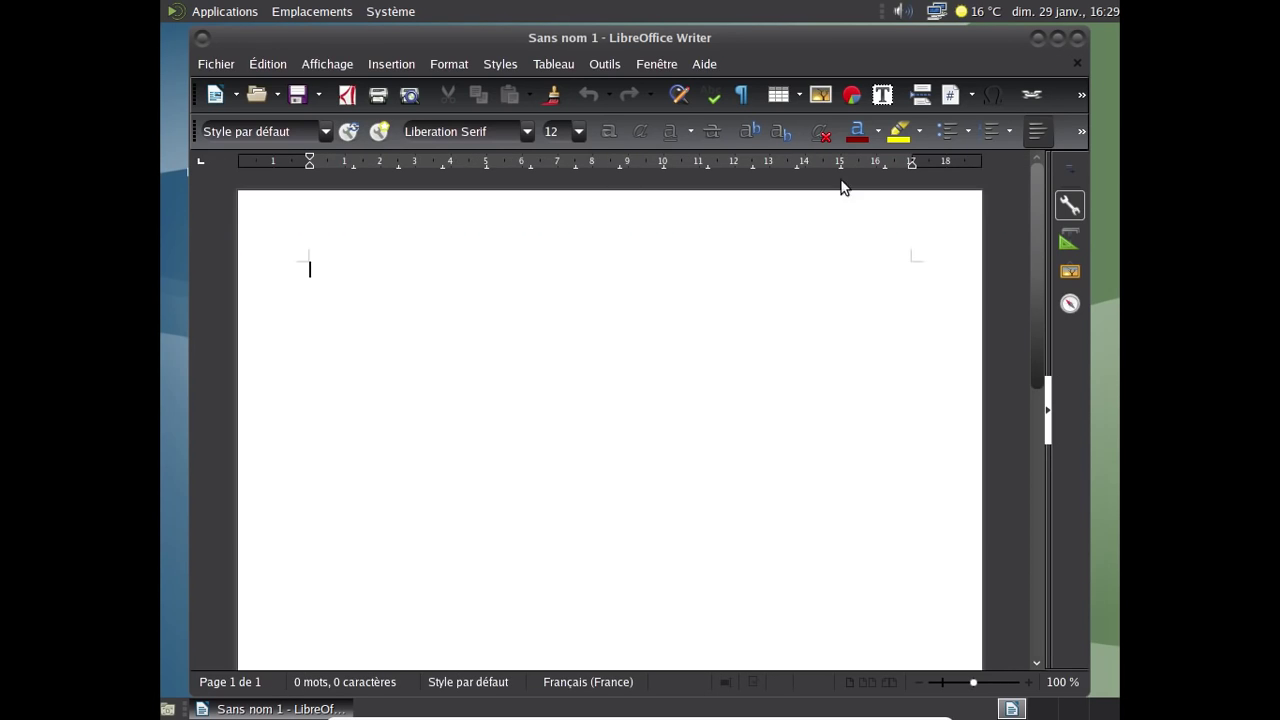
left_click(703, 64)
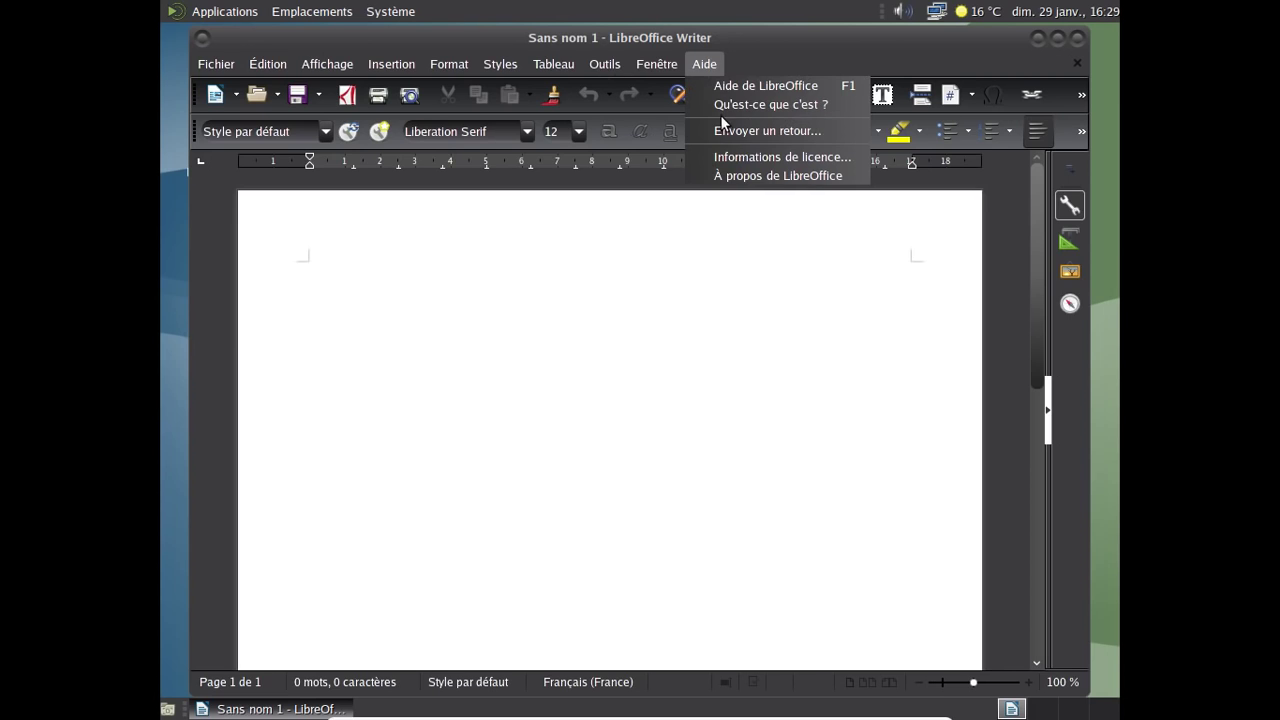
left_click(722, 65)
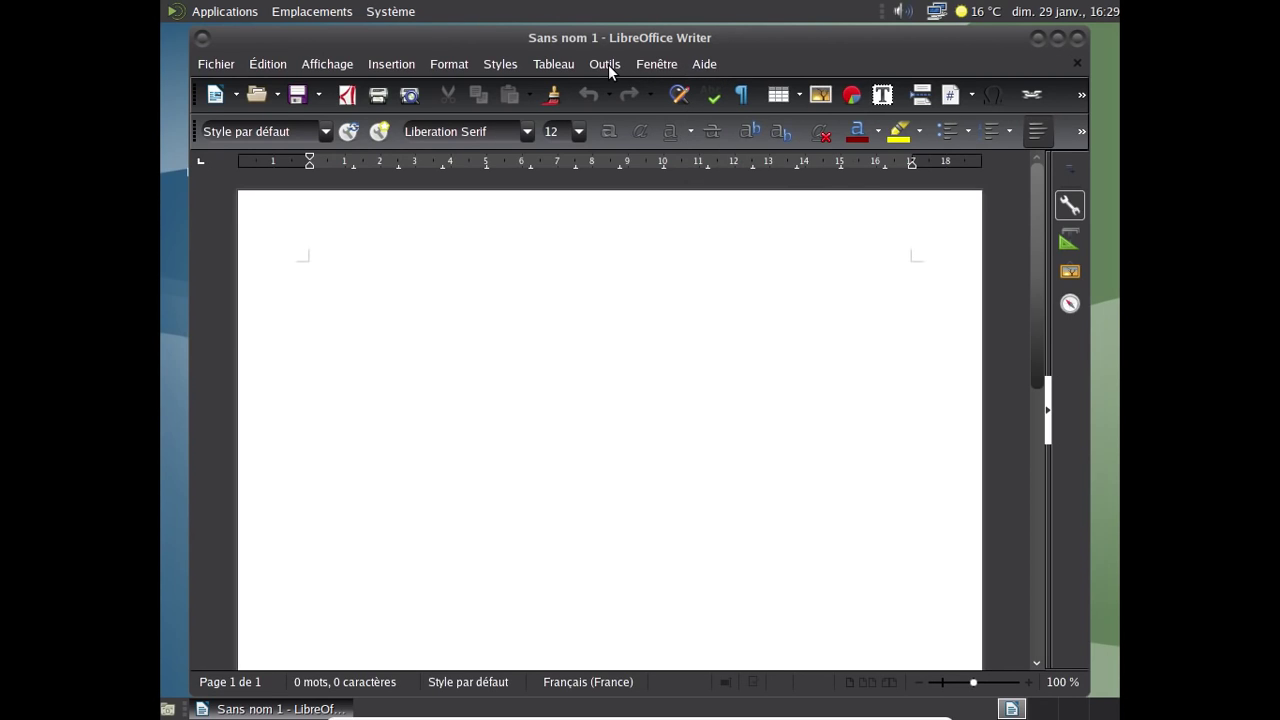
Set the icon style in LibreOffice's display options to Sifr and apply it.
left_click(606, 64)
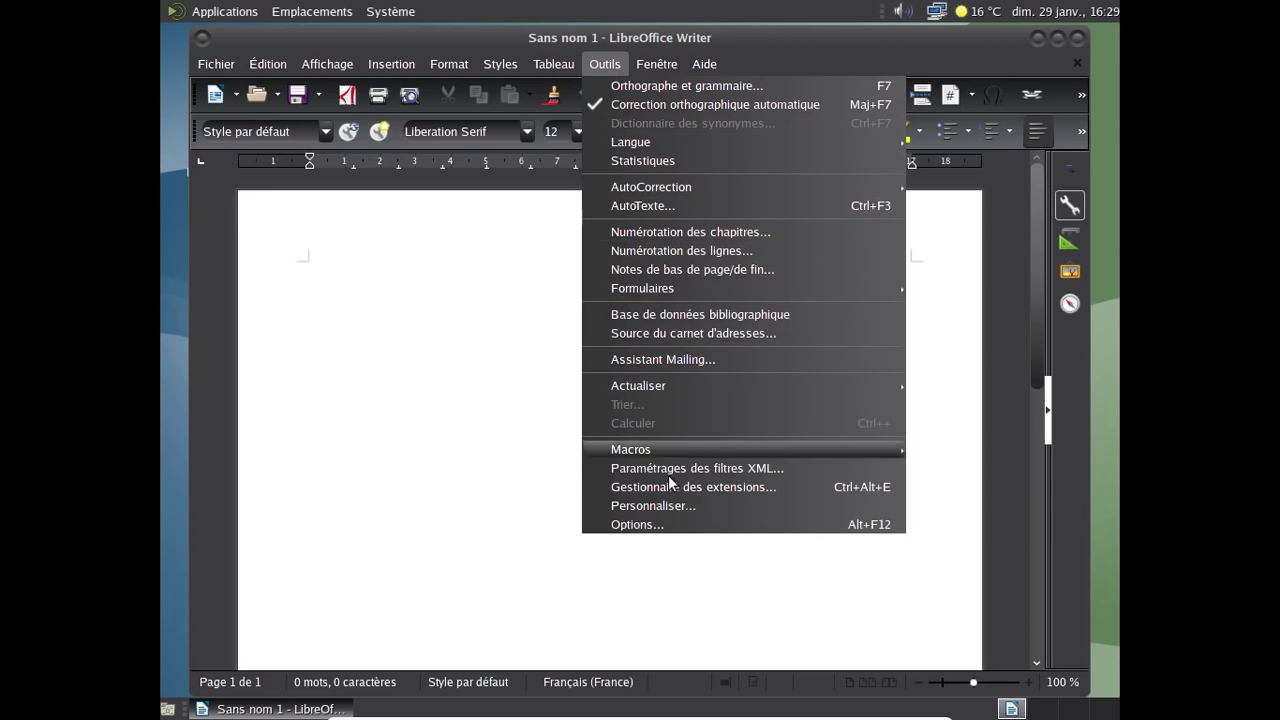
left_click(668, 523)
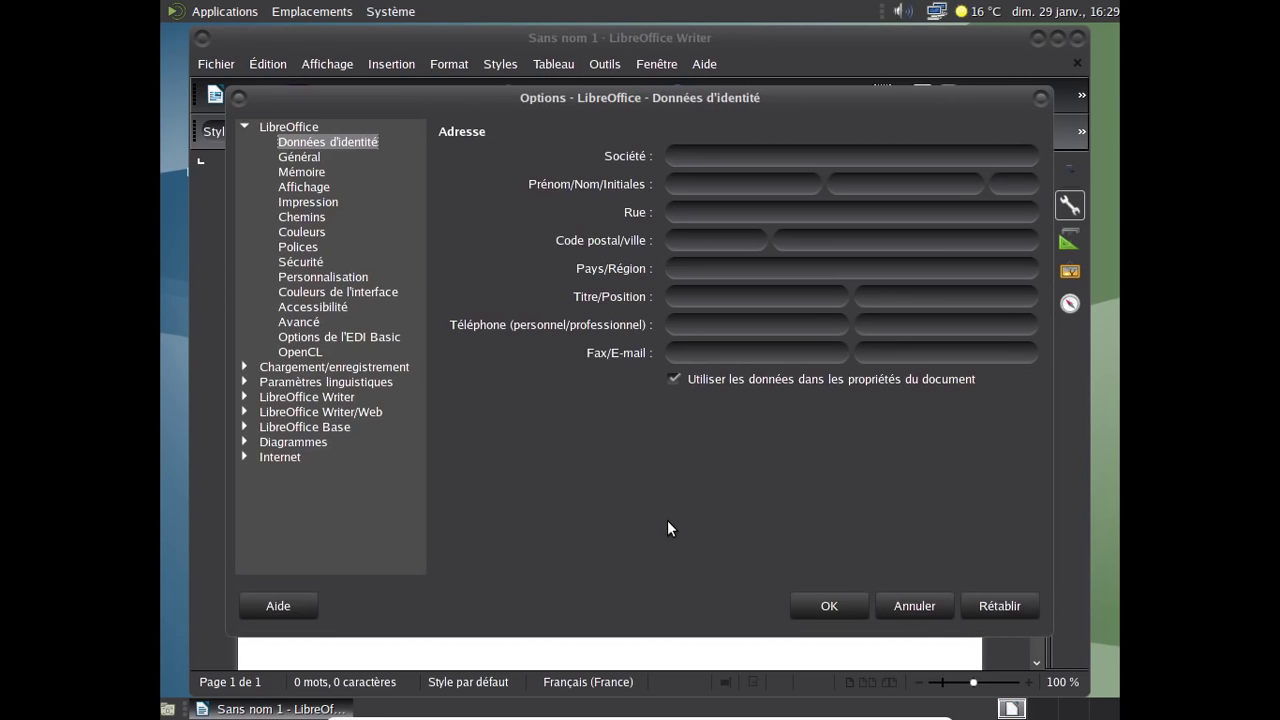
left_click(307, 188)
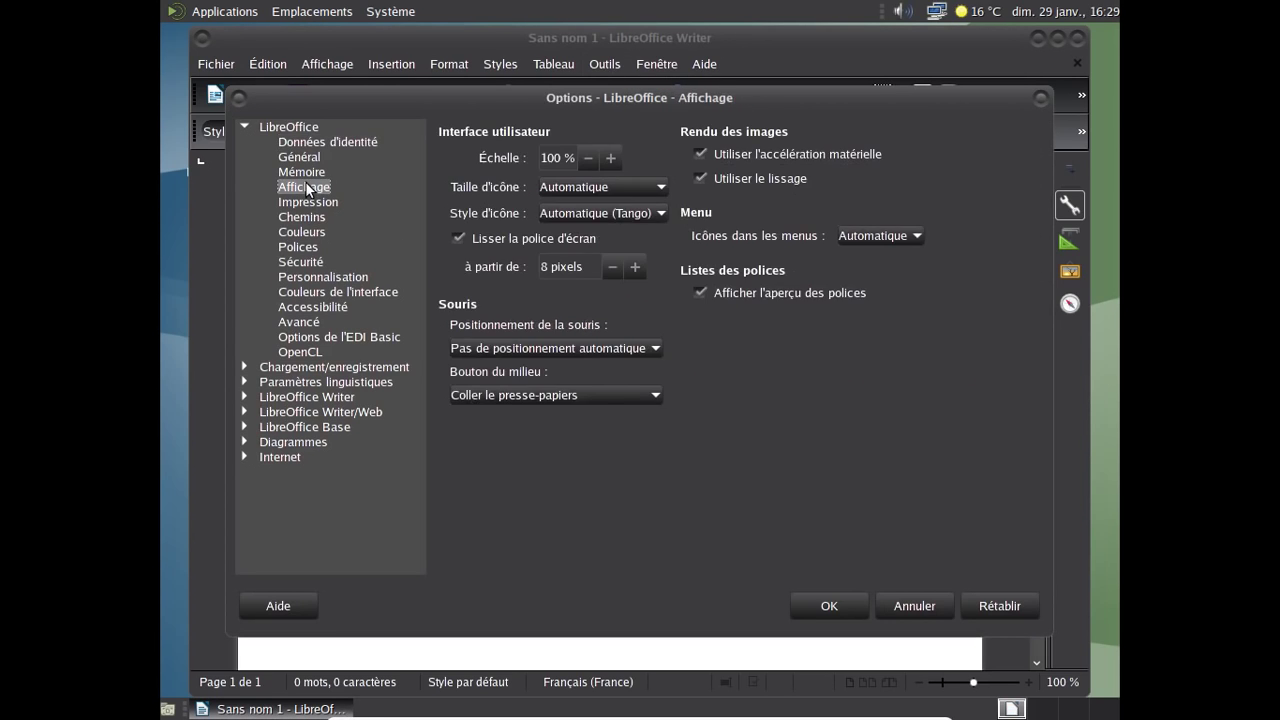
left_click(584, 211)
left_click(577, 258)
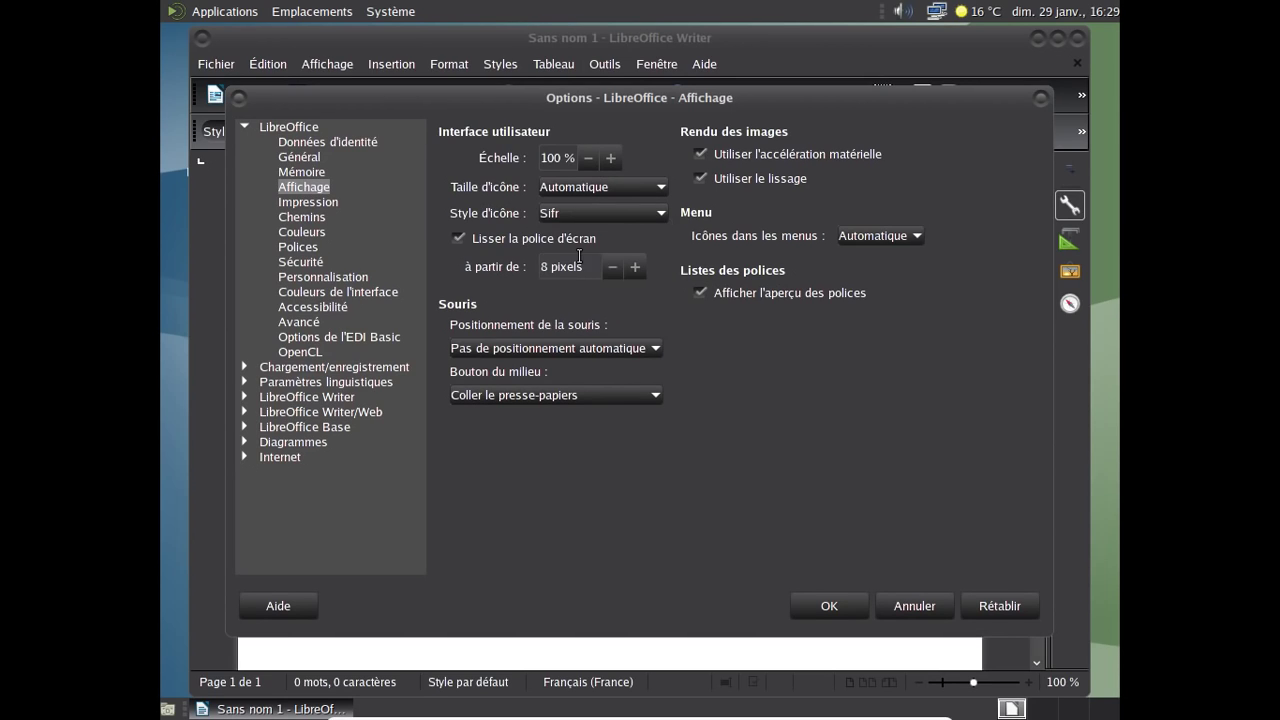
left_click(848, 608)
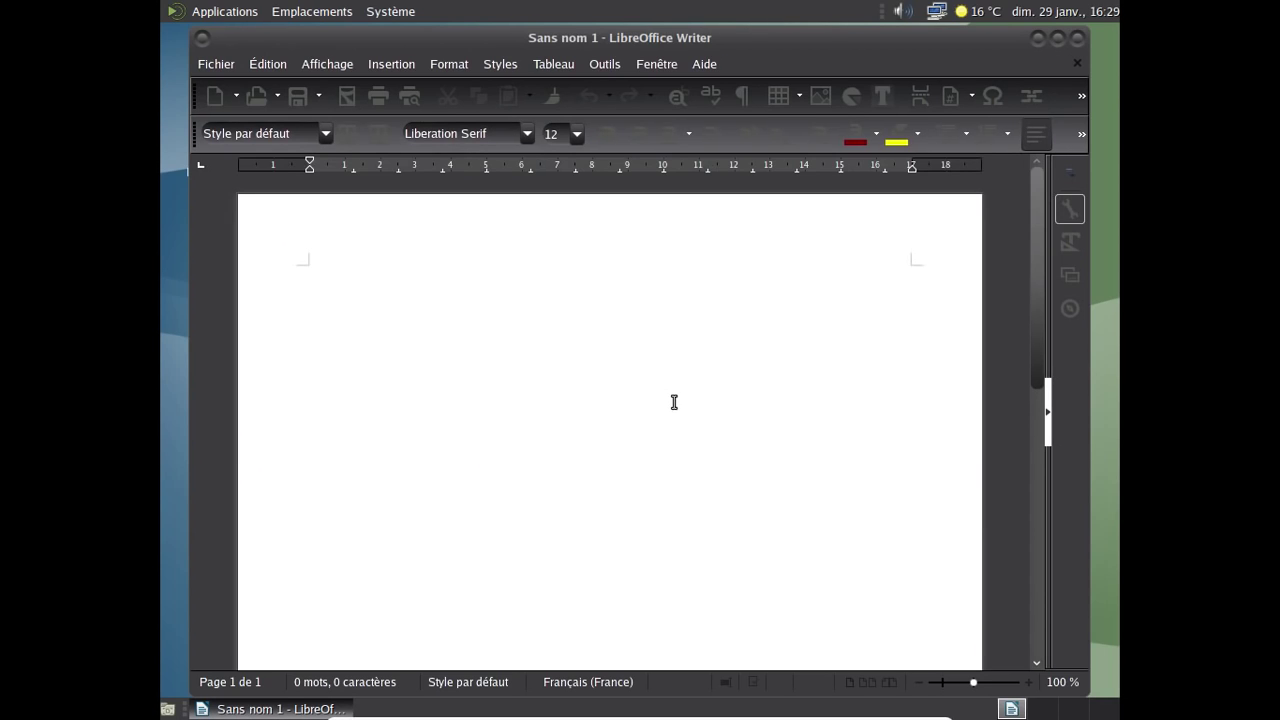
Reopen the LibreOffice display options, switch the icon style to Tango and apply it.
left_click(604, 66)
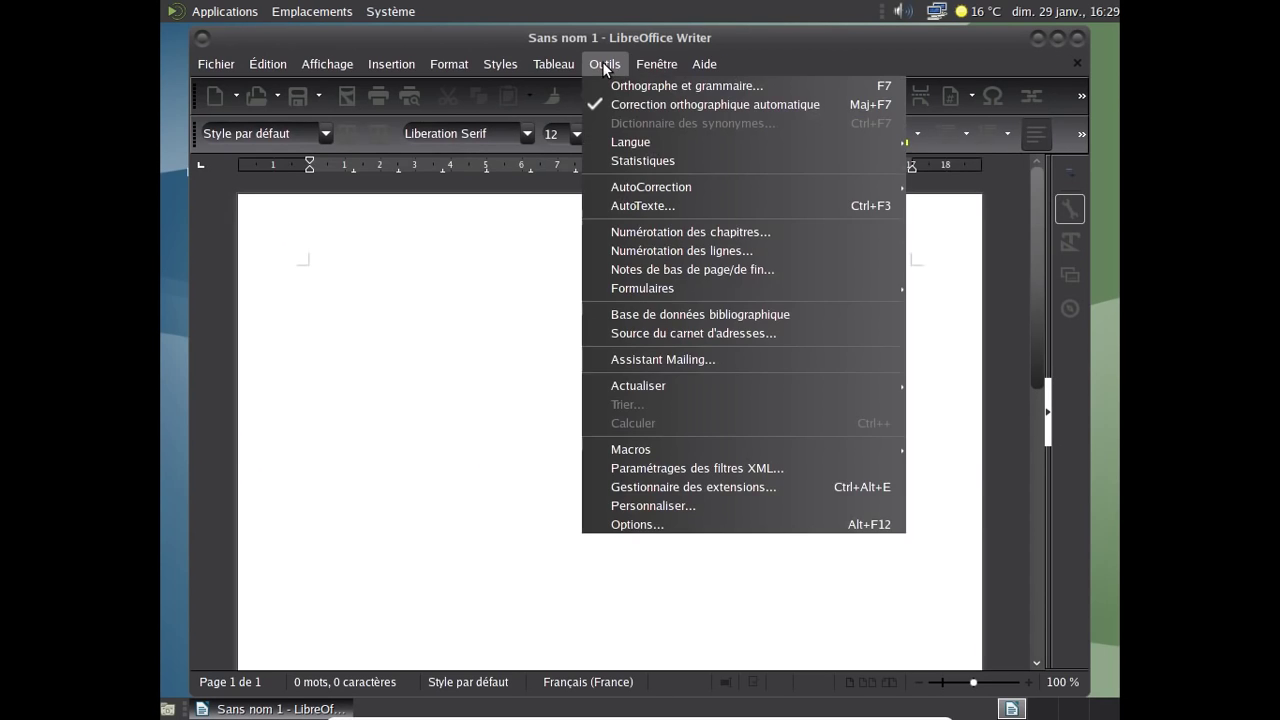
left_click(630, 526)
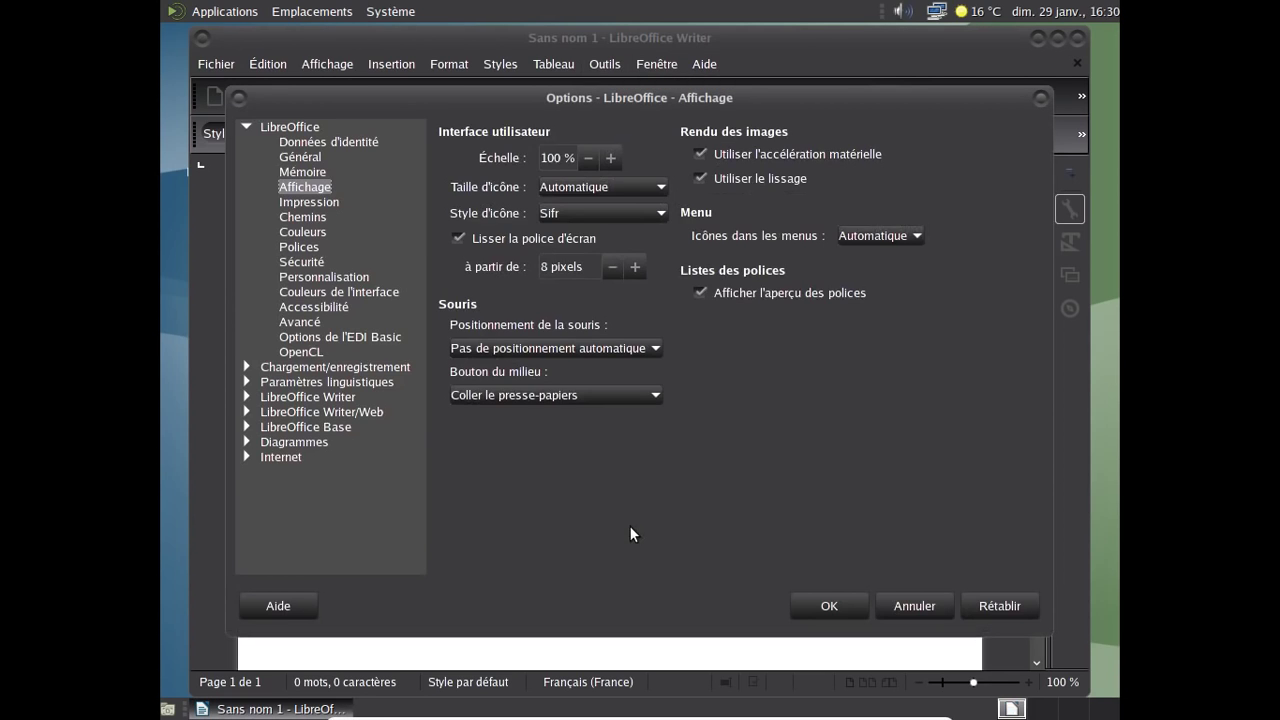
left_click(583, 215)
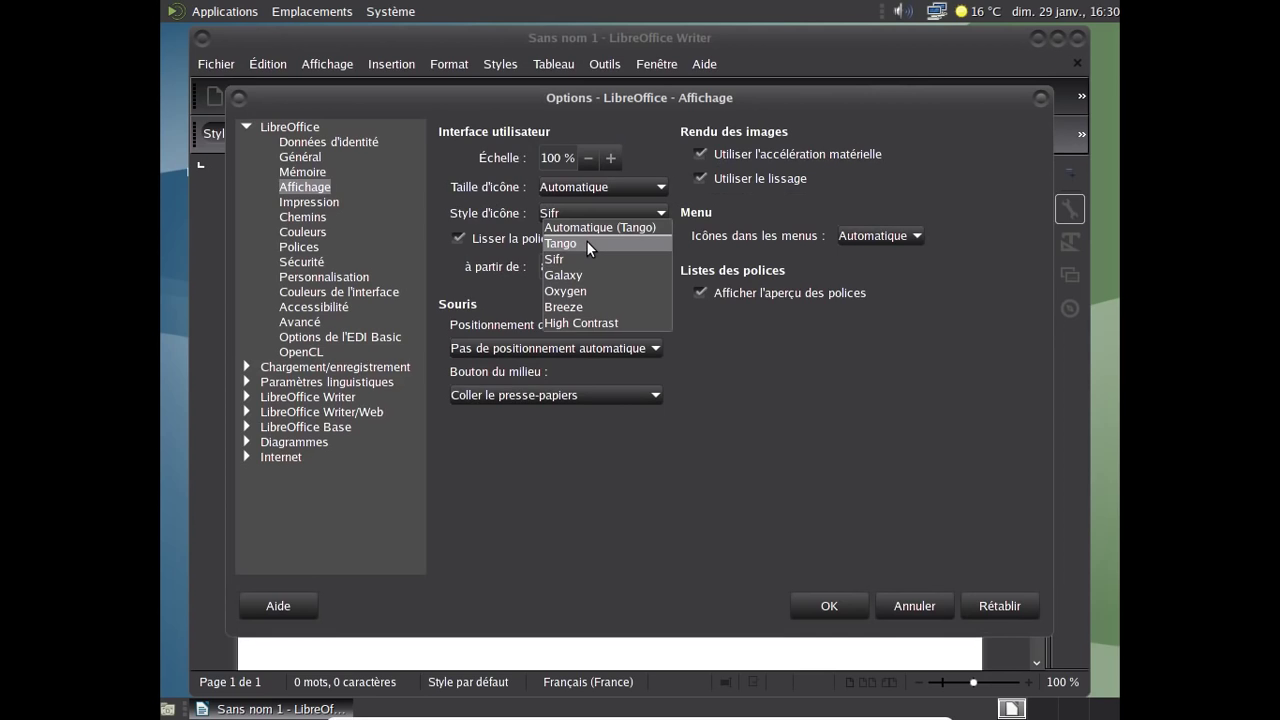
left_click(586, 243)
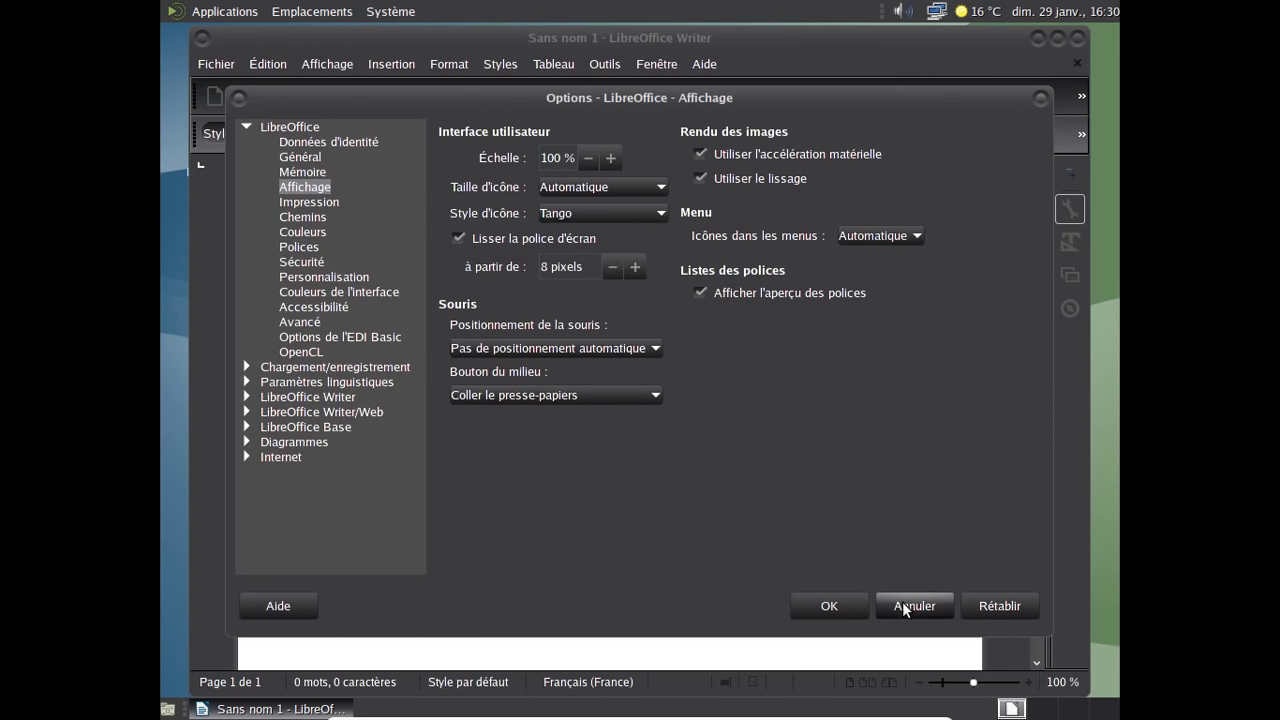
left_click(829, 605)
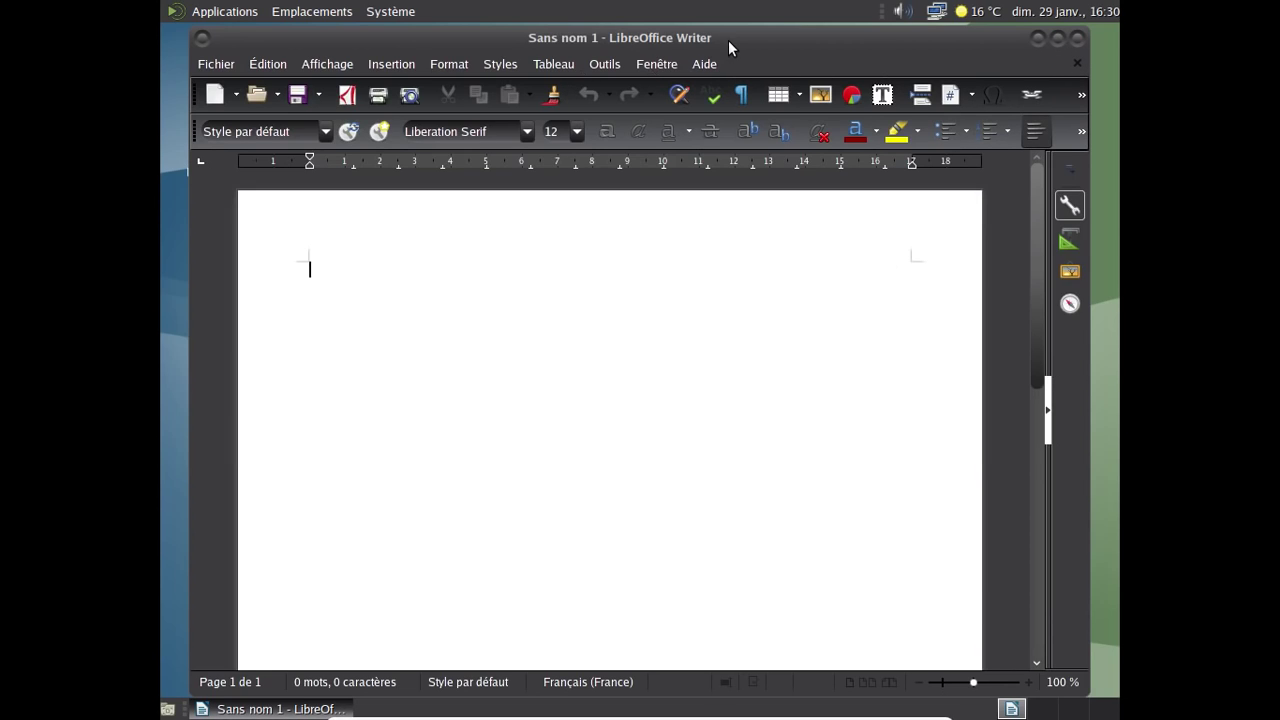
View the version information in the About LibreOffice window, dismiss it and close Writer.
left_click(708, 64)
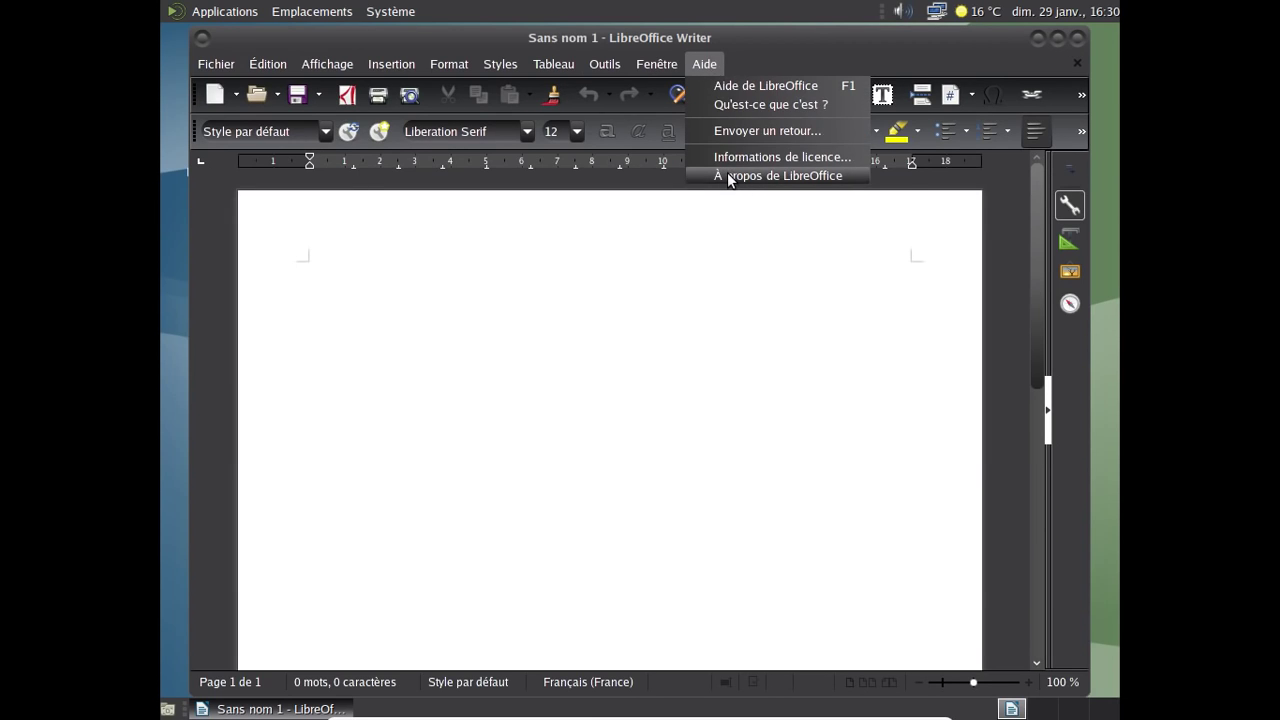
left_click(727, 175)
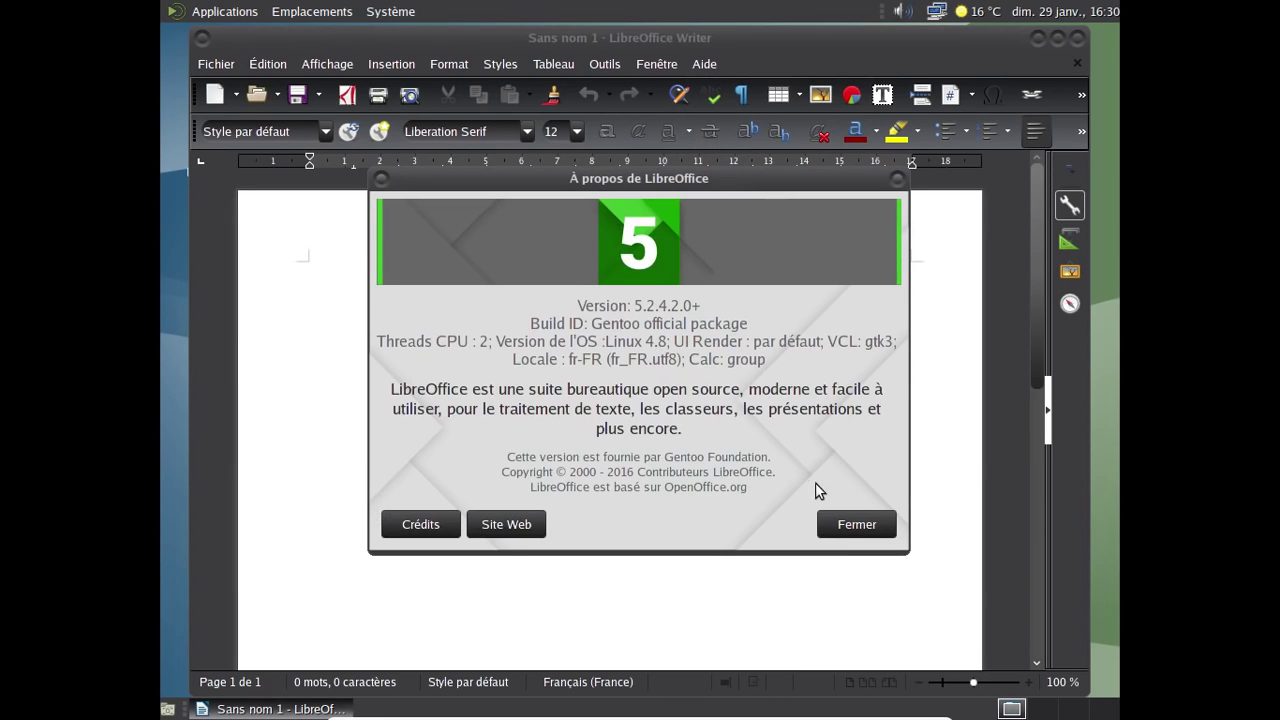
left_click(852, 524)
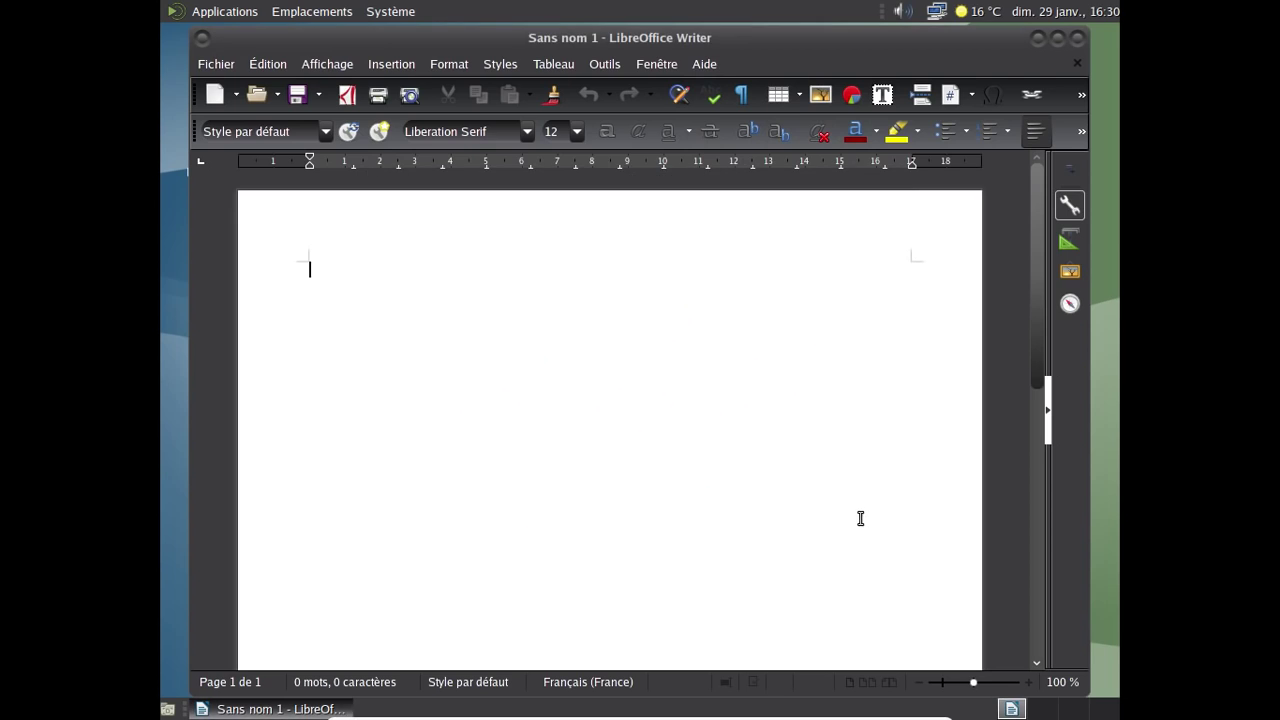
left_click(1077, 40)
Launch the MATE terminal from the system tools and enlarge its text by two zoom levels.
left_click(229, 11)
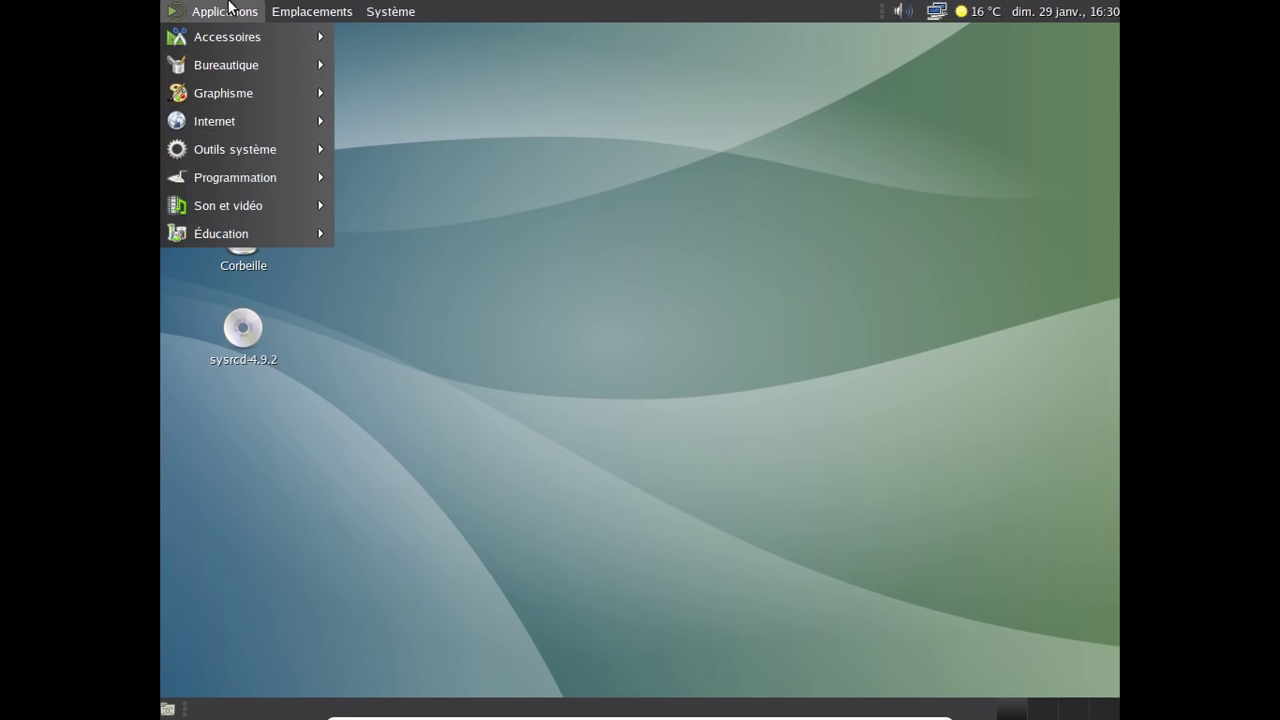
mouse_move(223, 120)
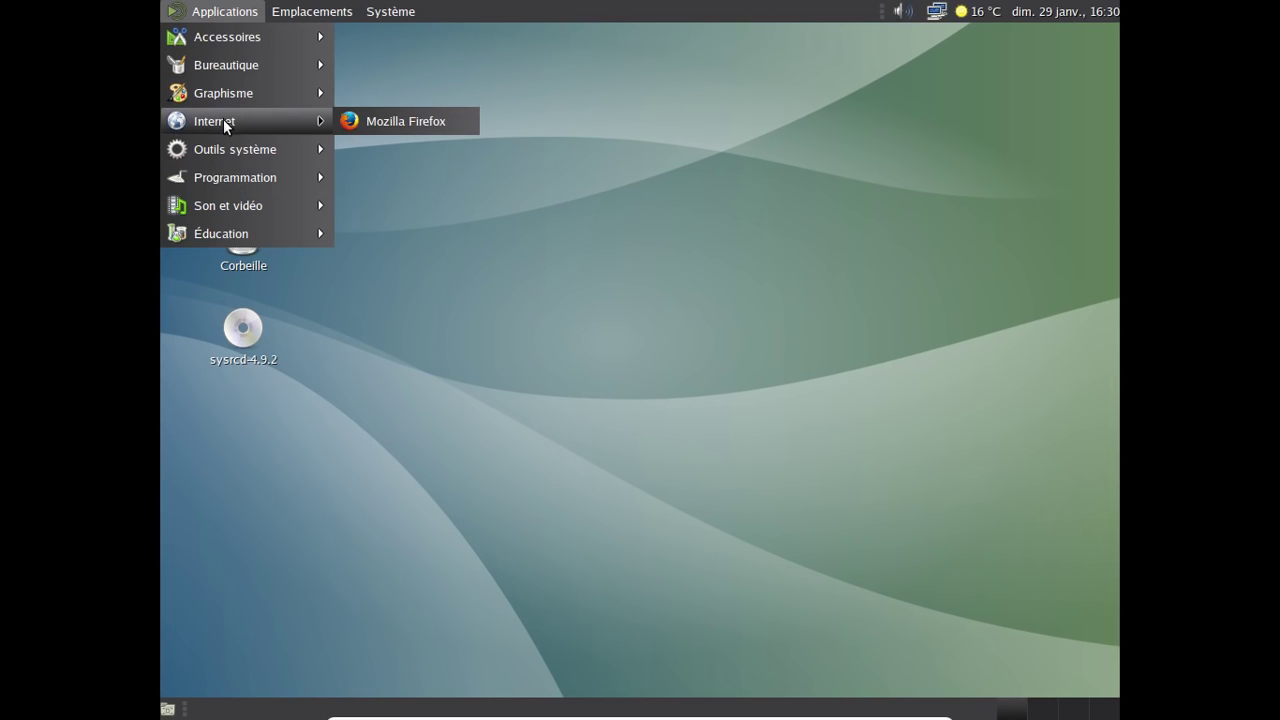
mouse_move(216, 207)
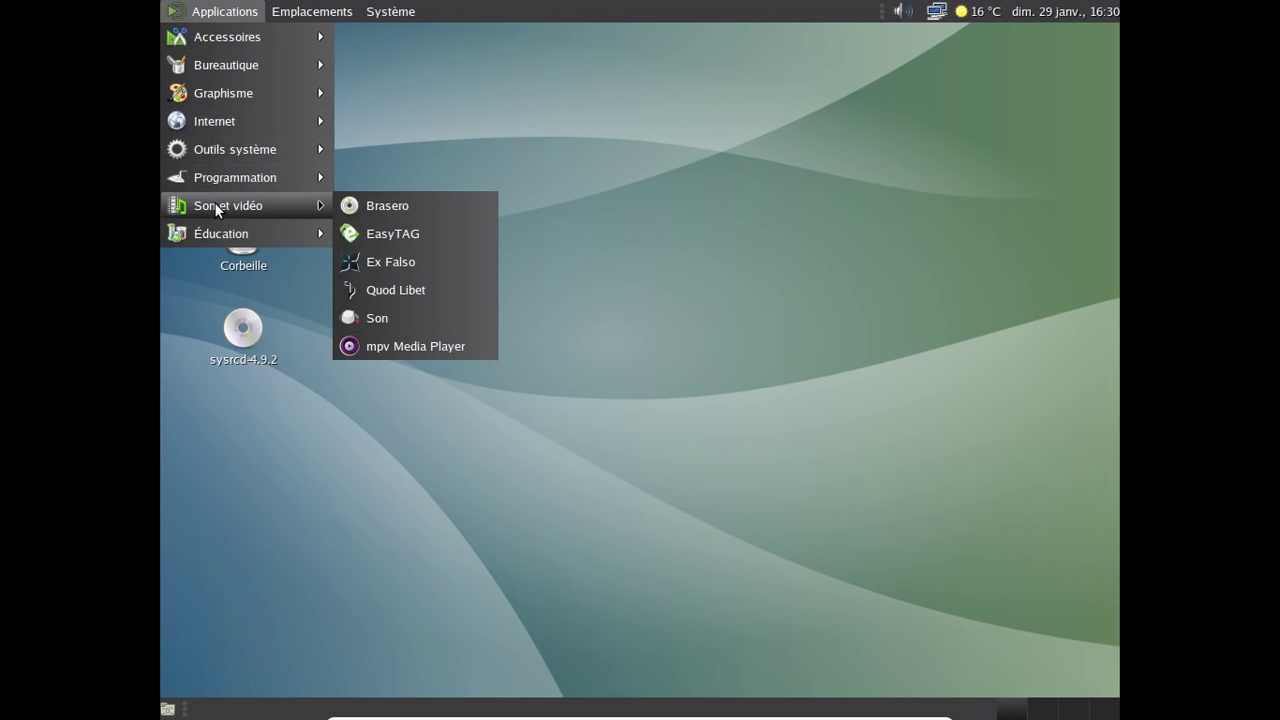
mouse_move(217, 152)
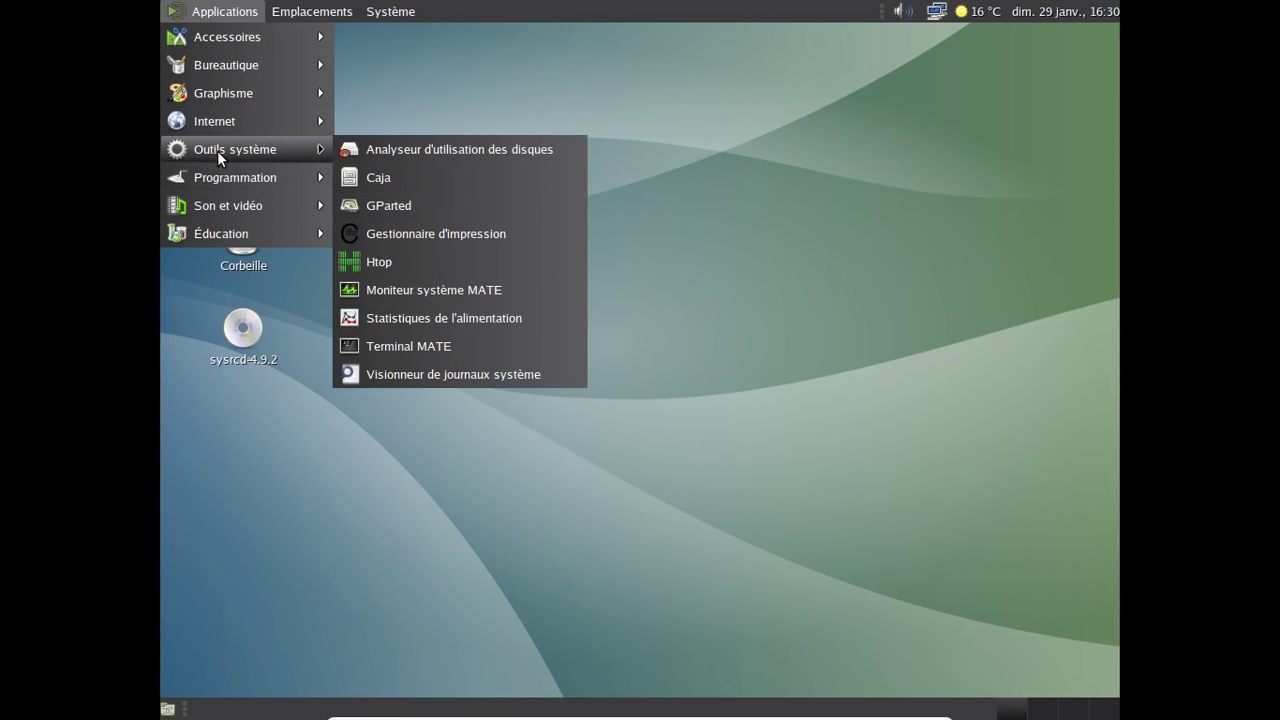
left_click(475, 345)
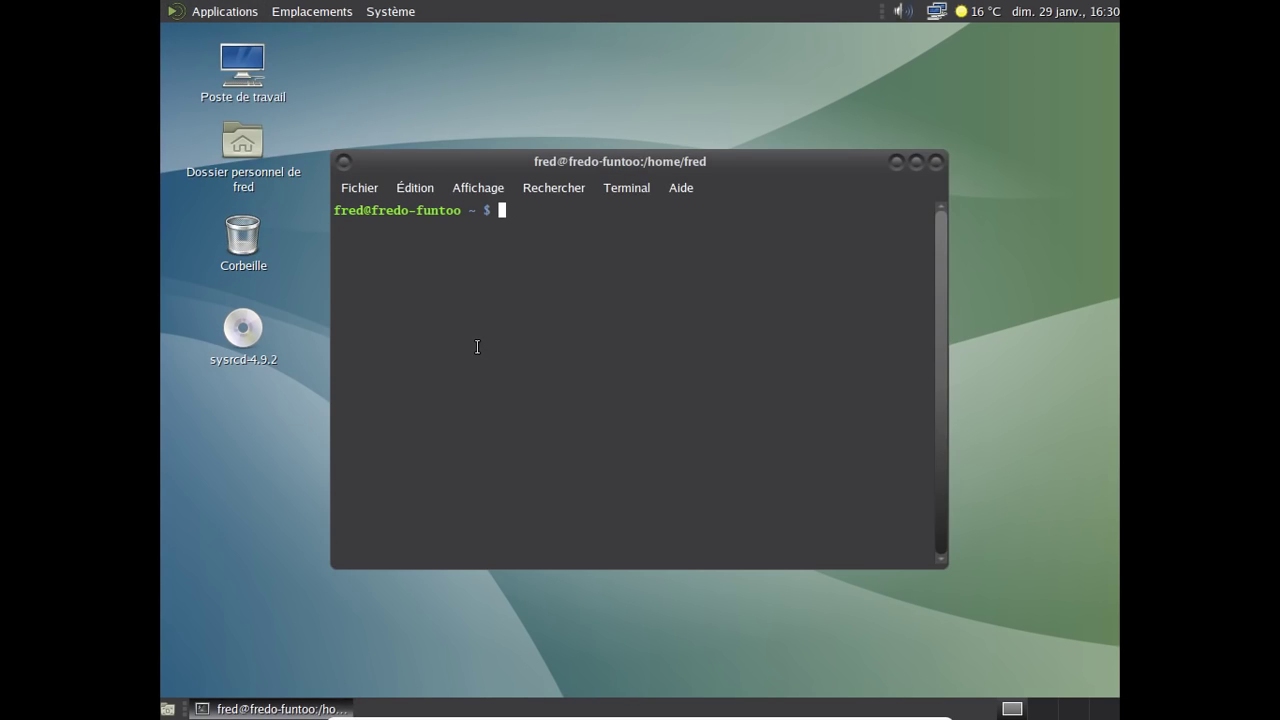
key("ctrl+plus")
key("ctrl+plus")
Search the package database with "eix gimp" and review the results from the beginning.
type("e")
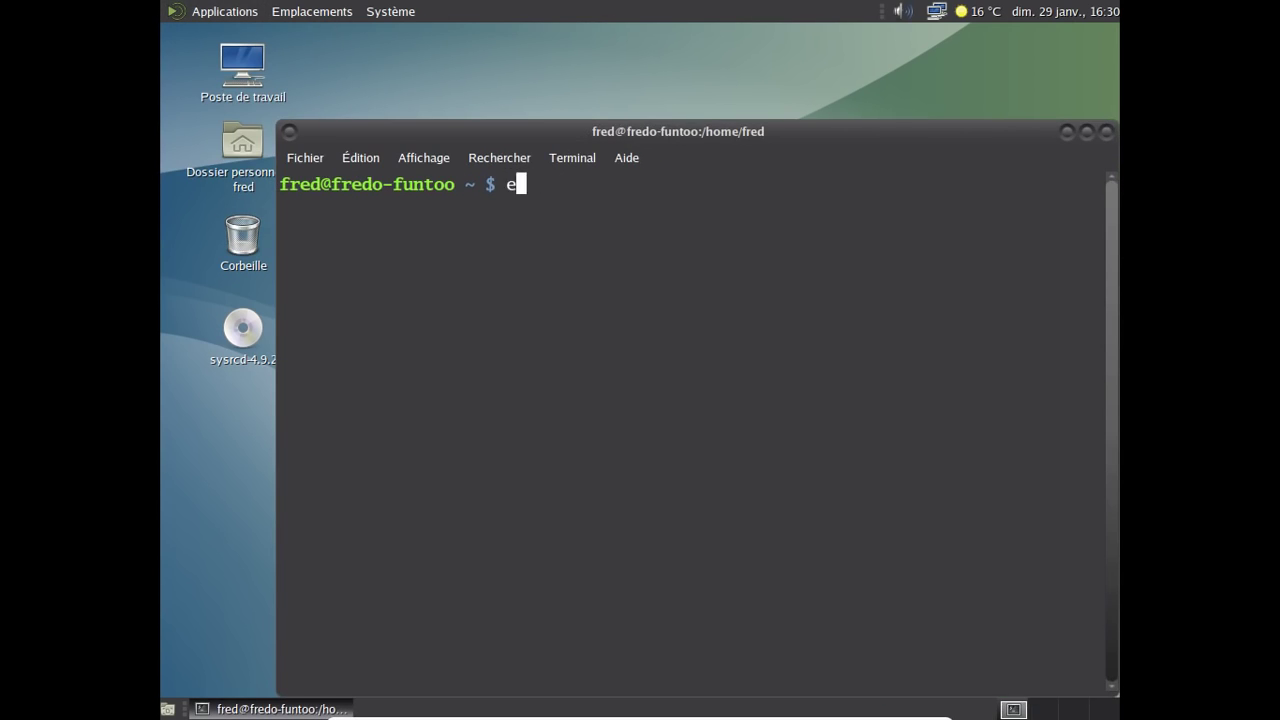
type("ix gimp")
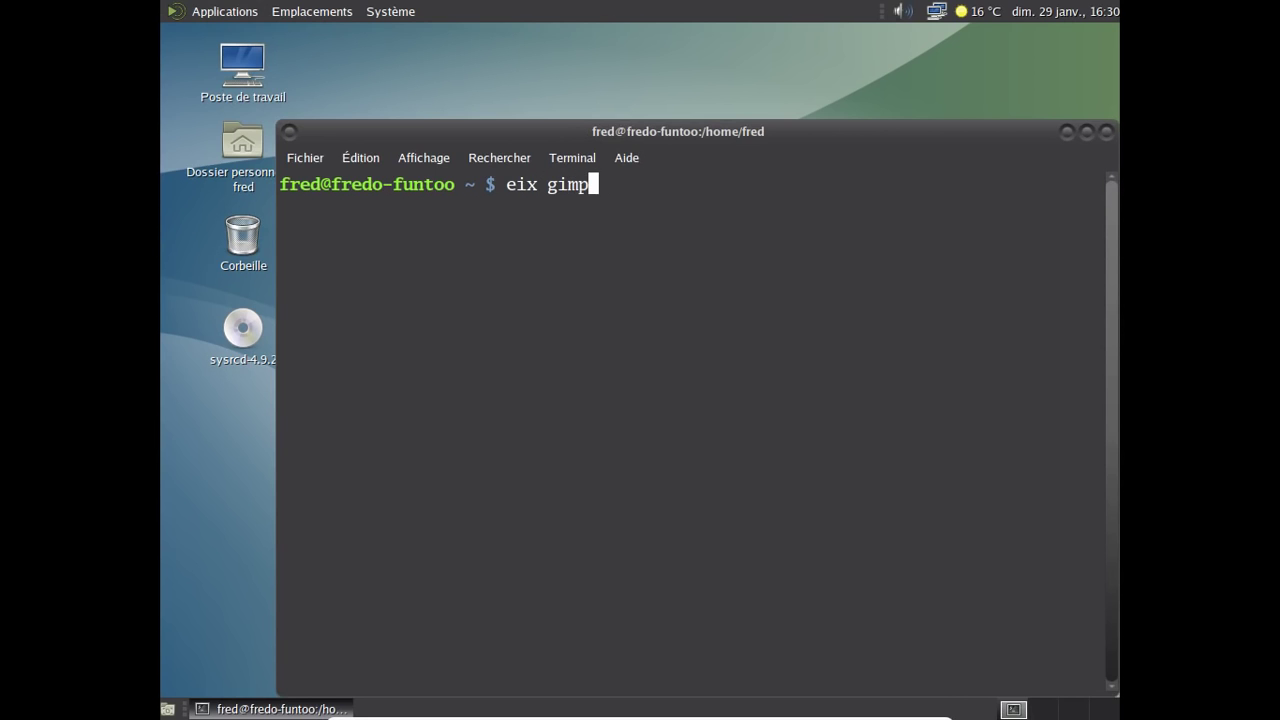
key("Return")
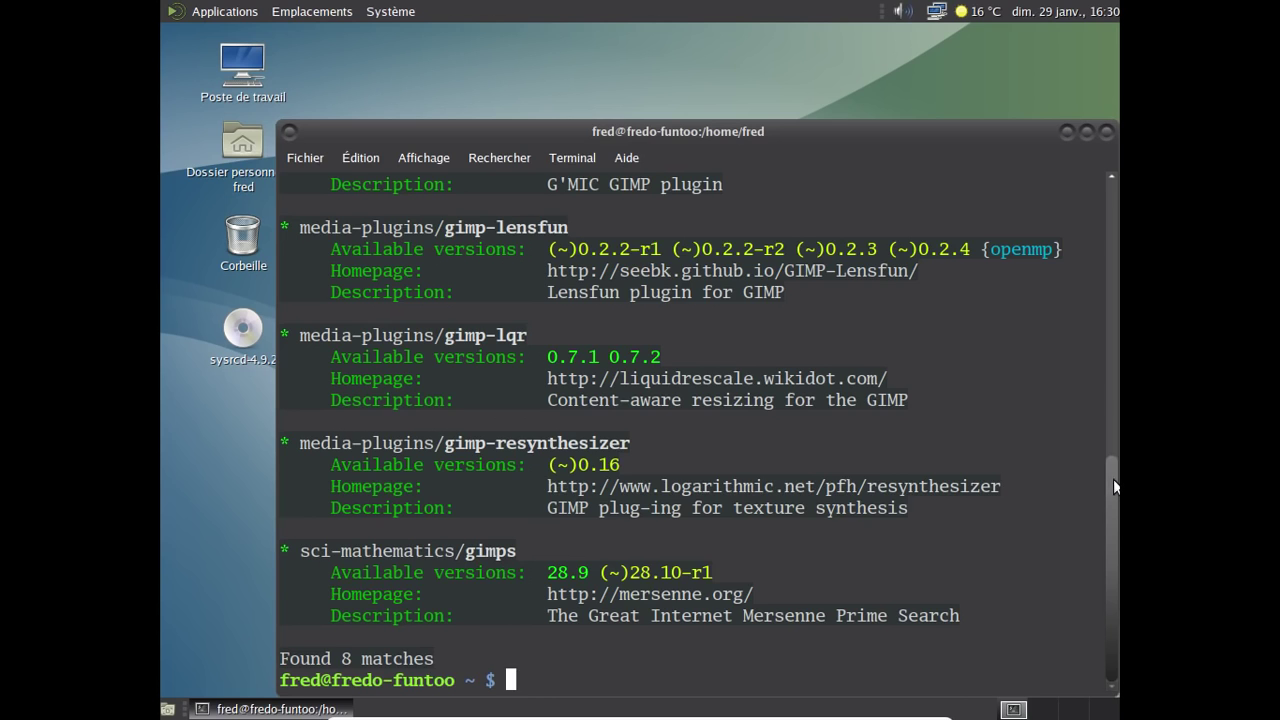
left_click_drag(1113, 479, 1094, 204)
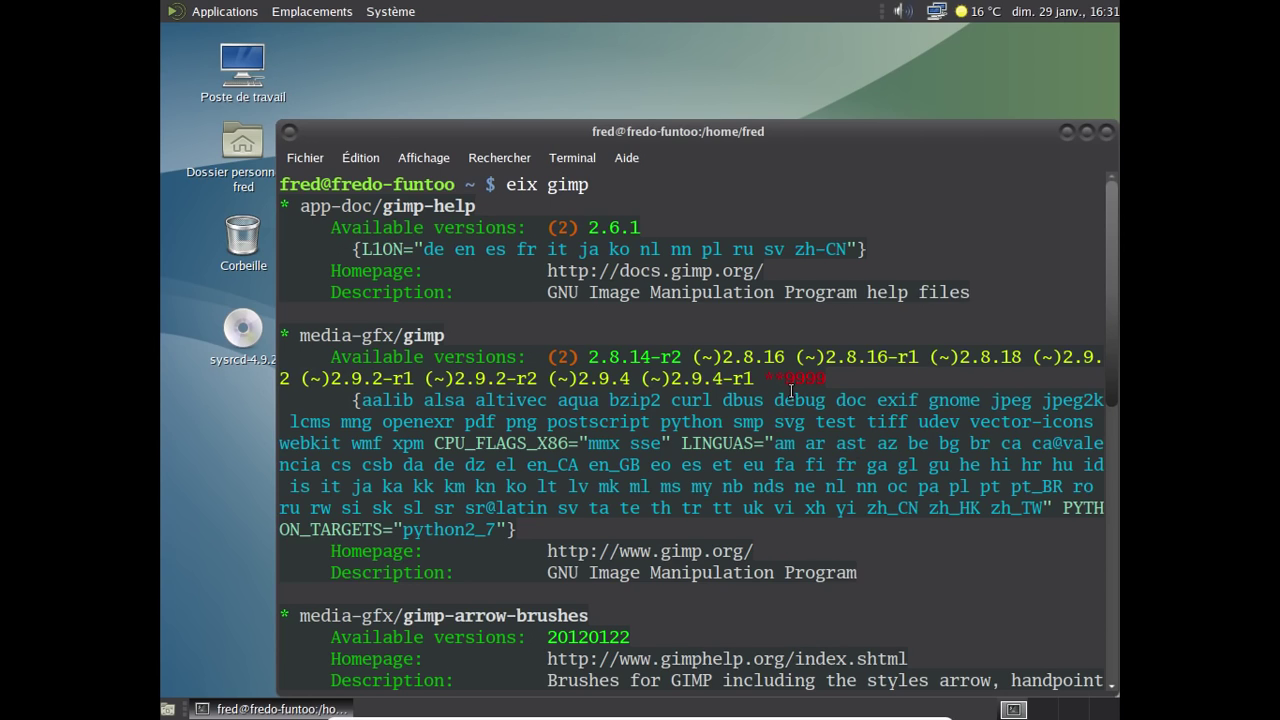
Simulate the GIMP installation by running "emerge -p gimp".
type("q")
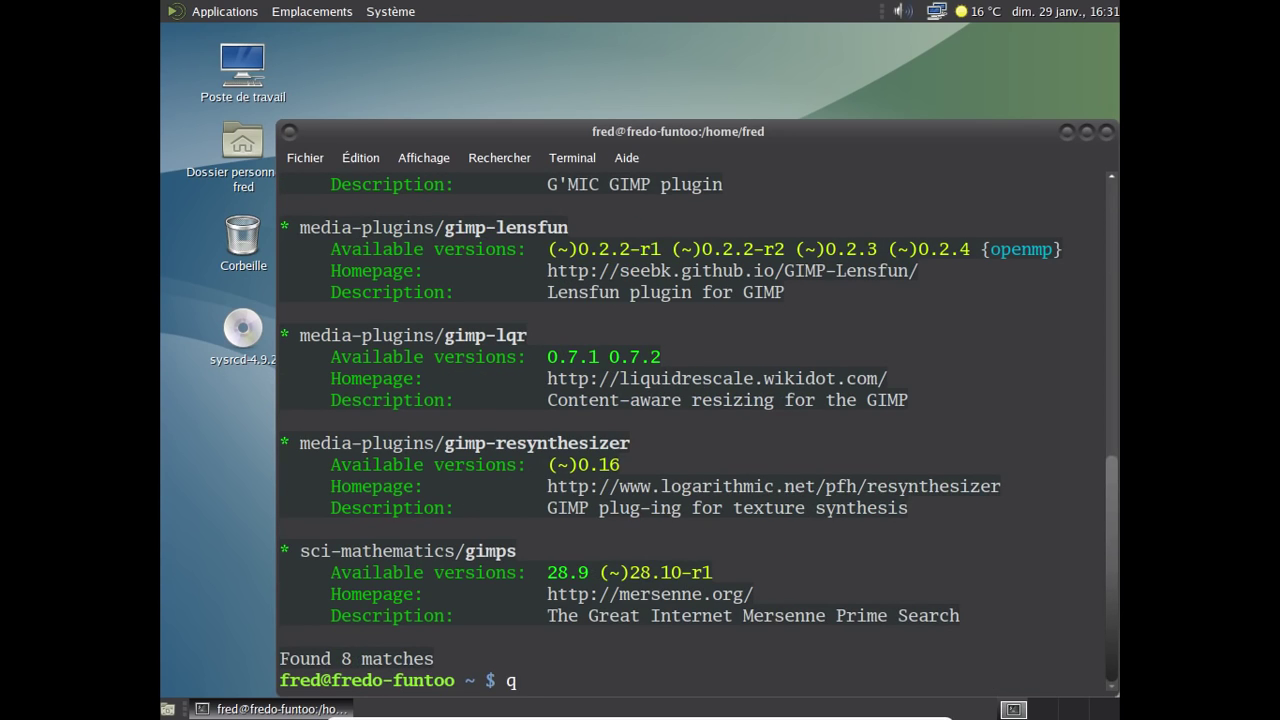
key("BackSpace")
type("emerge -p")
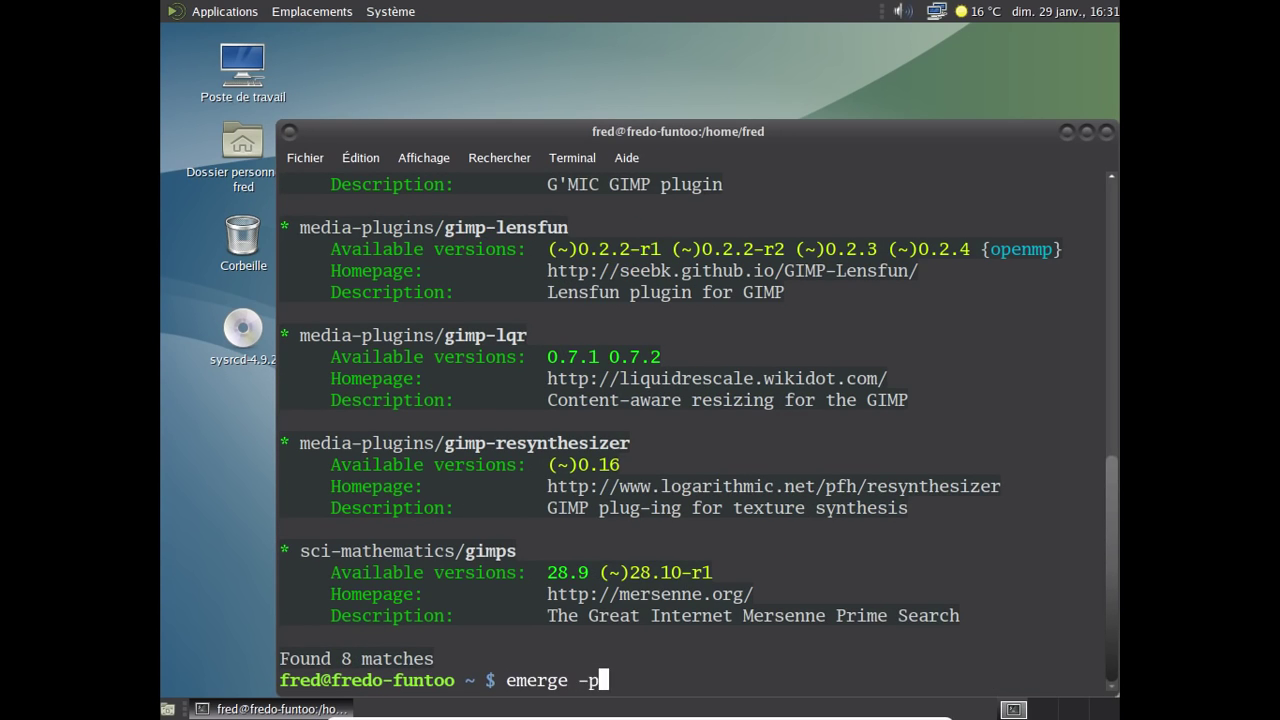
type(" gimp")
key("Return")
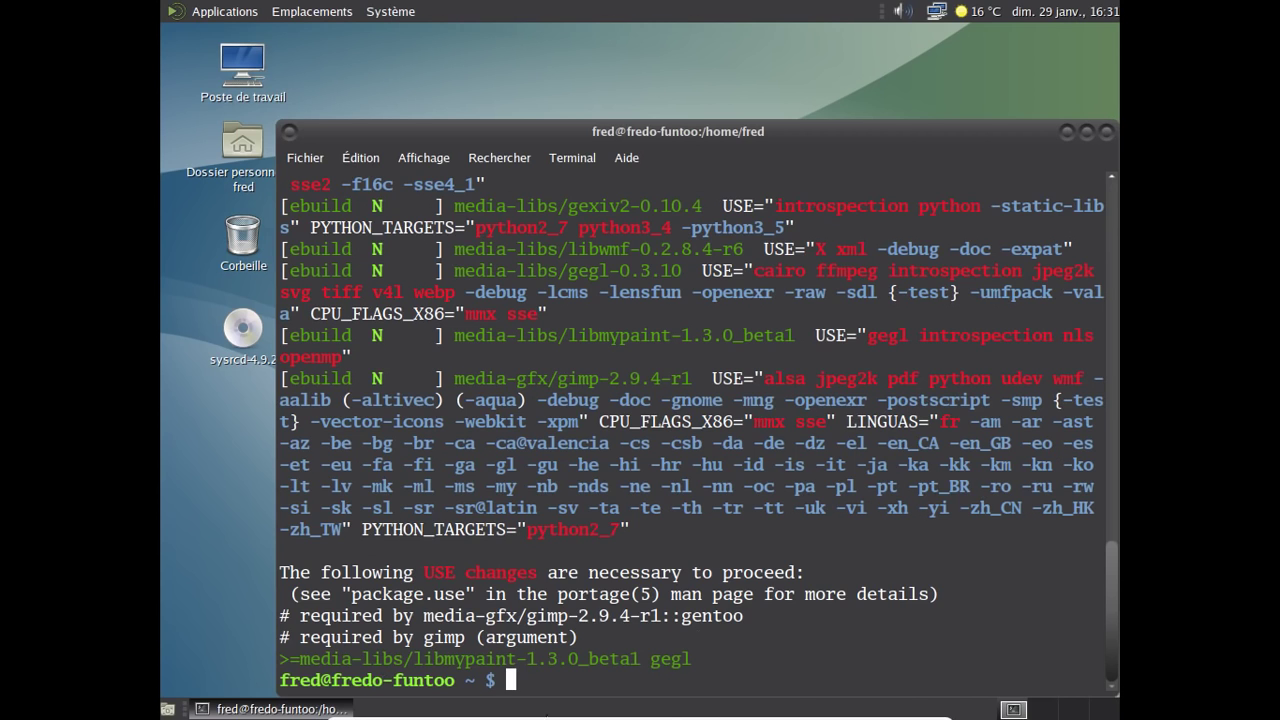
Review the packages proposed for GIMP, highlight the entry "gimp-2.9.4-r1", and close the terminal with "exit".
scroll(668, 450, "up", 3)
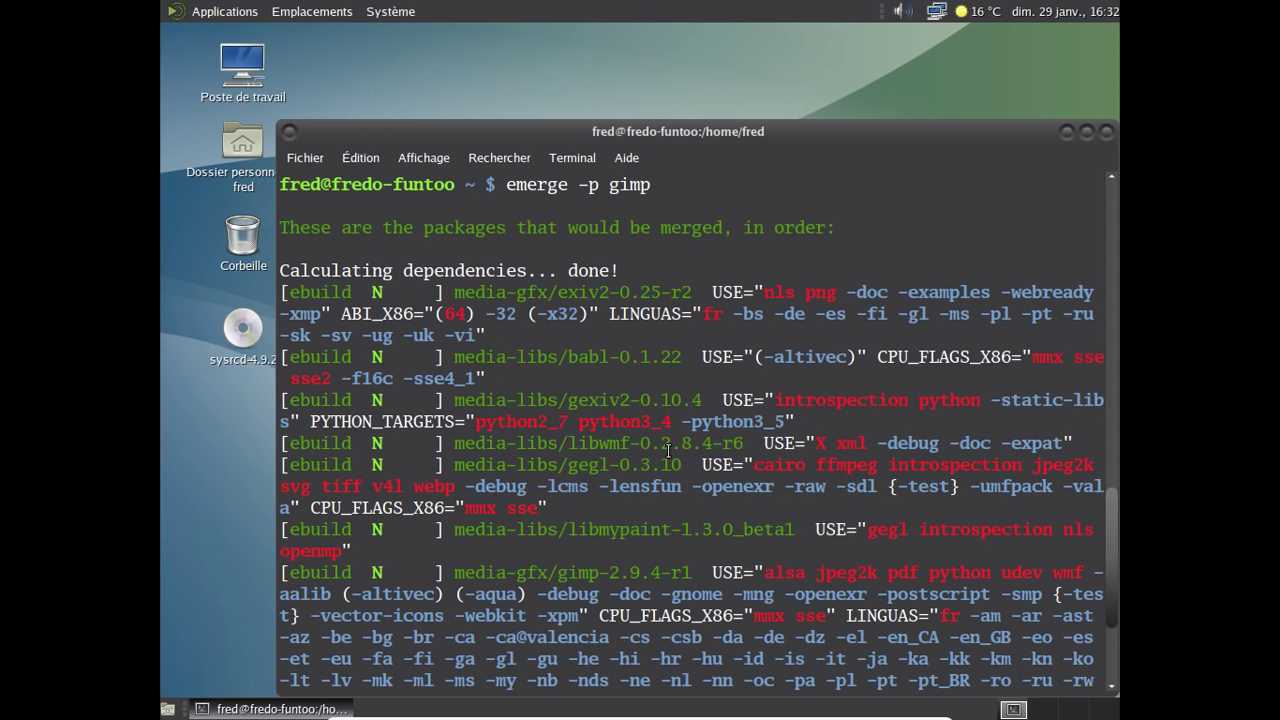
scroll(668, 450, "down", 3)
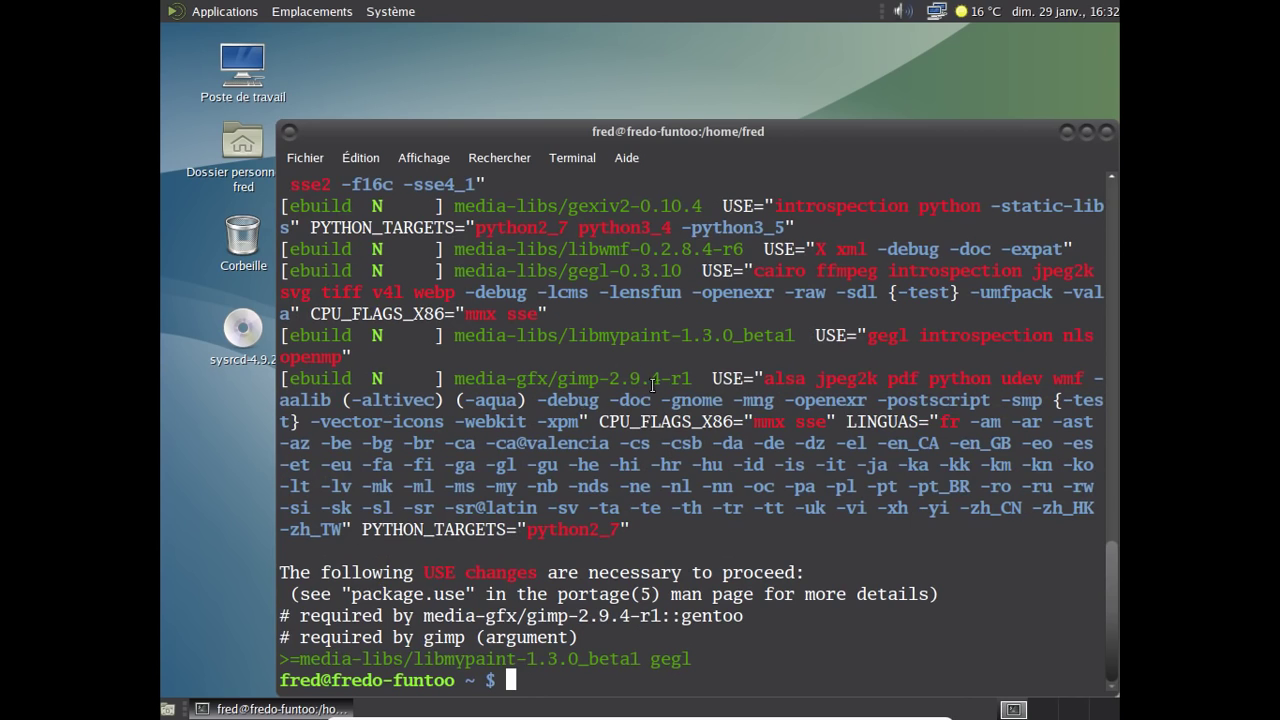
left_click_drag(692, 380, 557, 381)
left_click(818, 547)
type("exit")
key("Return")
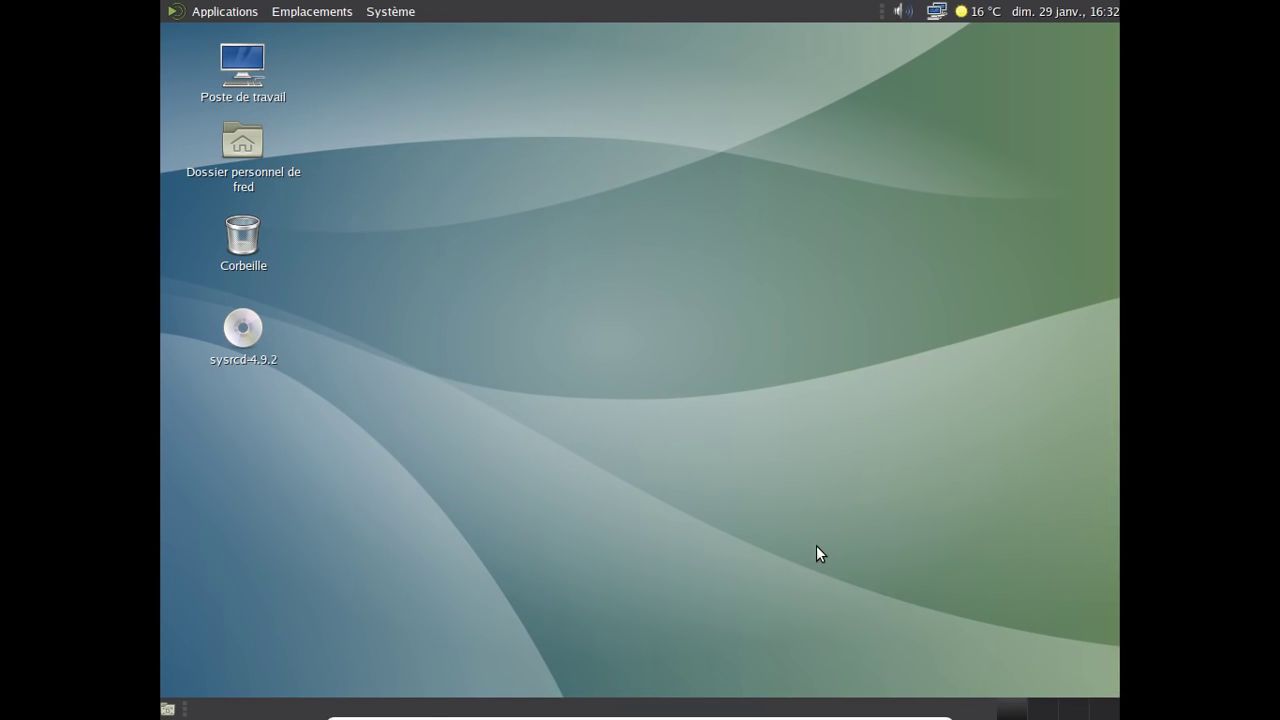
Launch the Quod Libet music player from the sound and video applications.
left_click(238, 12)
mouse_move(261, 156)
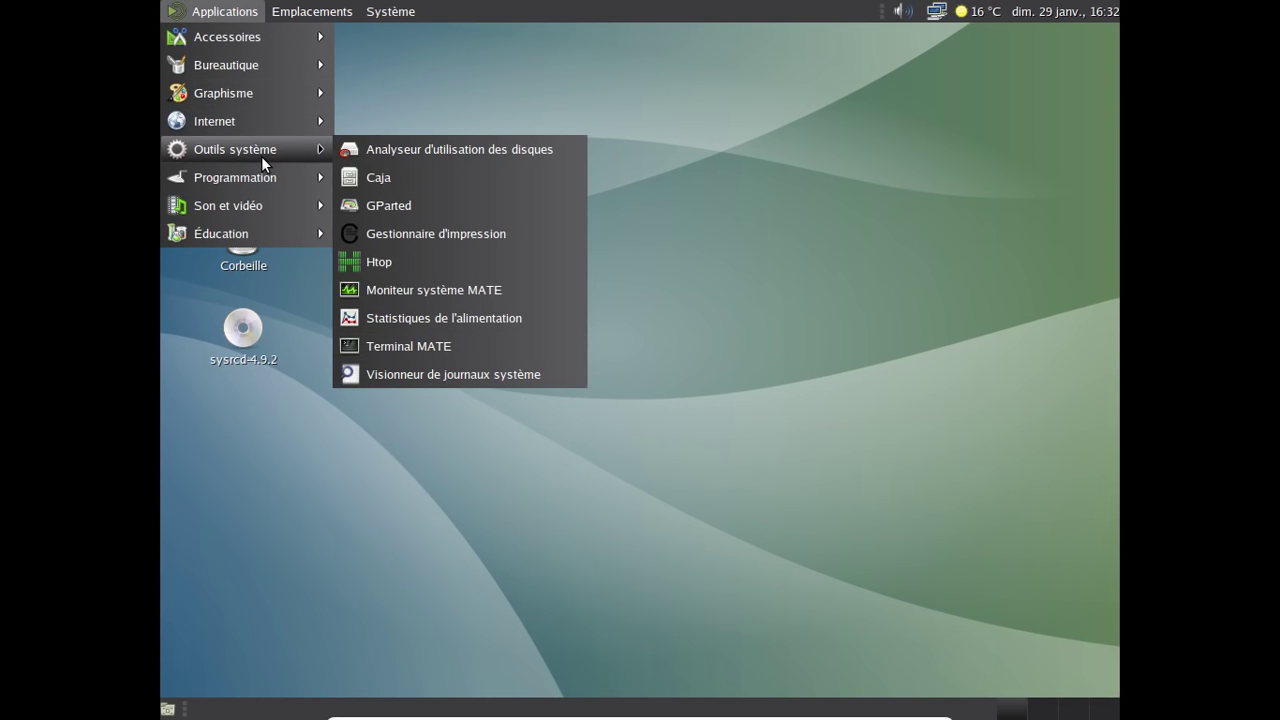
mouse_move(264, 204)
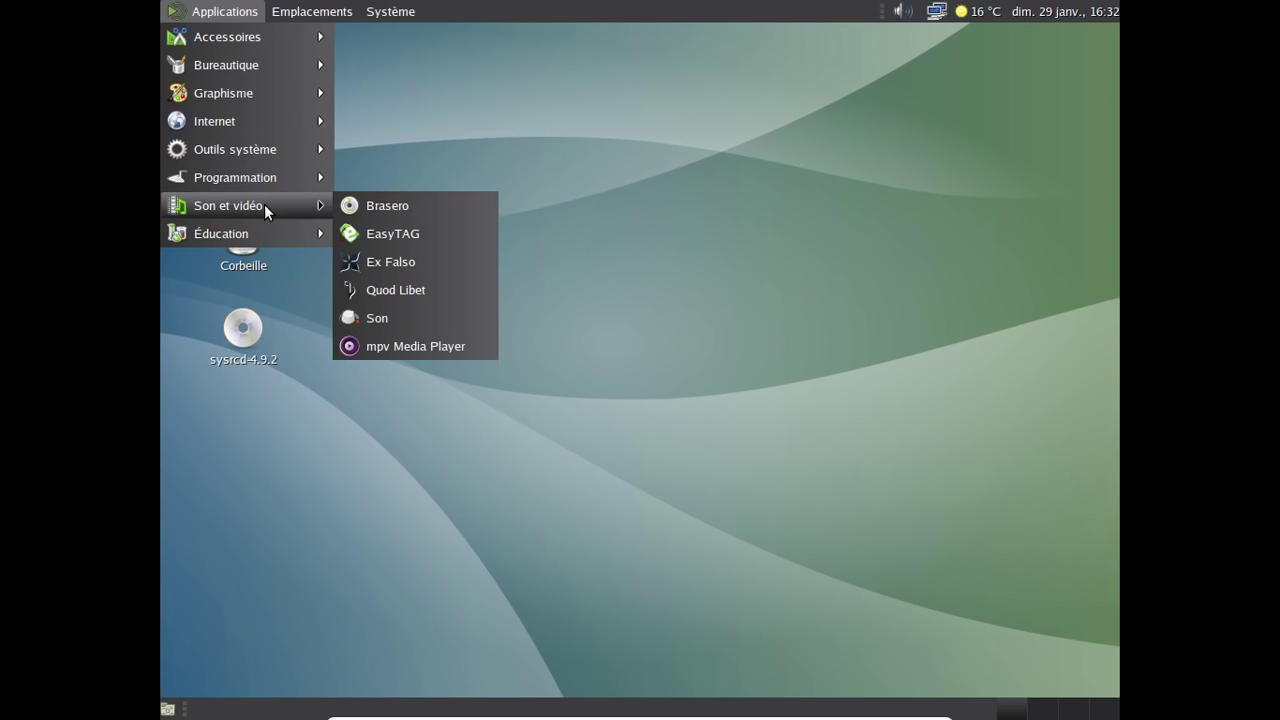
left_click(436, 288)
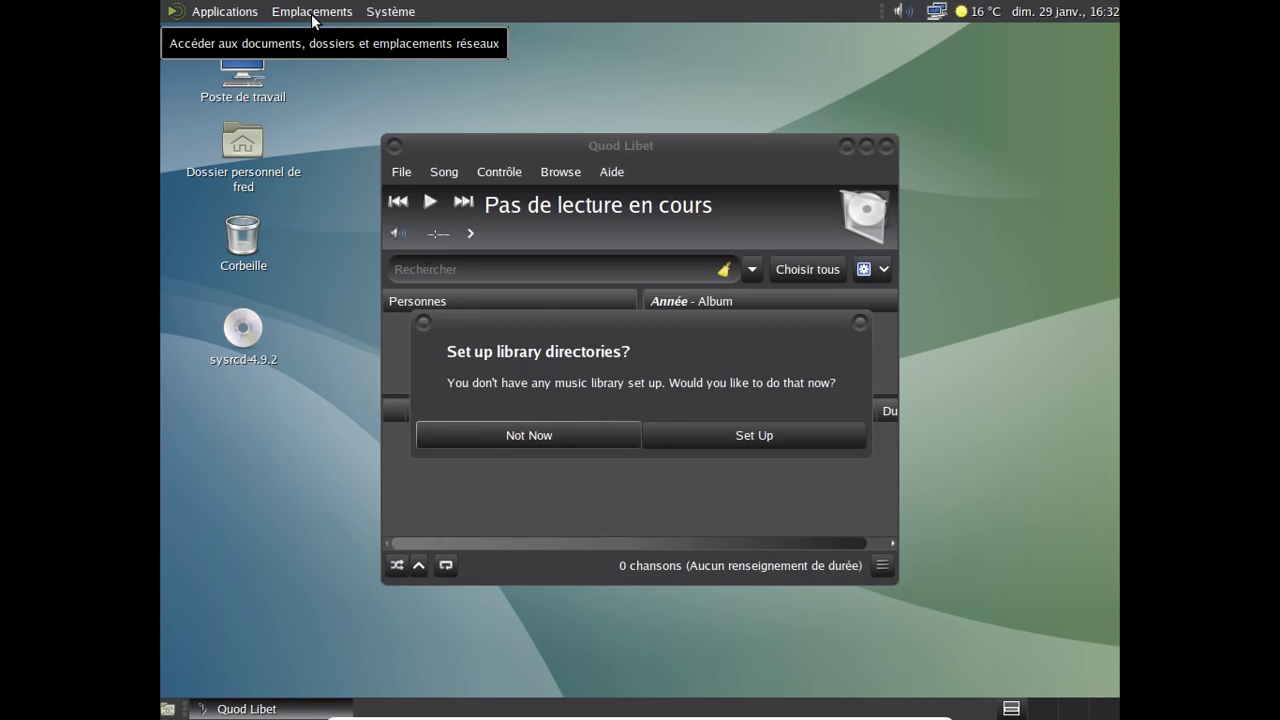
Add the Musique folder as a Quod Libet library directory, close the preferences and minimize the player.
left_click(734, 436)
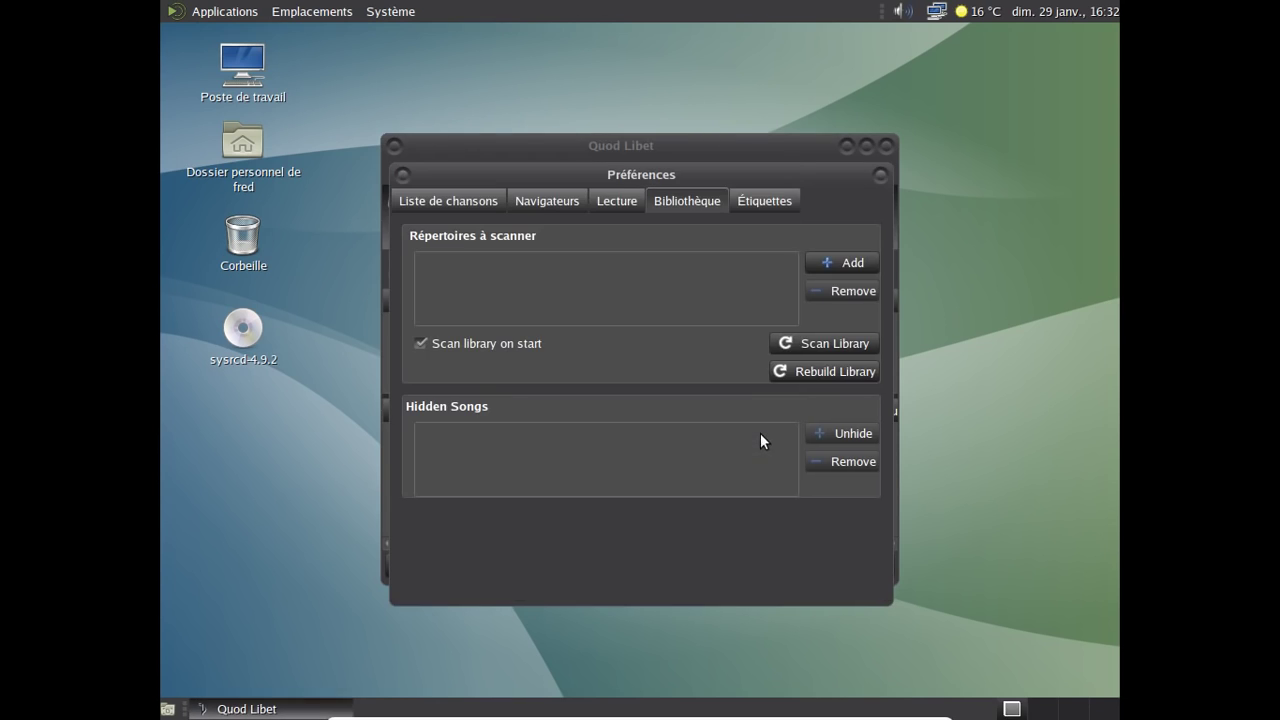
left_click(844, 262)
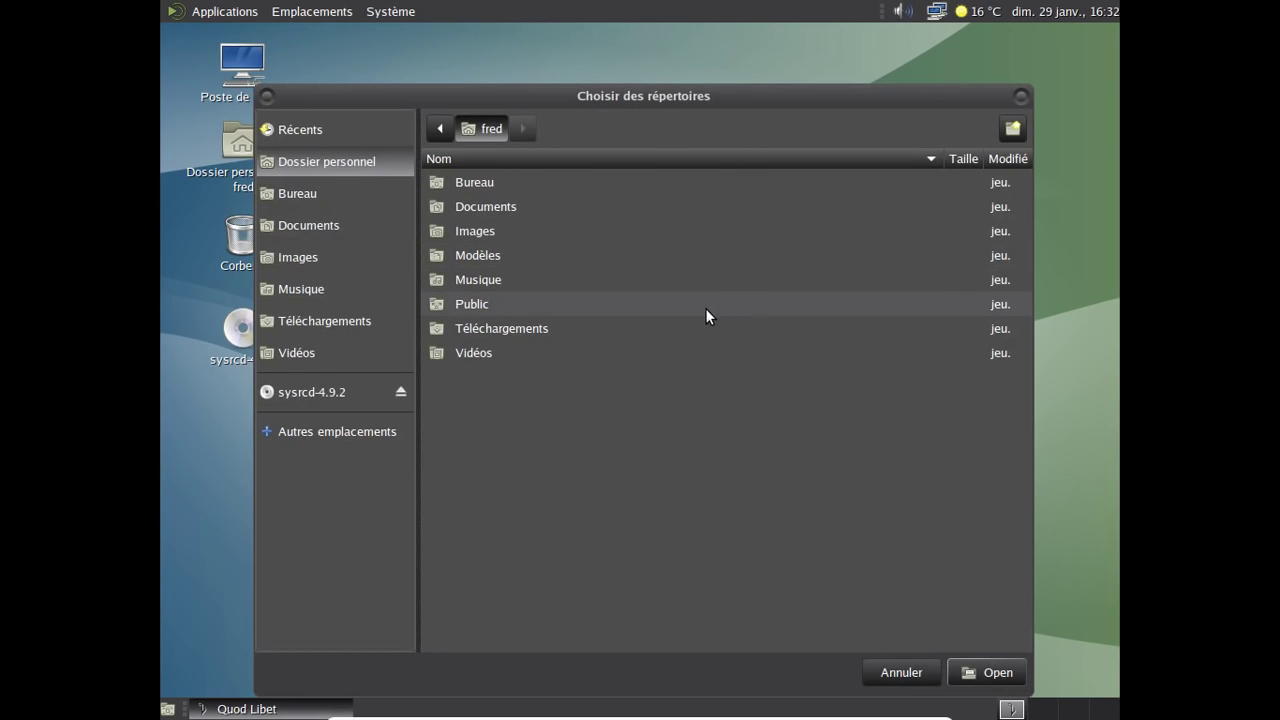
left_click(988, 672)
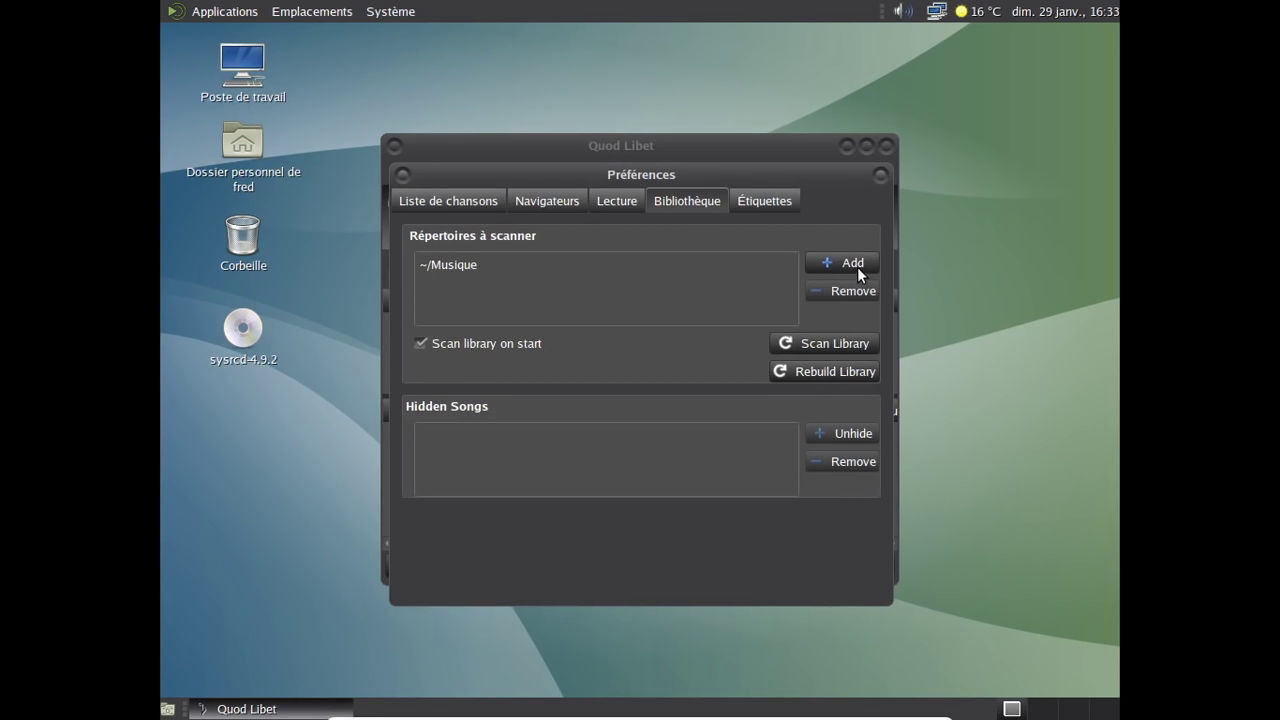
left_click(878, 176)
left_click(849, 148)
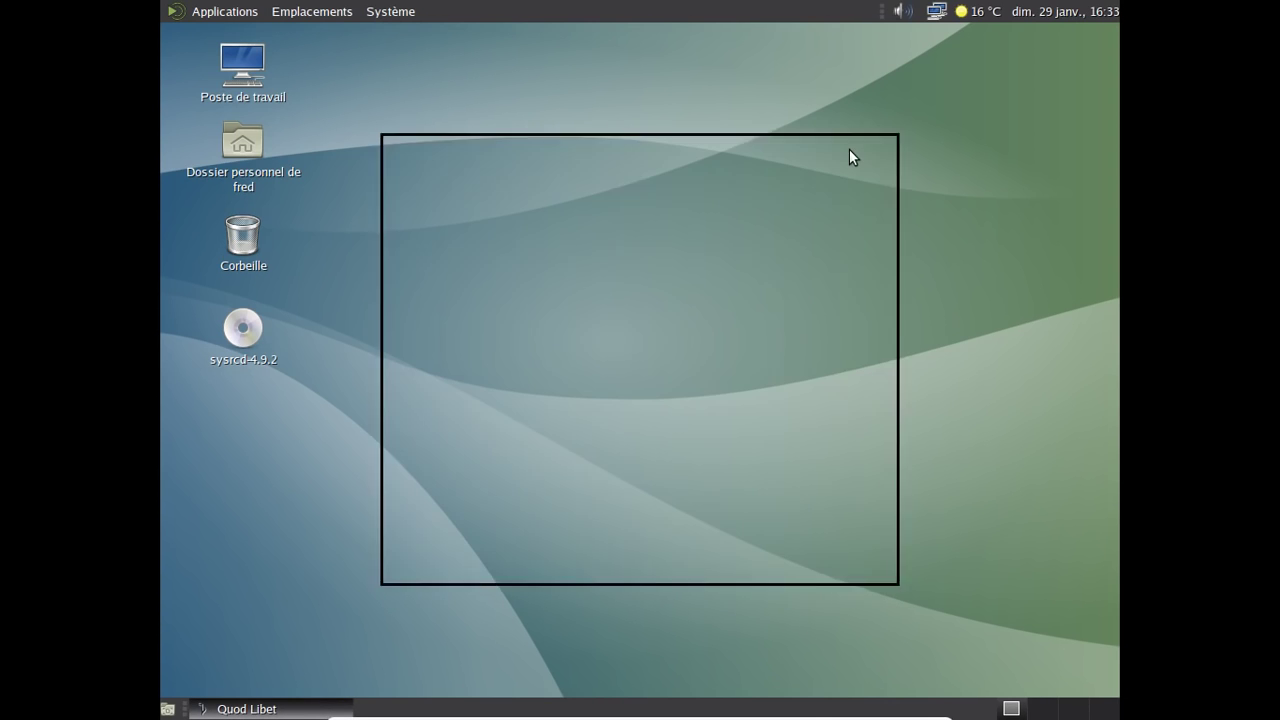
Launch Mozilla Firefox and open the website jamendo.com.
left_click(198, 12)
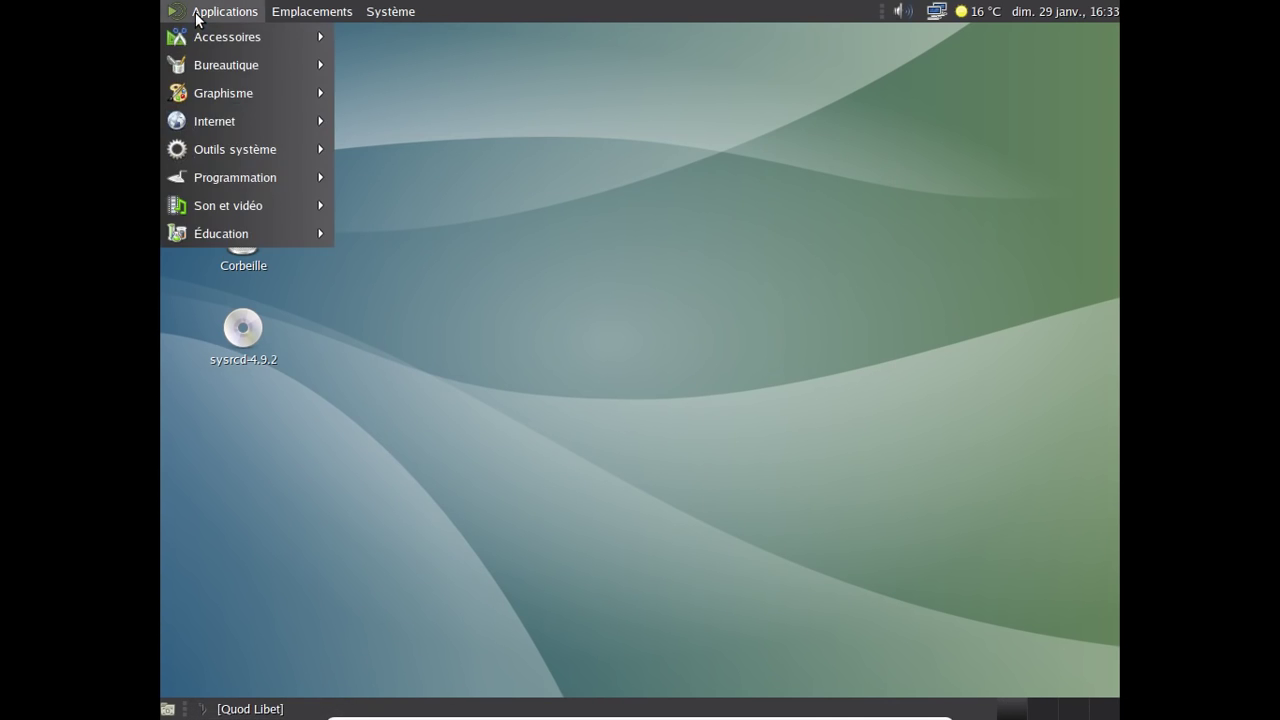
mouse_move(224, 128)
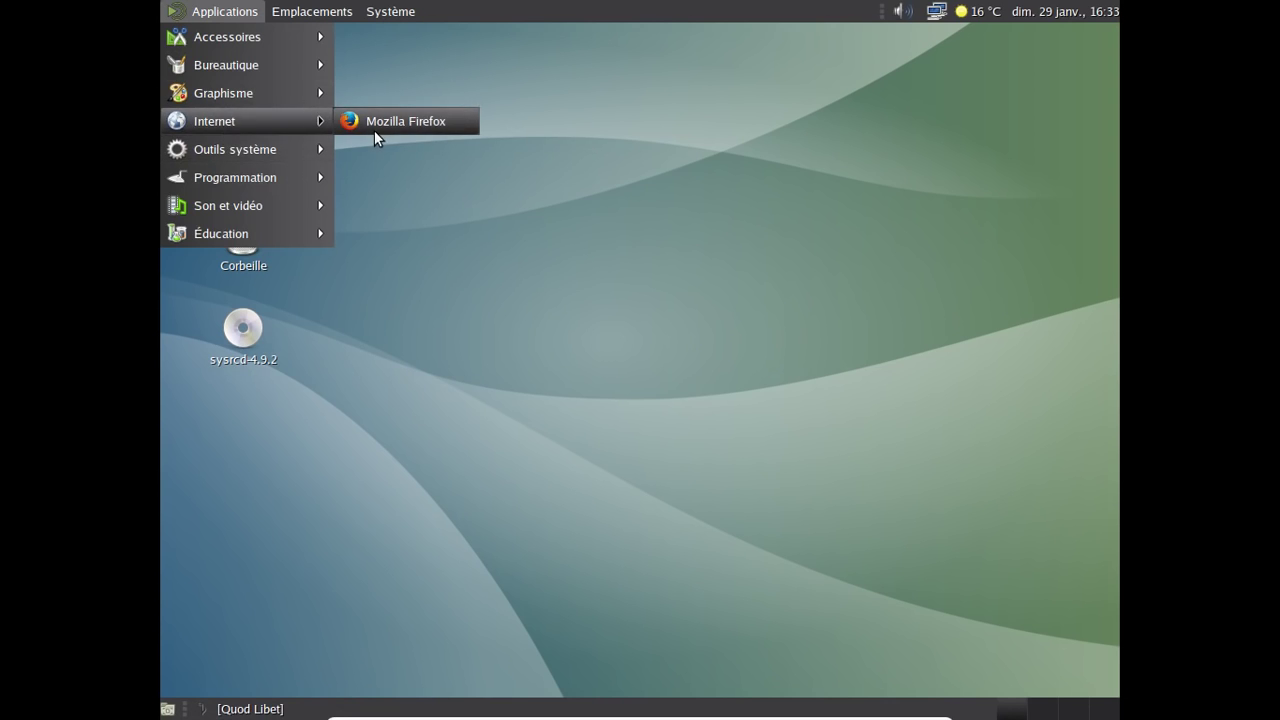
left_click(372, 126)
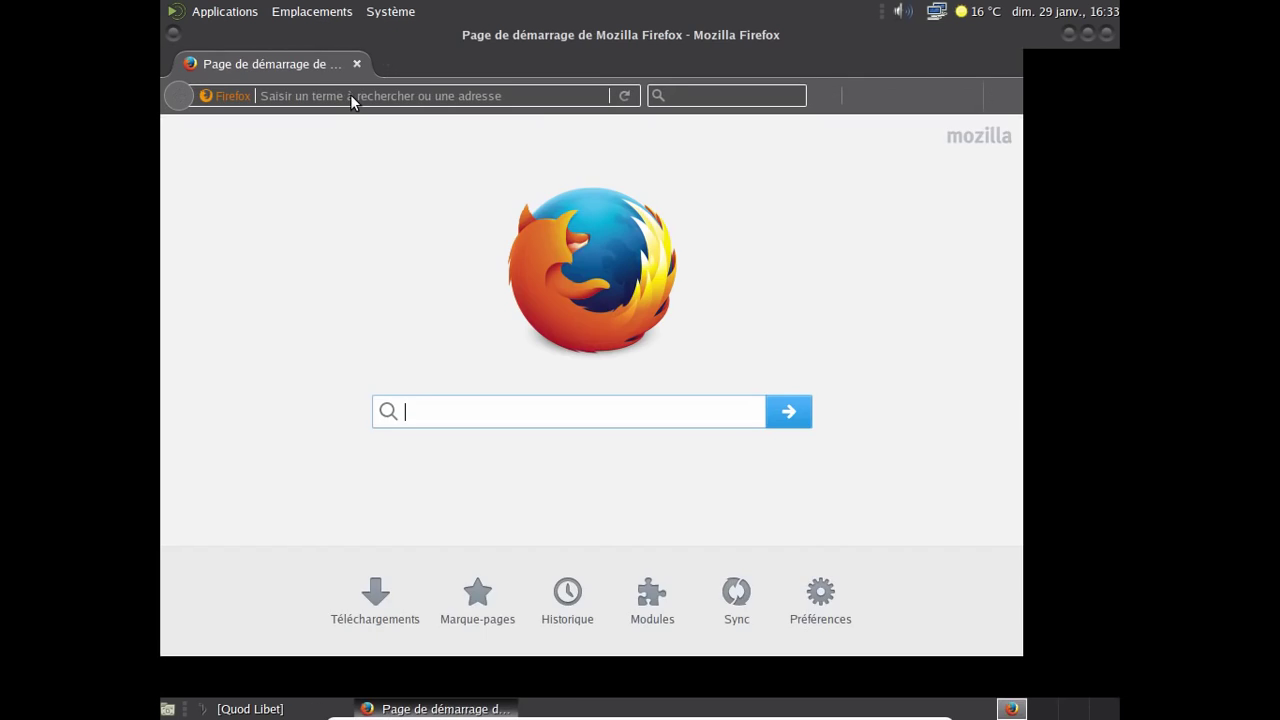
left_click(352, 96)
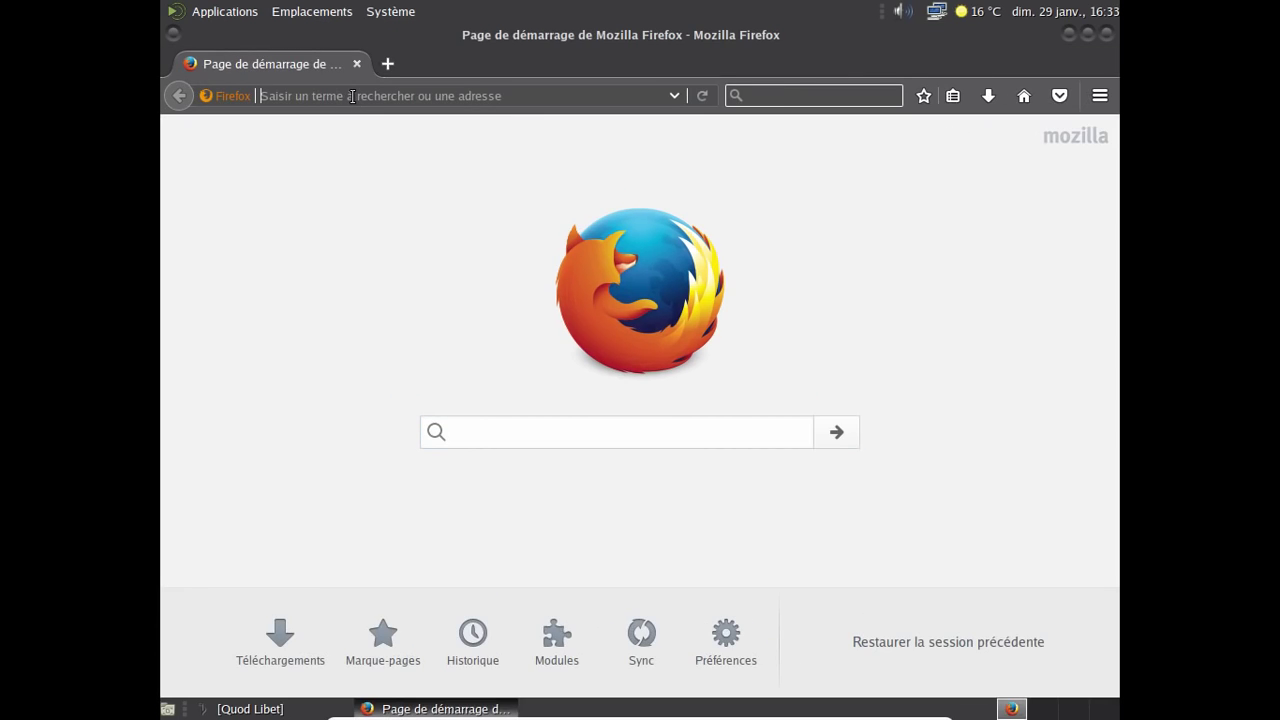
type("jamend")
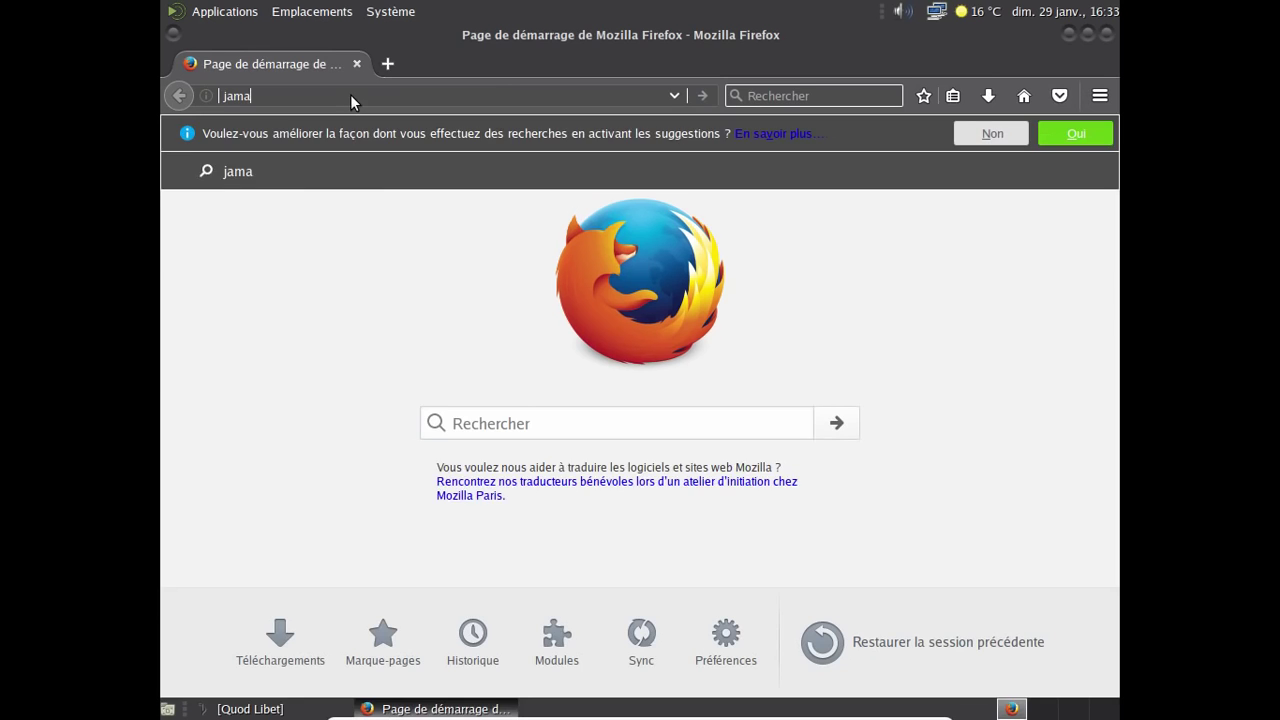
type("o.com")
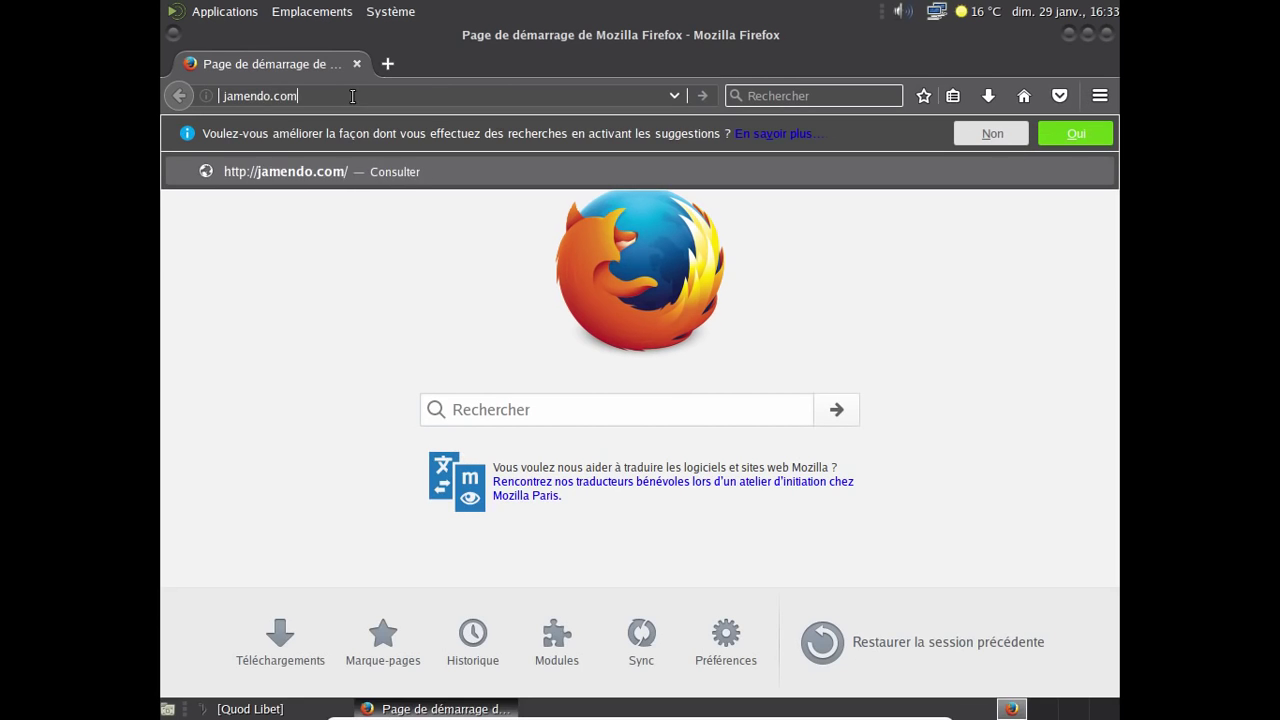
key("Return")
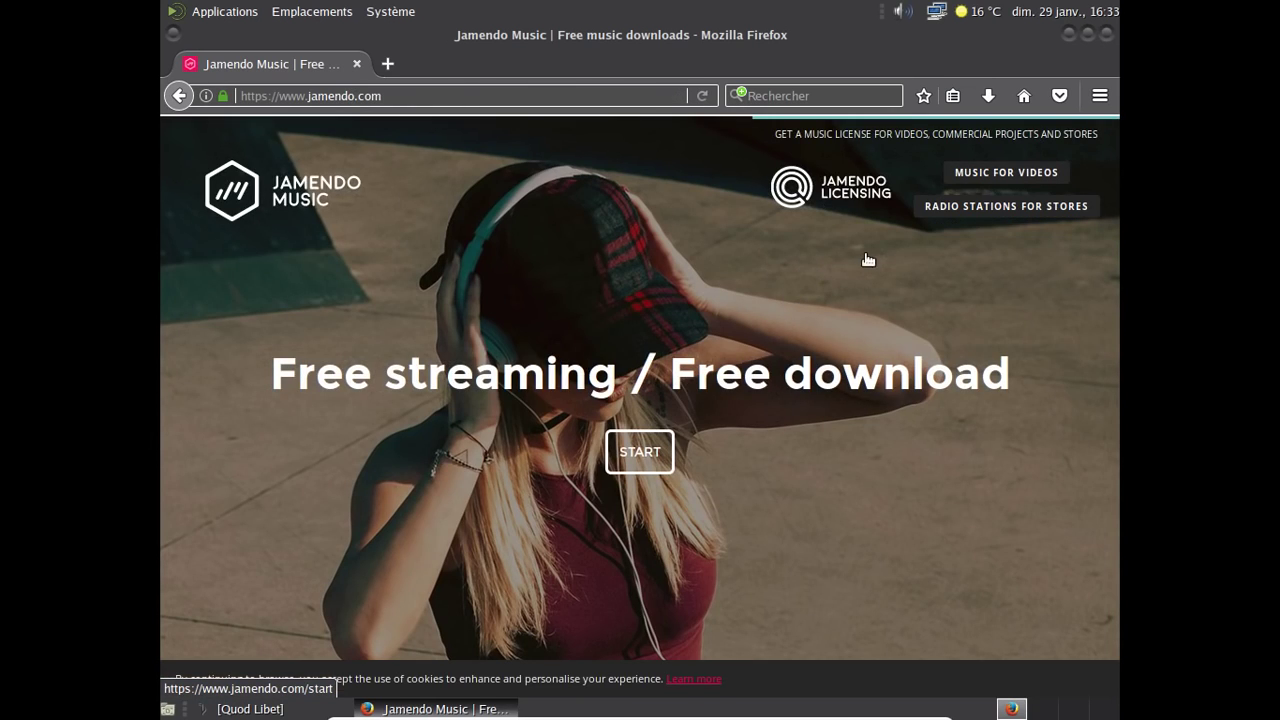
Enter the Jamendo Music site and look over its start page from top to bottom.
left_click(638, 456)
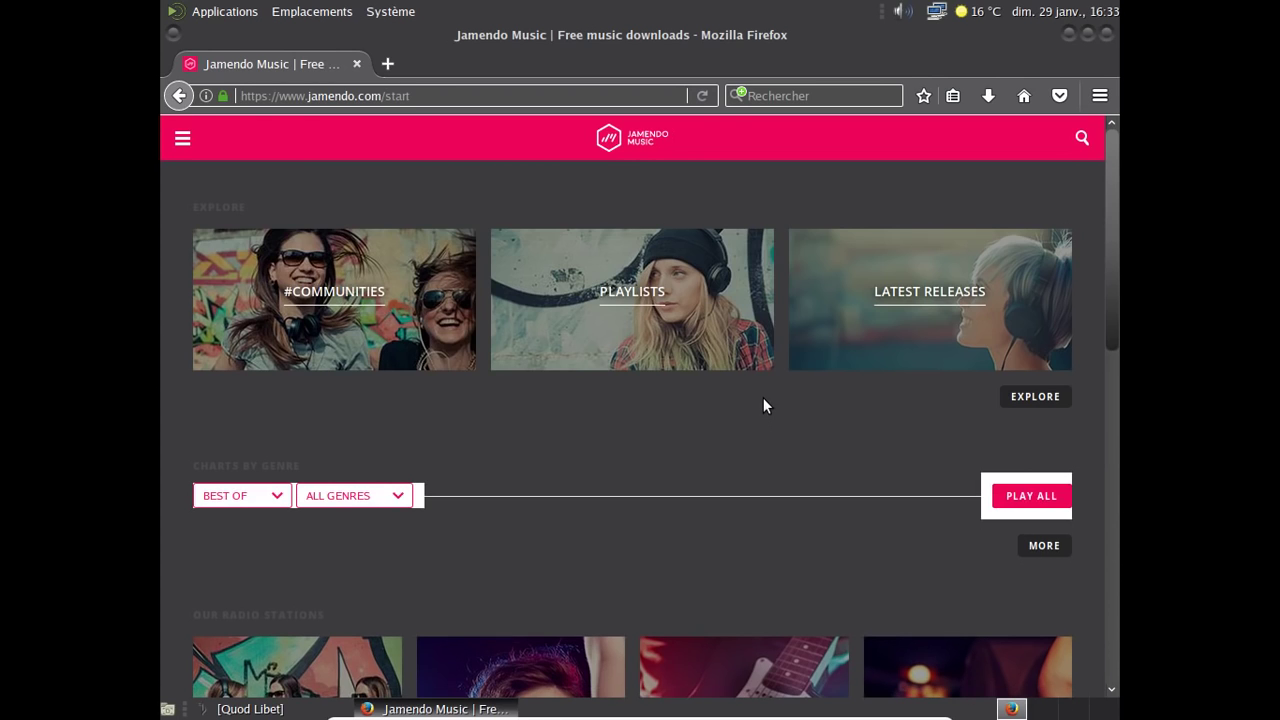
scroll(763, 405, "down", 3)
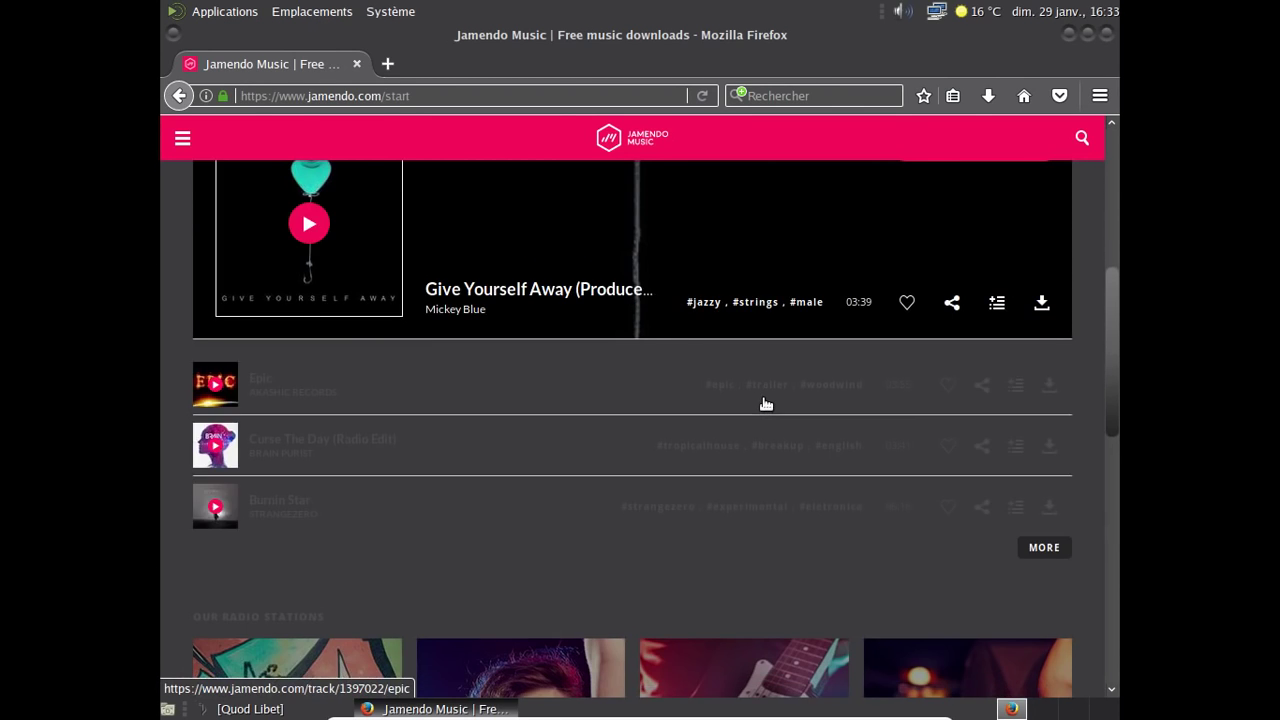
scroll(765, 403, "down", 10)
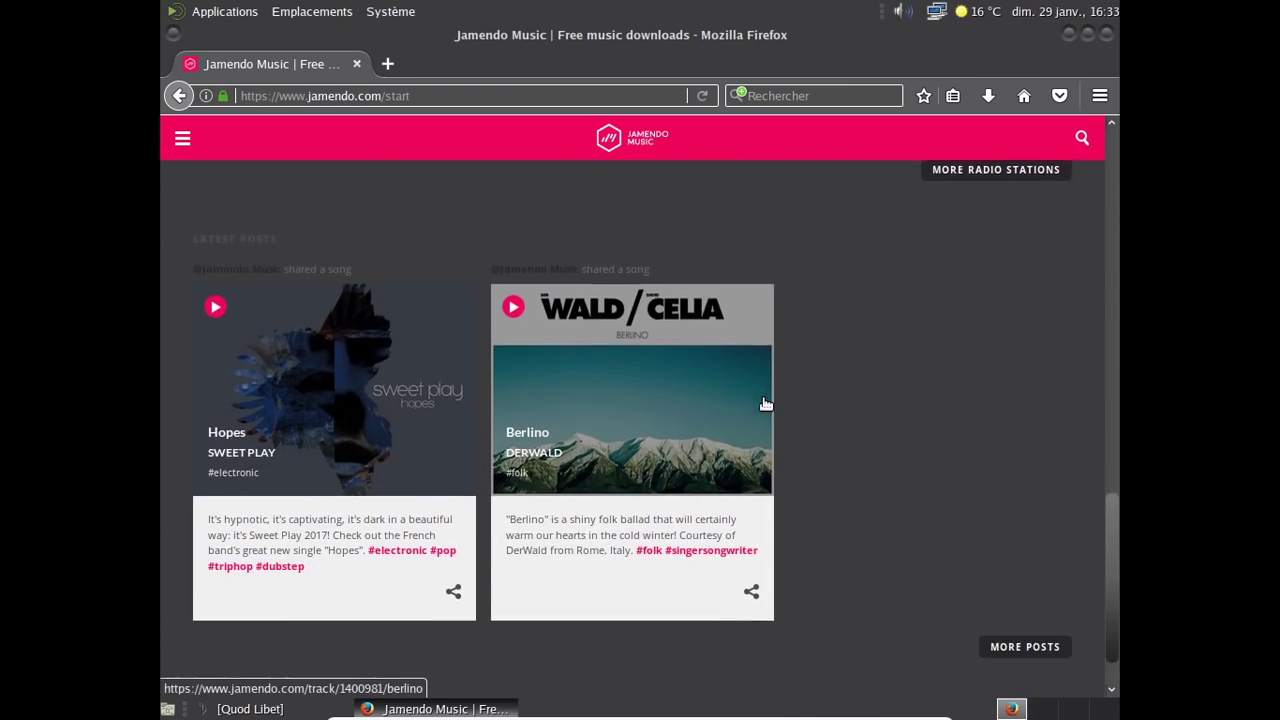
scroll(765, 403, "down", 1)
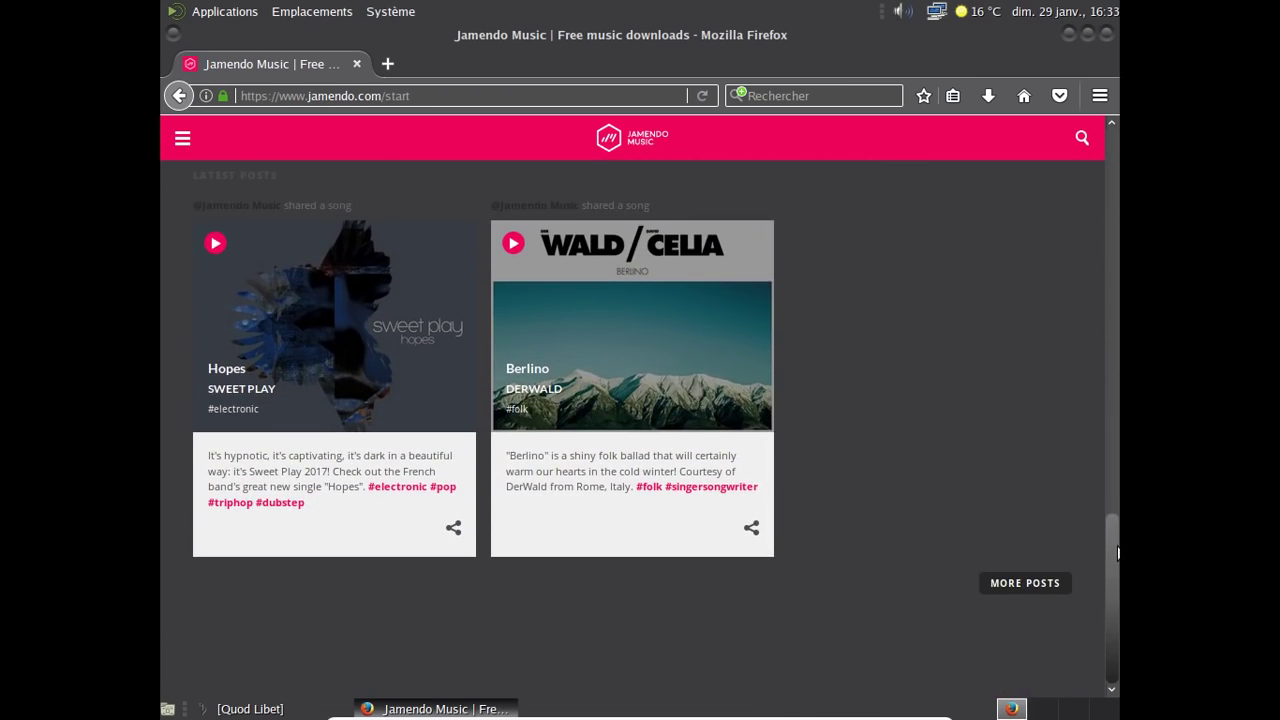
scroll(1119, 146, "up", 5)
scroll(1119, 146, "up", 10)
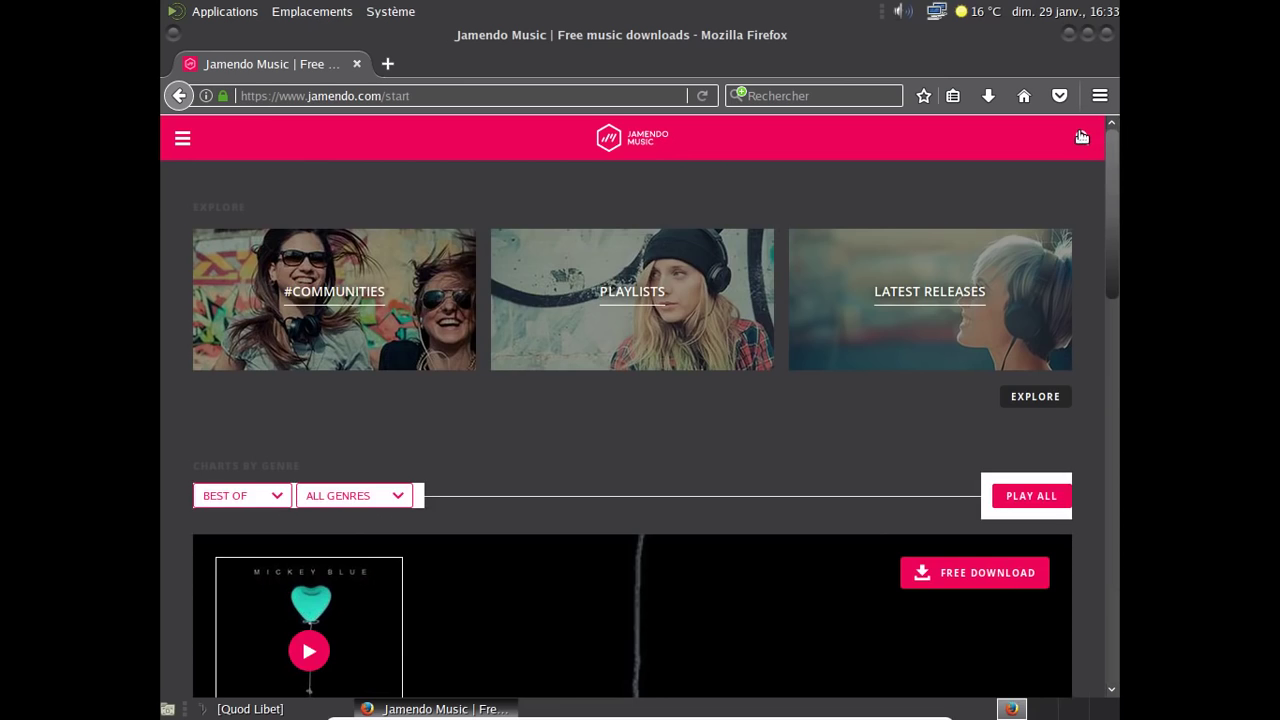
Search Jamendo for the artist "roger subirana".
left_click(1082, 137)
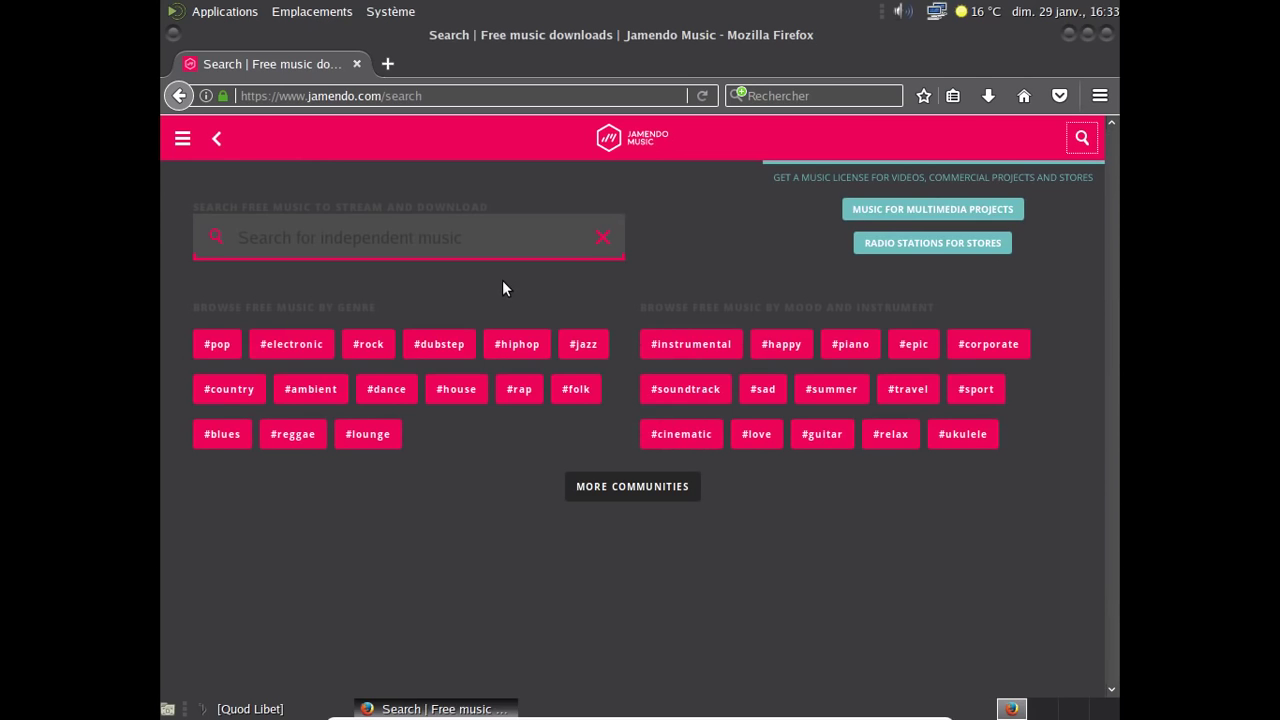
left_click(507, 242)
type("roger subirana")
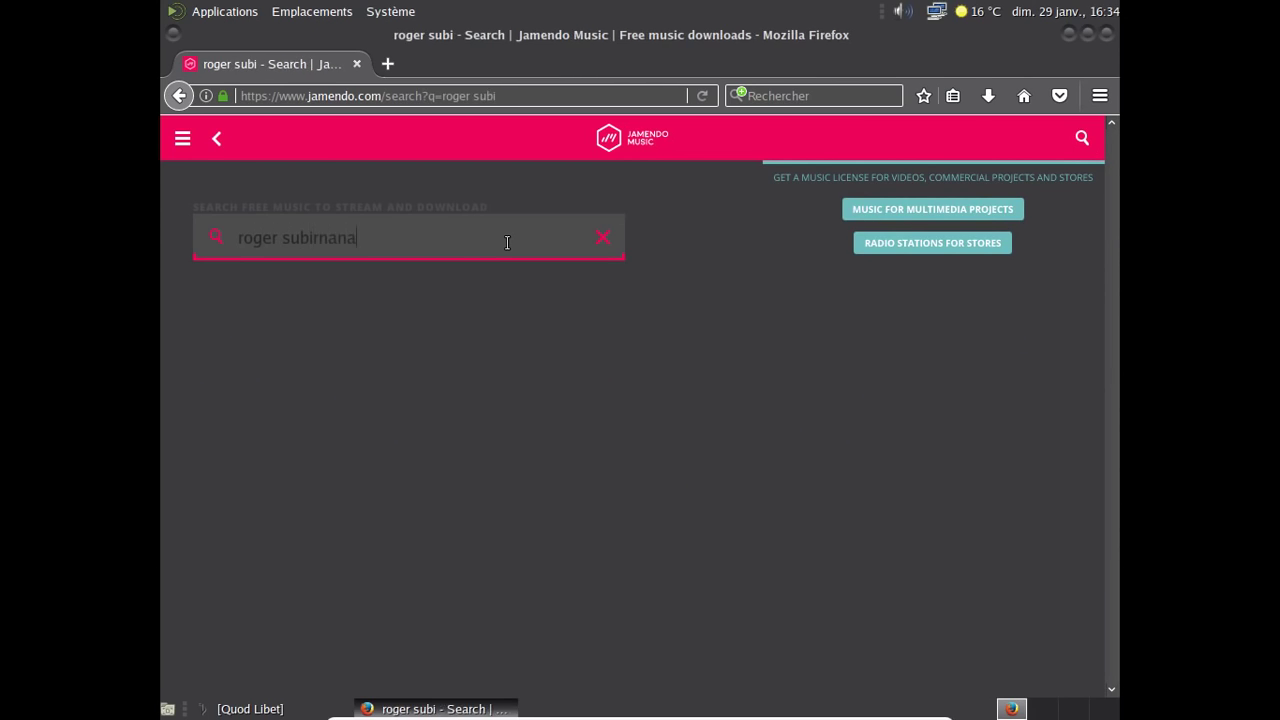
key("BackSpace")
key("BackSpace")
key("BackSpace")
type("ana")
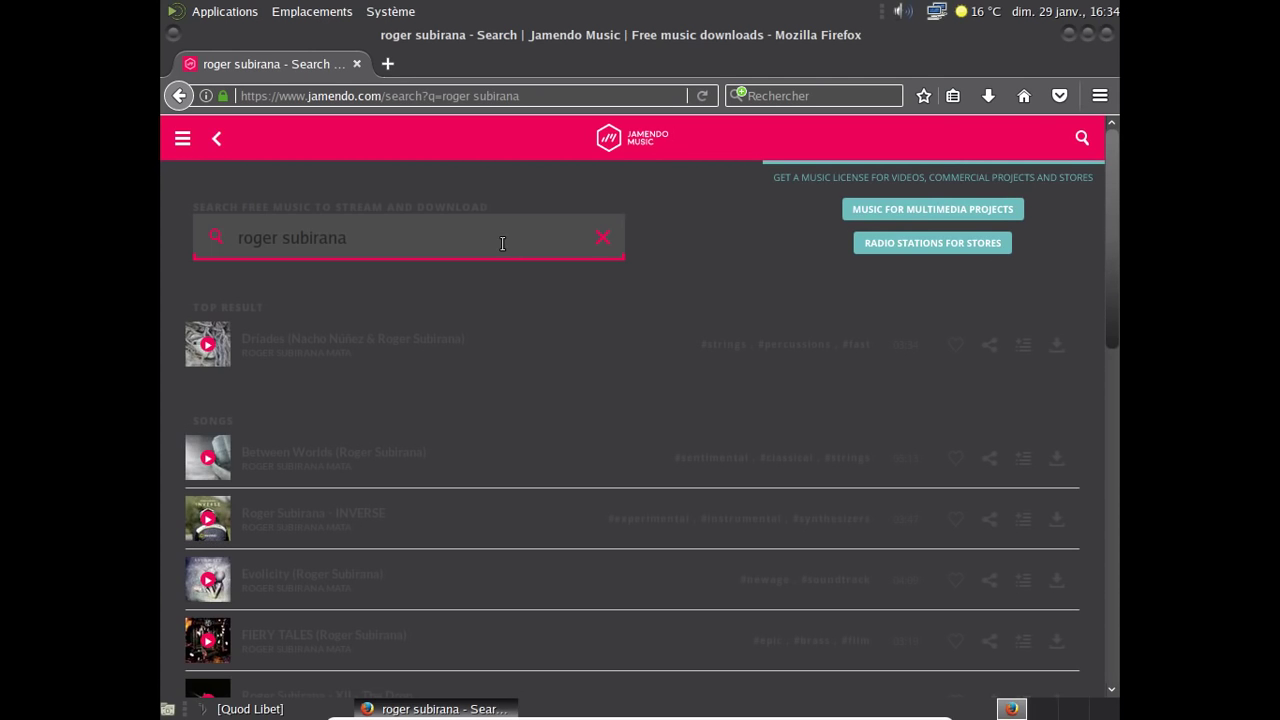
Open the Roger Subirana Mata artist page from the artists section of the search results.
scroll(707, 308, "down", 5)
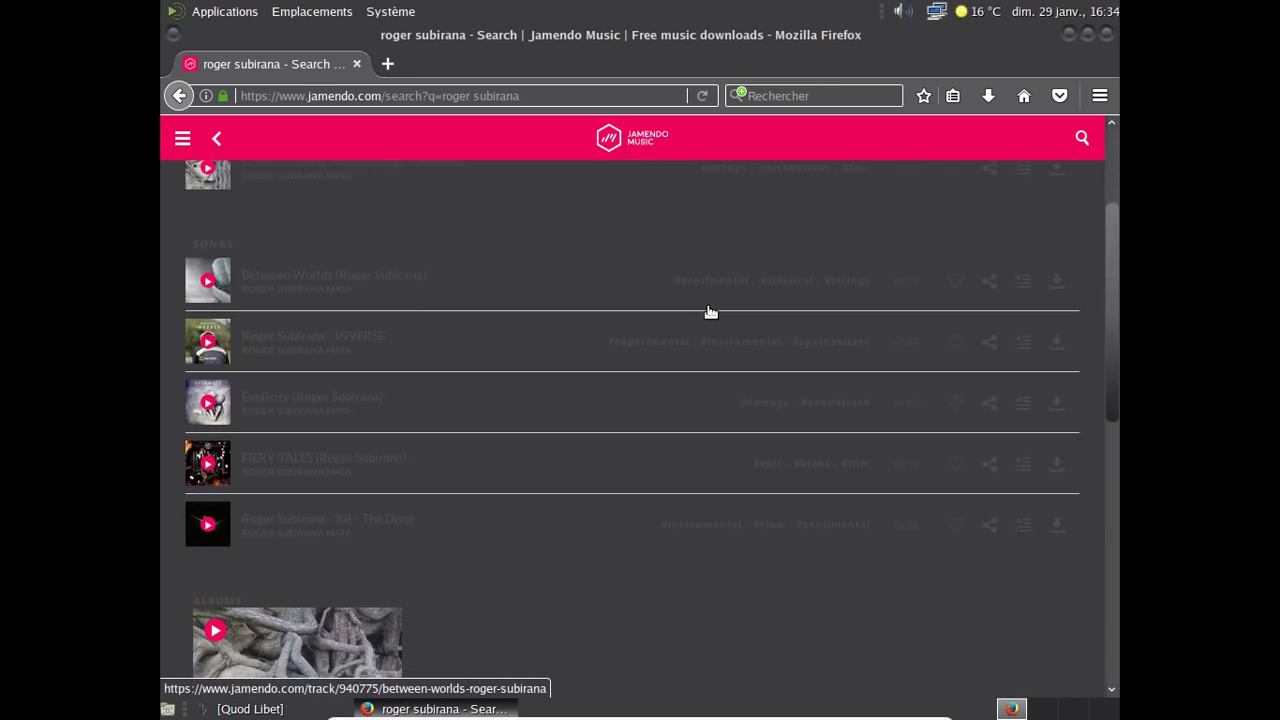
scroll(708, 312, "down", 6)
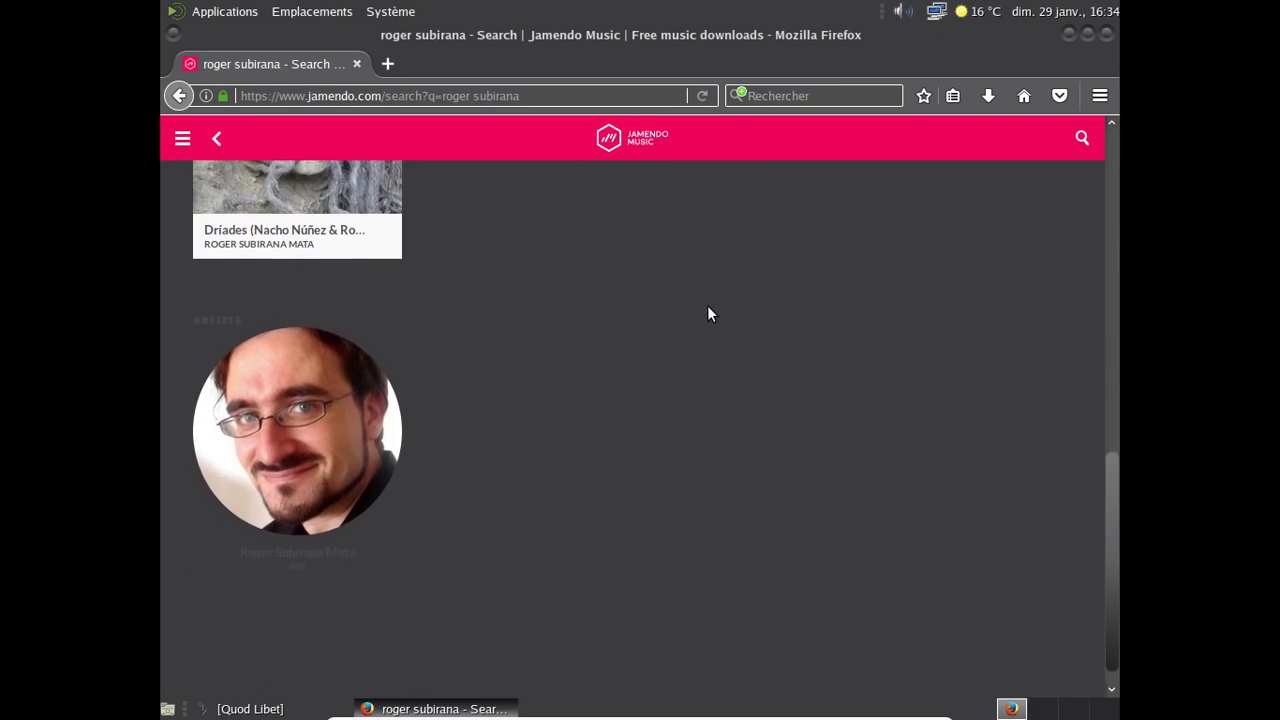
left_click(268, 371)
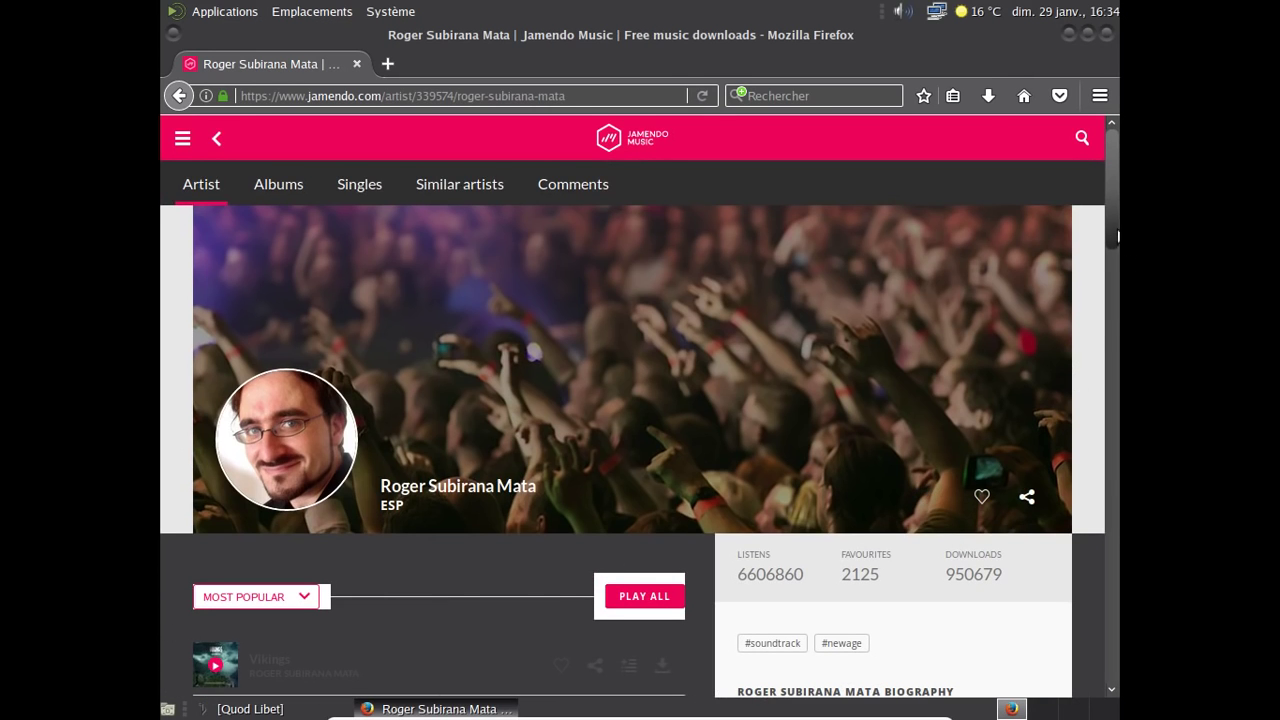
Look through the artist's most popular tracks and open the page of "The Mask".
scroll(1112, 250, "down", 3)
left_click_drag(1112, 271, 1103, 171)
left_click_drag(1107, 230, 1030, 650)
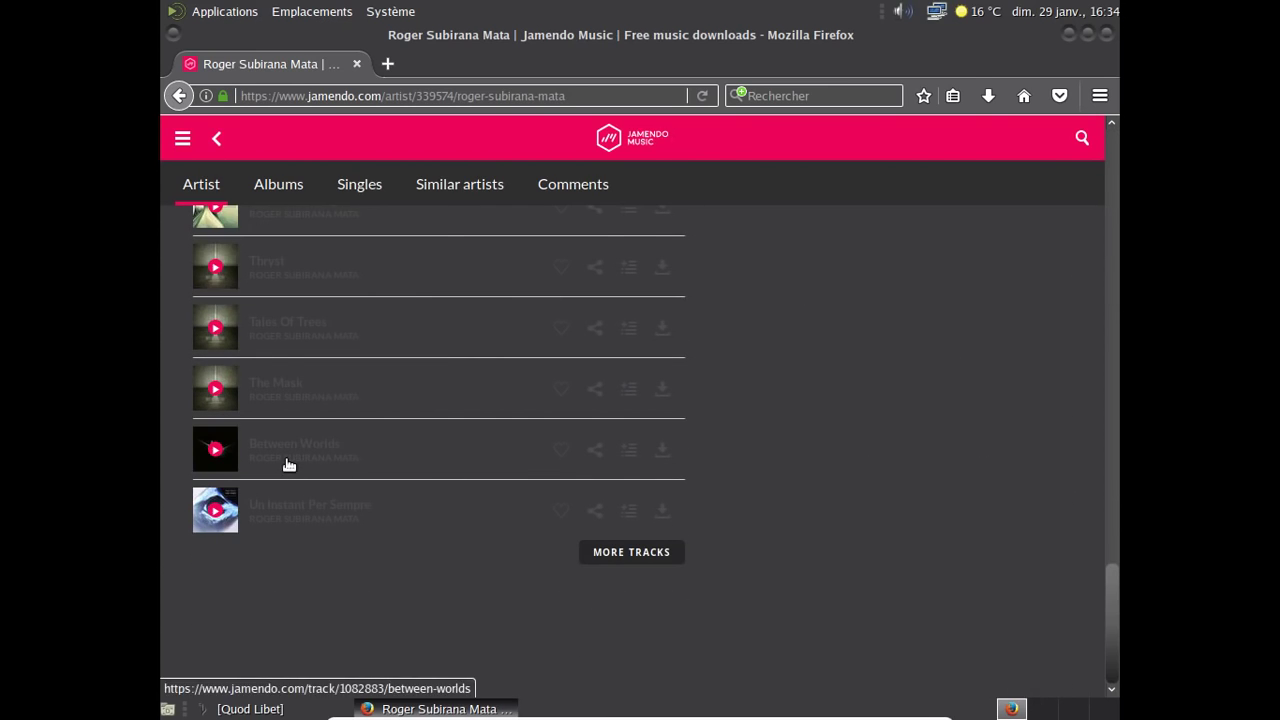
left_click(293, 402)
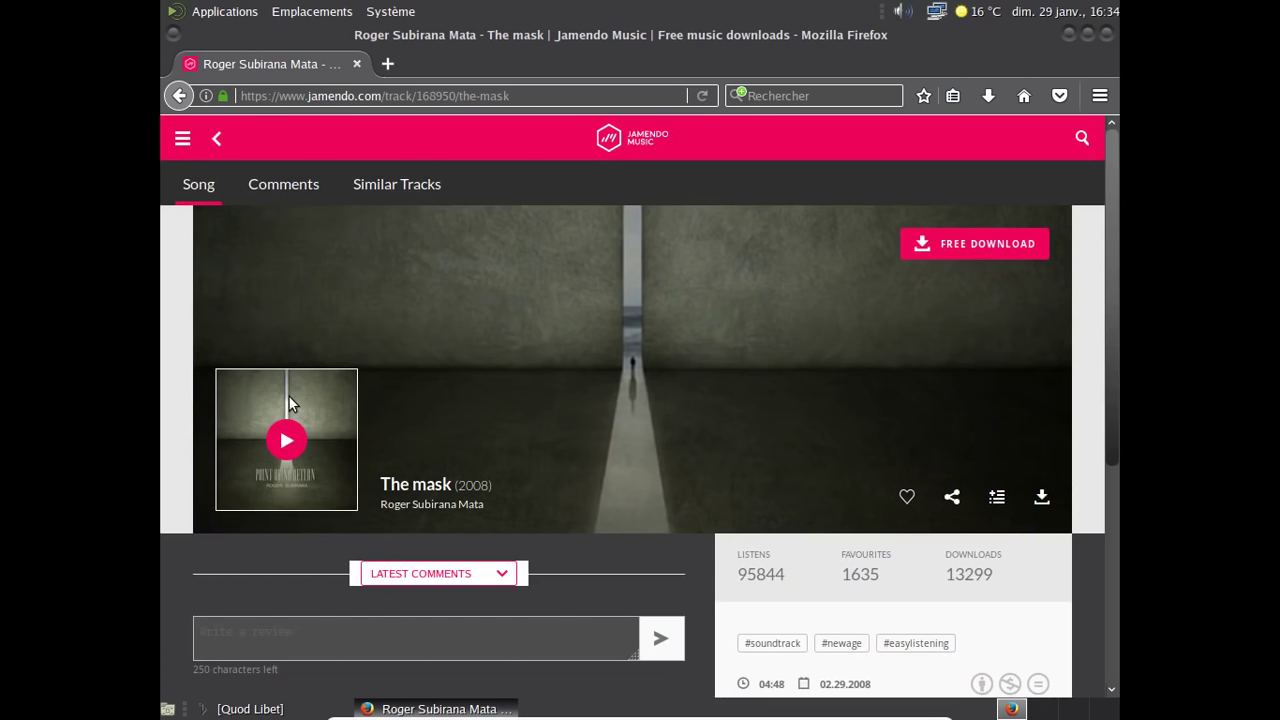
Examine the details of the track "The mask" and return to the artist's page.
scroll(733, 342, "down", 3)
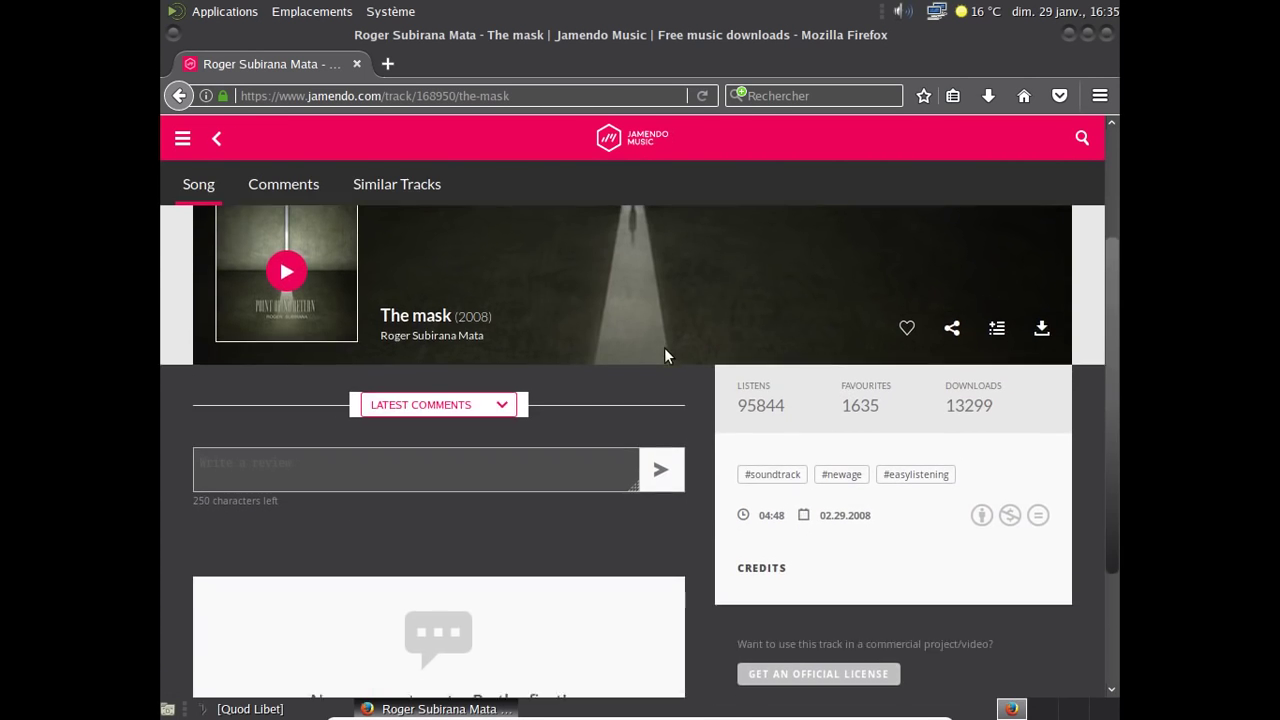
scroll(665, 349, "up", 3)
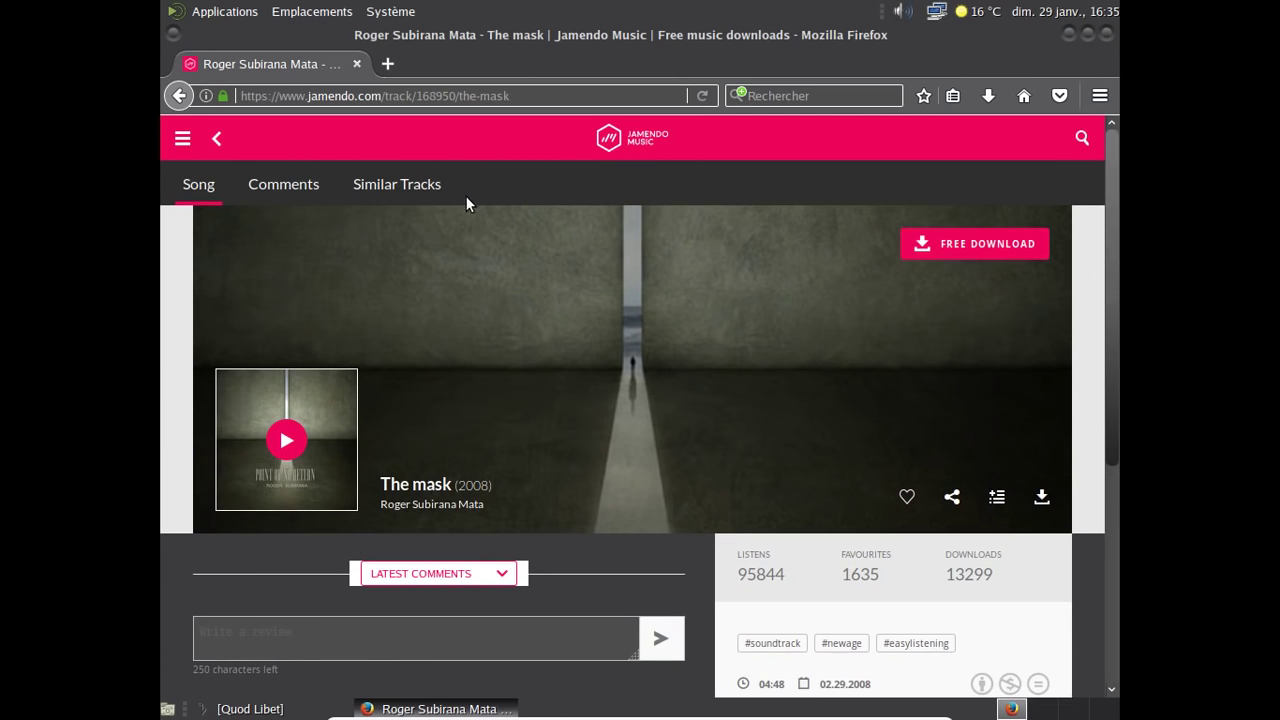
scroll(884, 286, "down", 5)
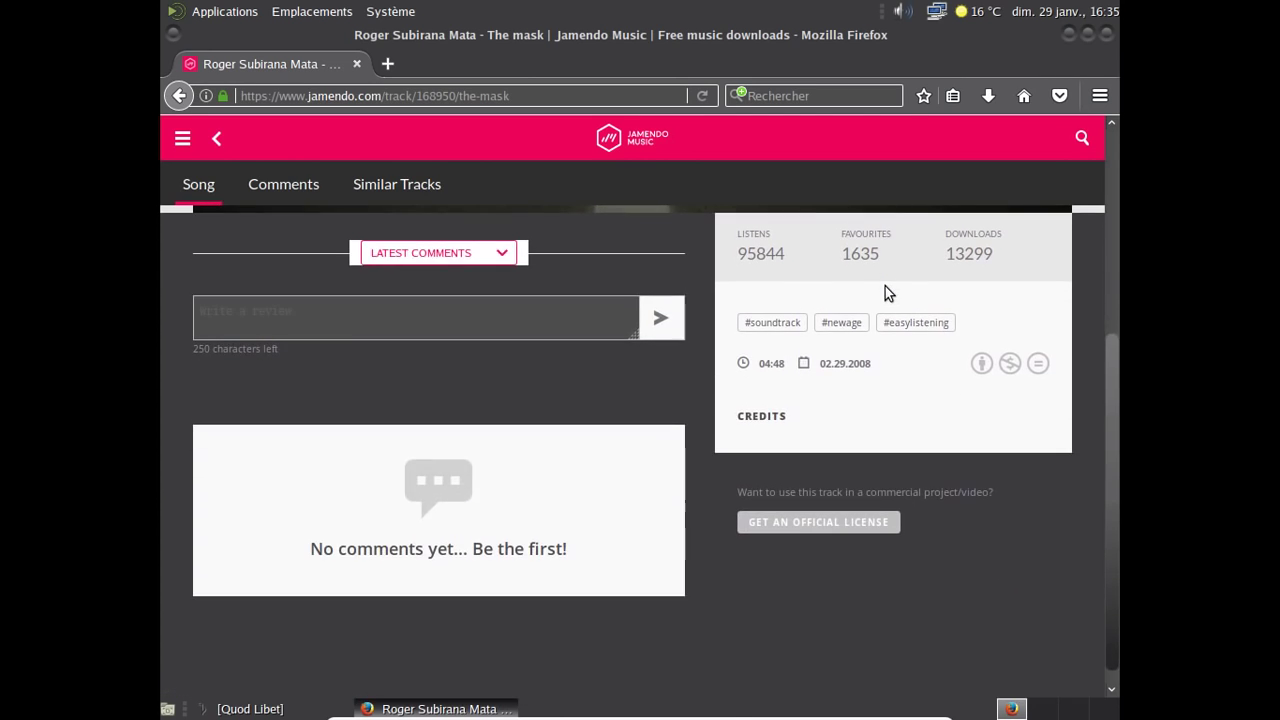
scroll(885, 286, "up", 2)
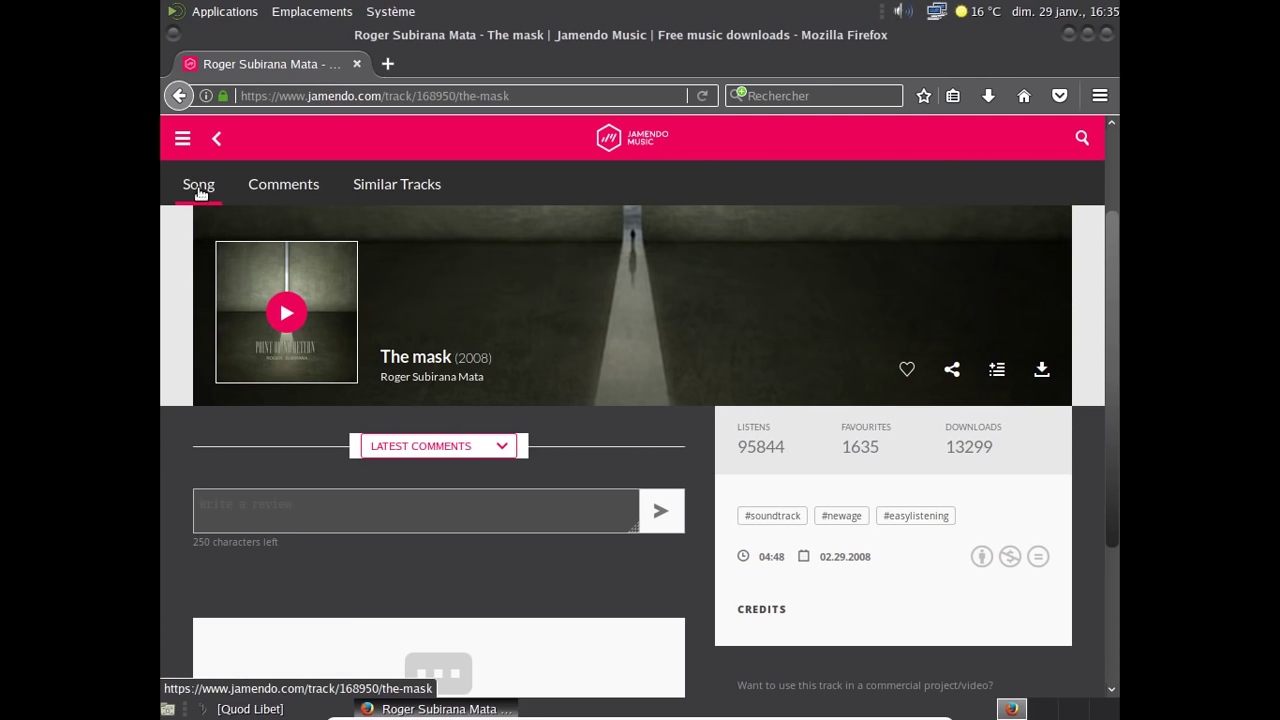
left_click(177, 96)
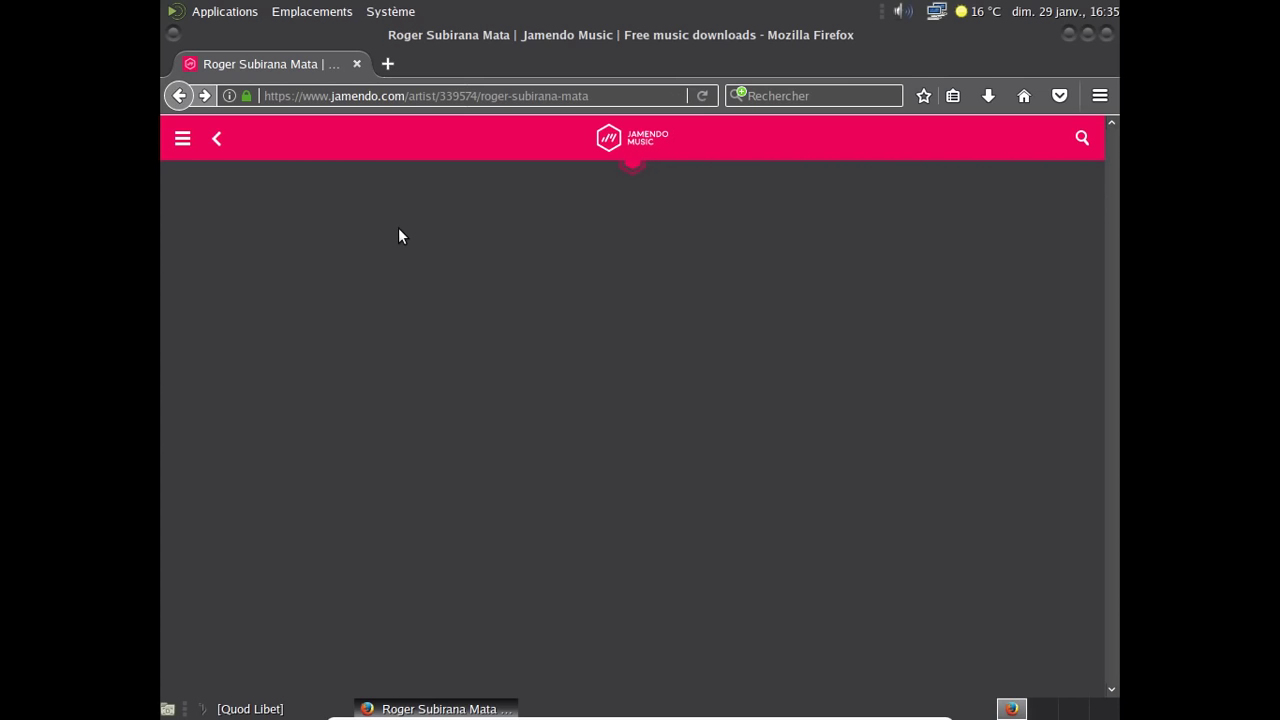
scroll(621, 371, "down", 3)
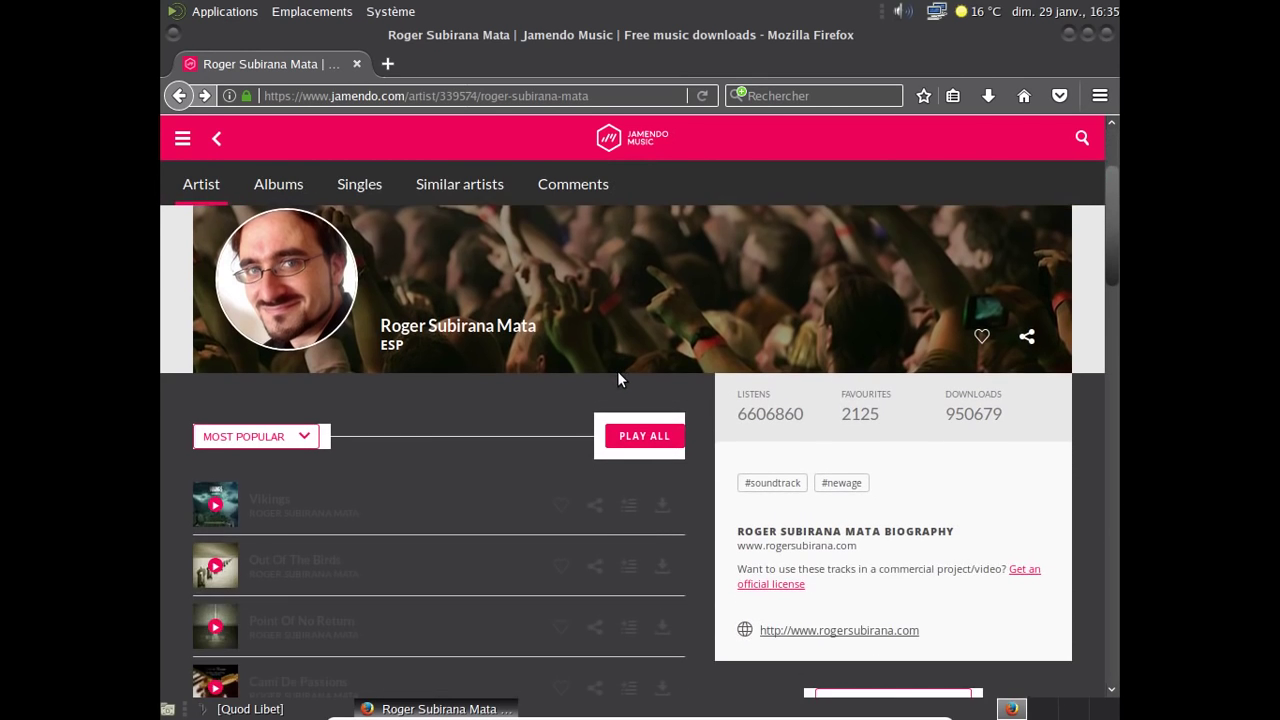
scroll(617, 371, "up", 2)
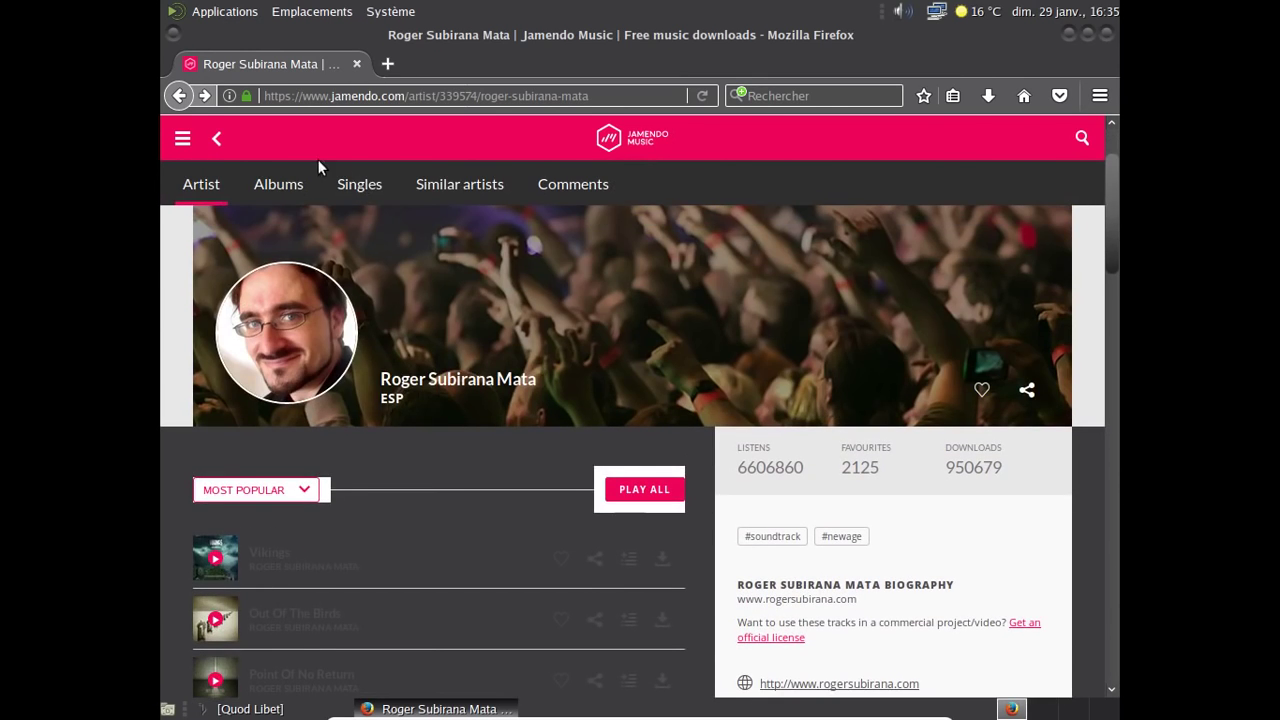
Look through the covers and titles of the artist's albums on Jamendo down to the end of the list.
left_click(276, 186)
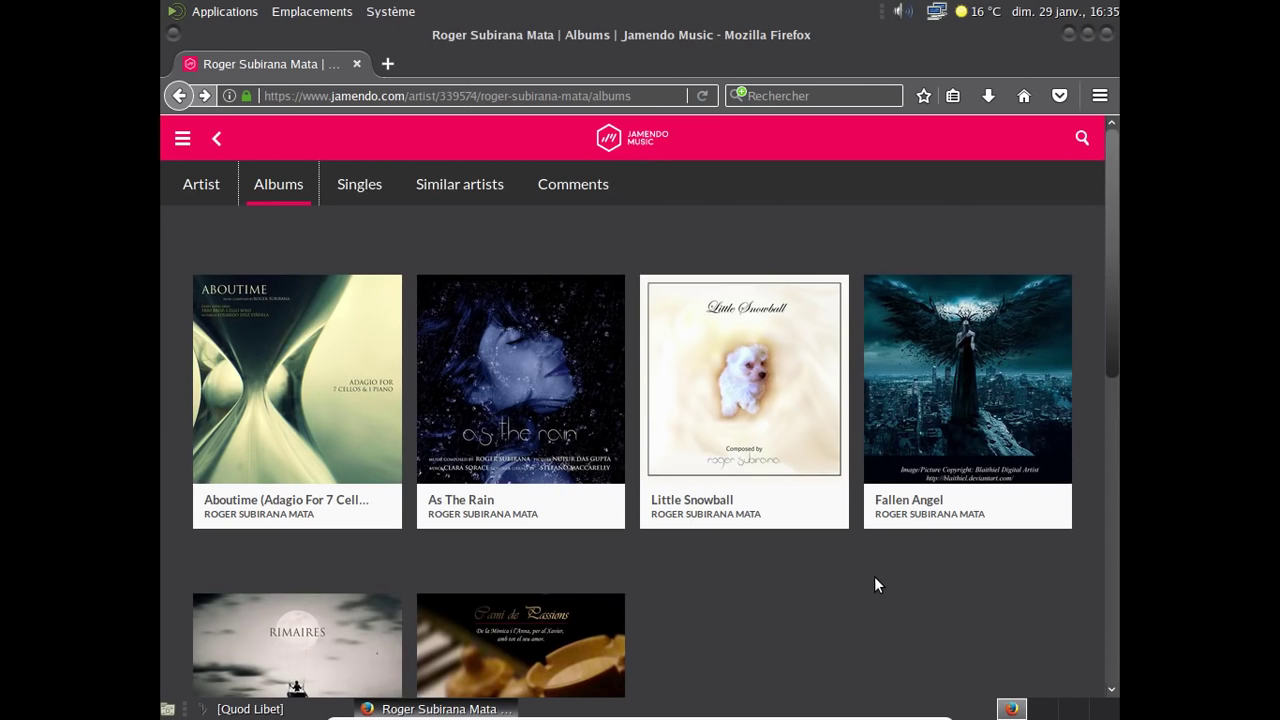
scroll(874, 578, "down", 3)
scroll(873, 580, "down", 2)
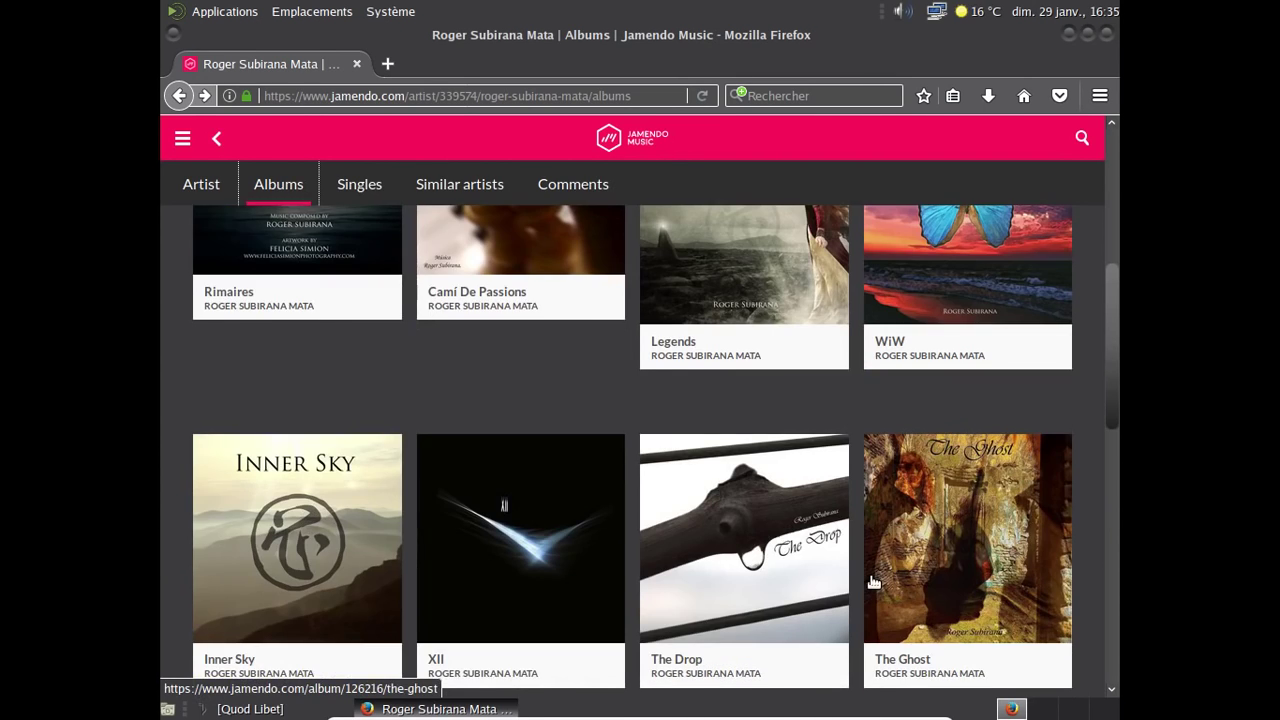
scroll(873, 581, "down", 5)
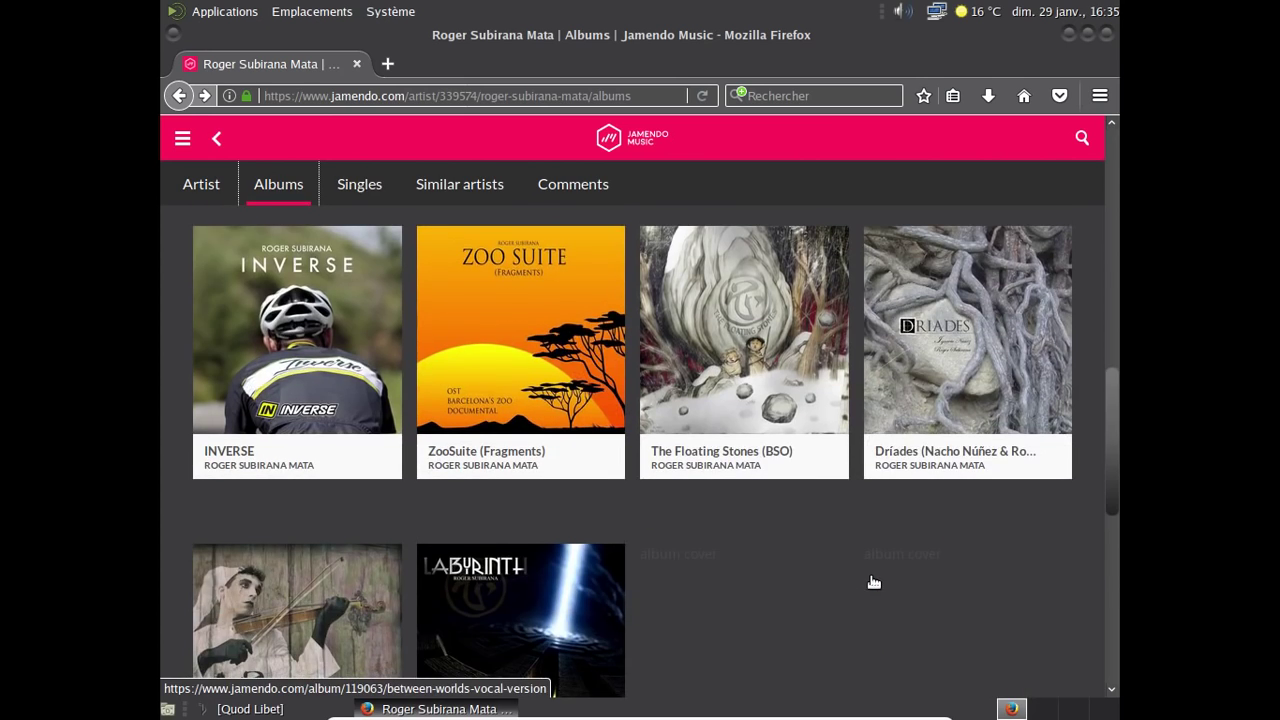
scroll(873, 582, "down", 2)
scroll(873, 582, "down", 4)
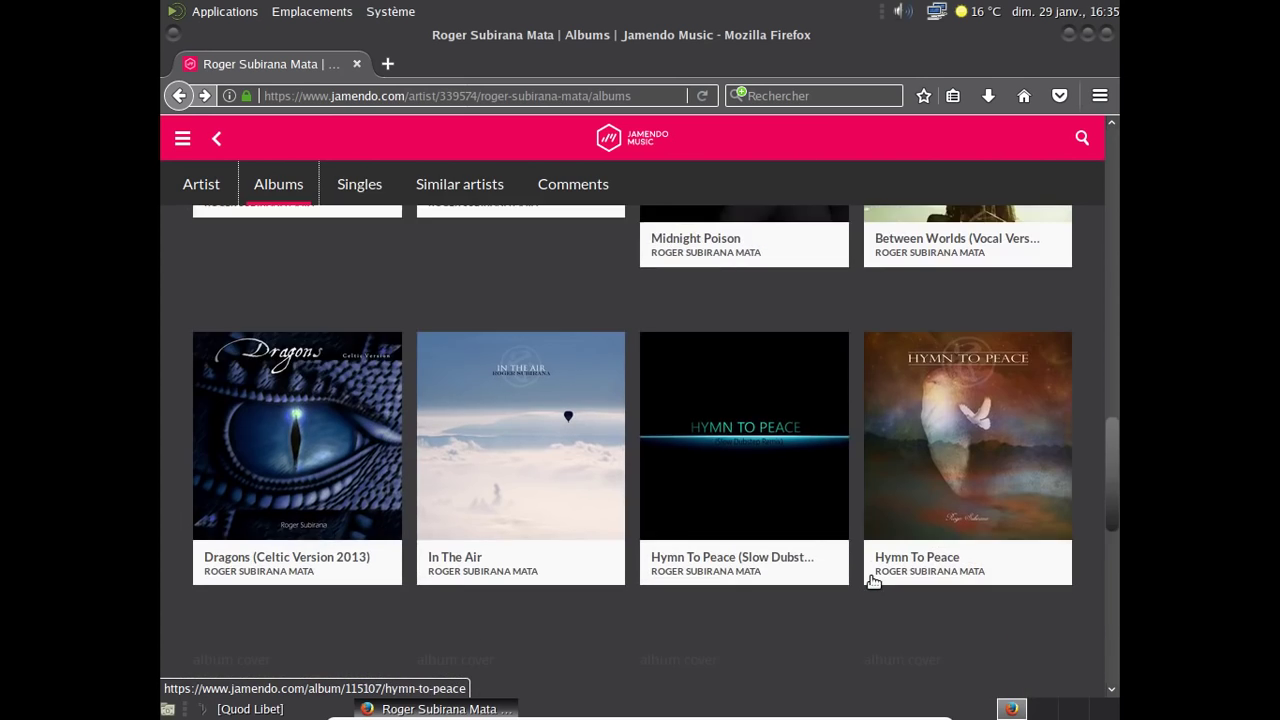
scroll(873, 581, "down", 1)
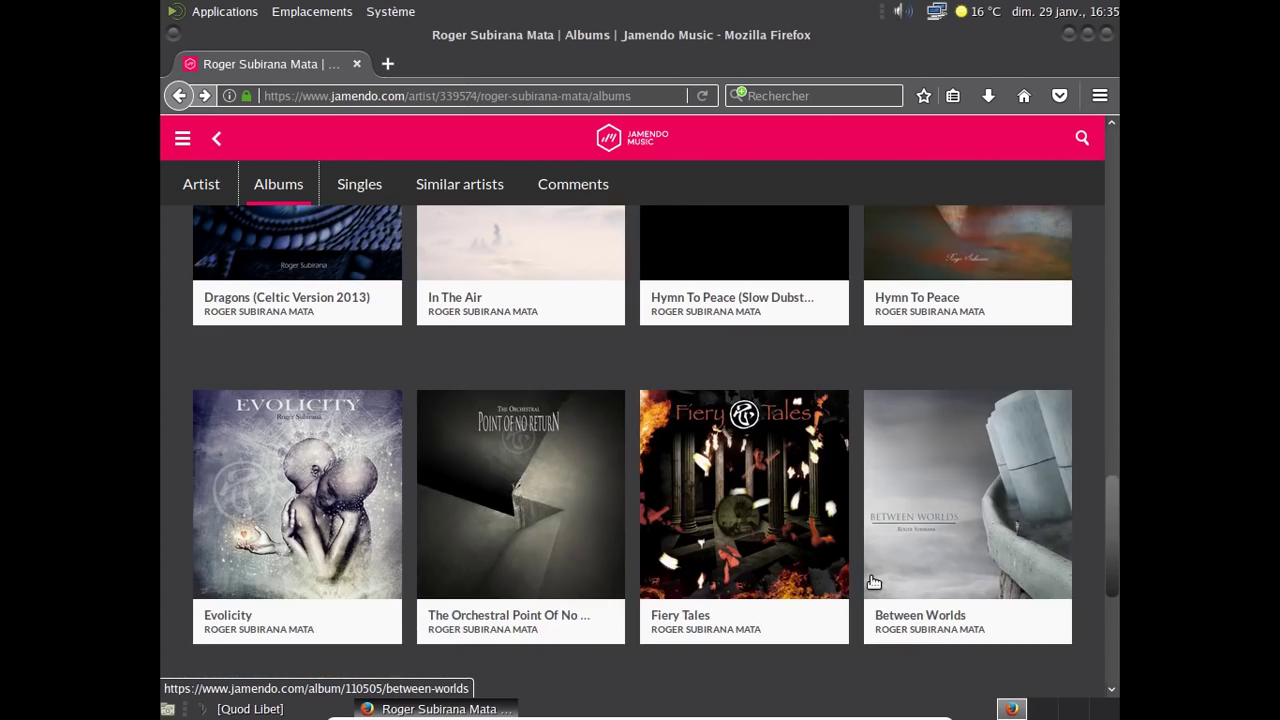
scroll(873, 581, "down", 3)
scroll(873, 582, "down", 1)
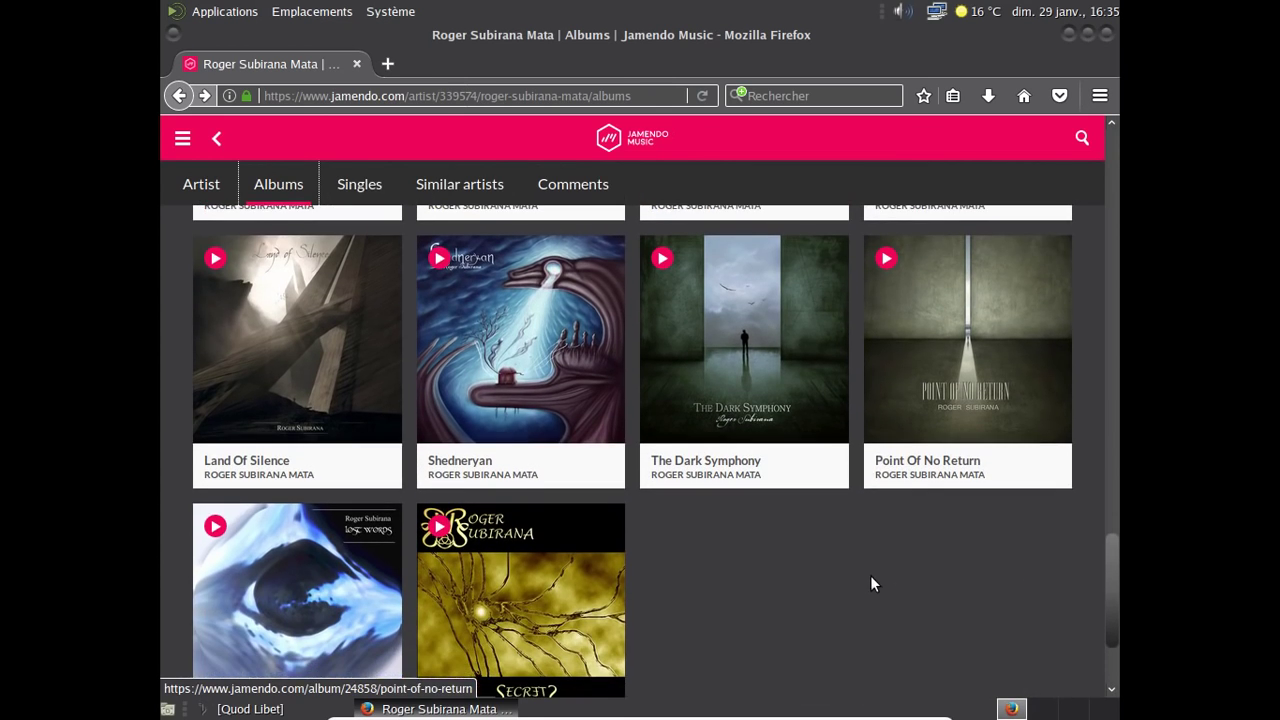
scroll(760, 583, "down", 1)
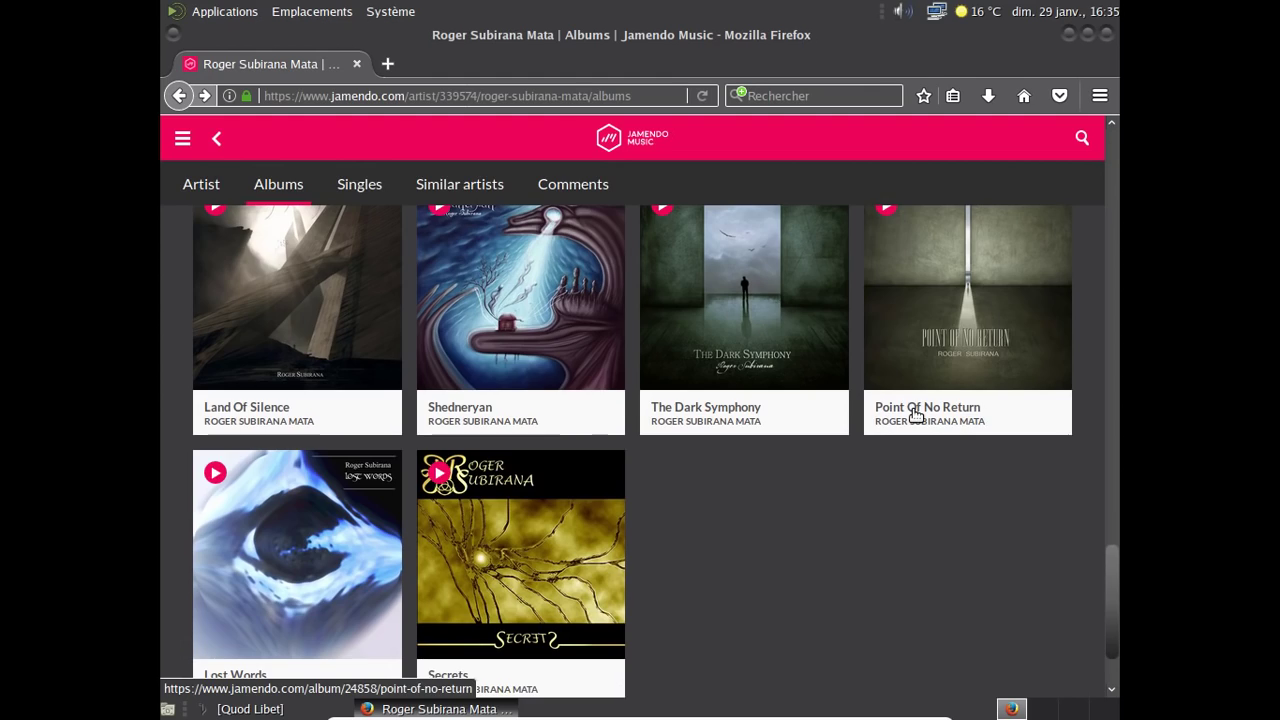
Open the album "Point Of No Return" and try to download it free for personal use in MP3 quality.
left_click(915, 412)
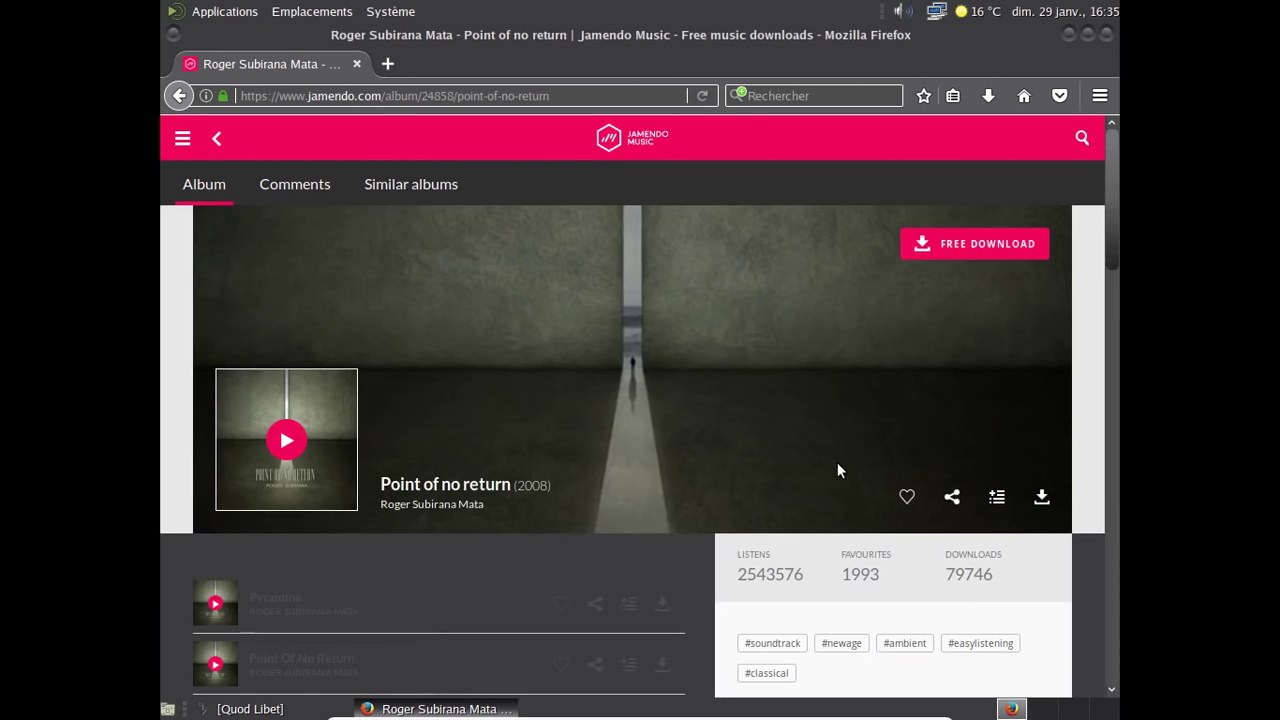
left_click(947, 243)
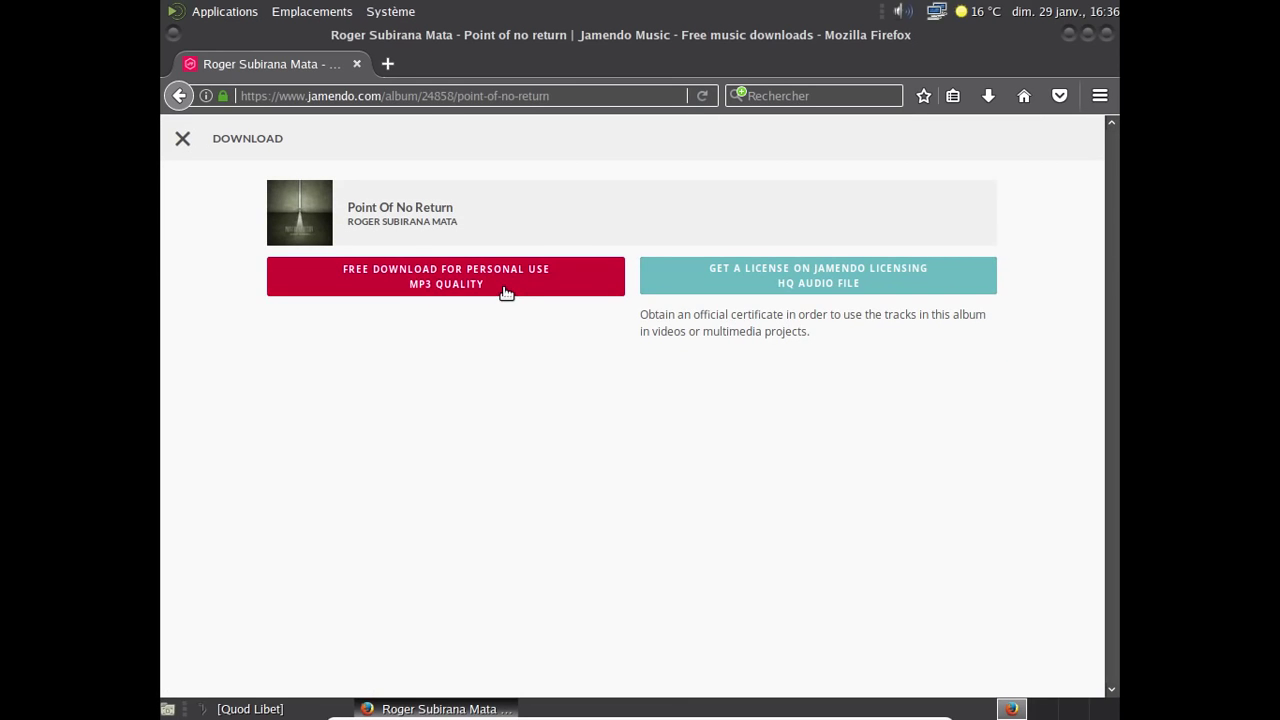
left_click(505, 290)
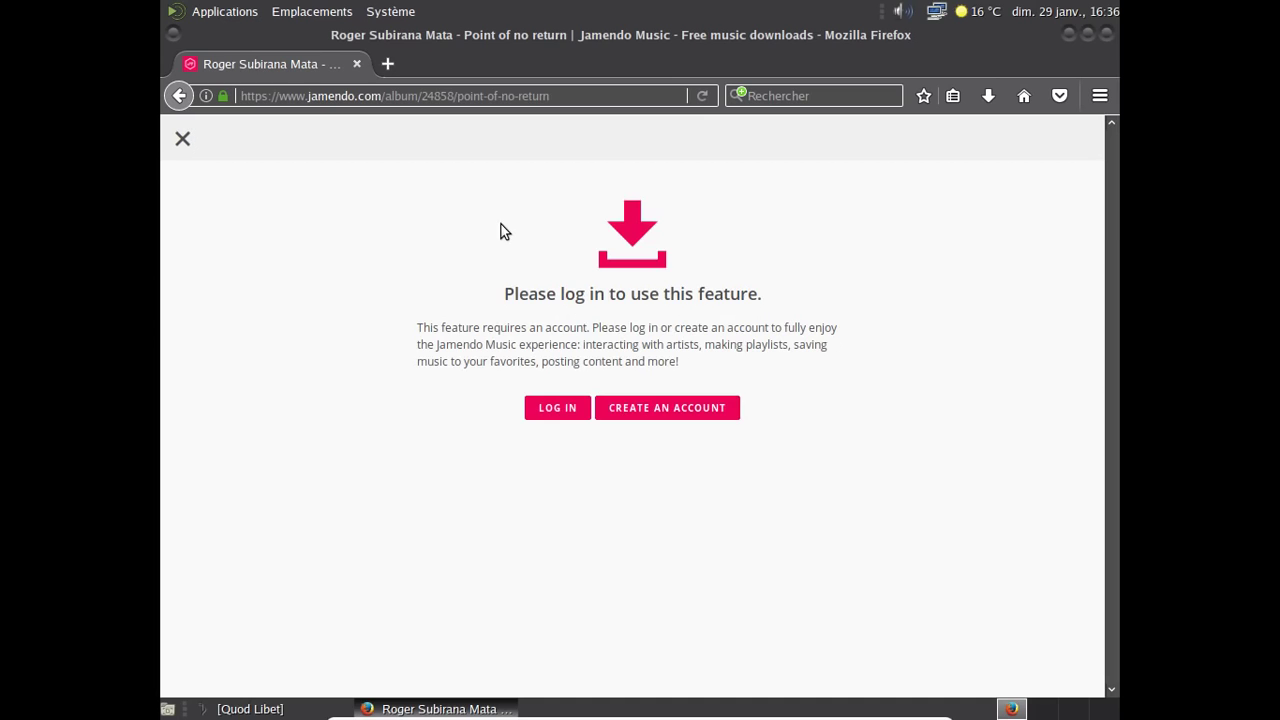
Replace the Jamendo tab with a new one and load altermusique.org.
left_click(388, 64)
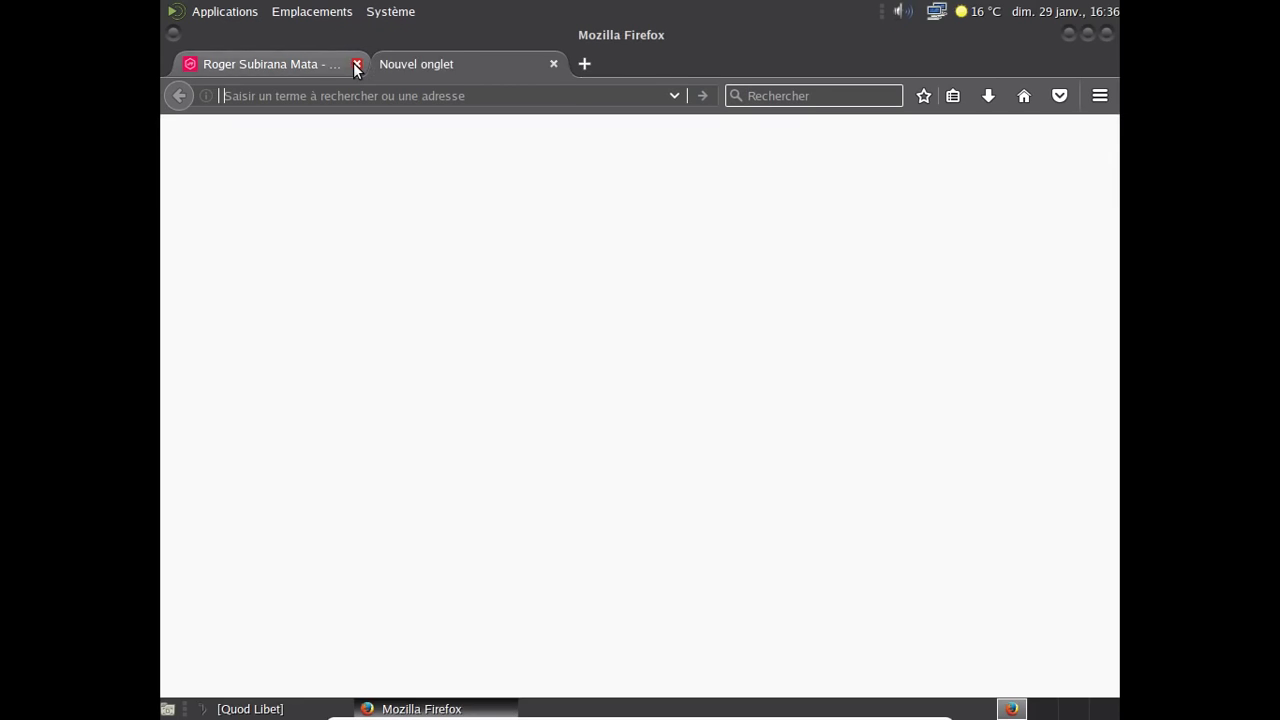
left_click(357, 64)
type("alterm")
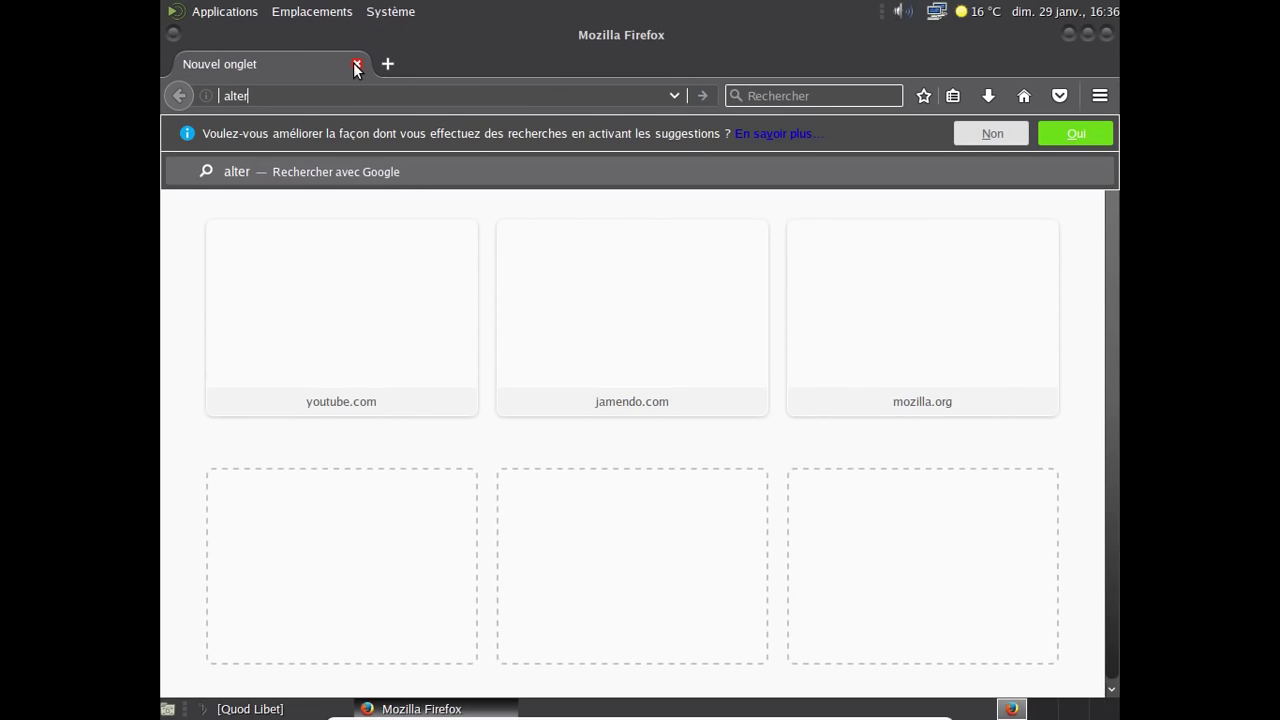
type("ue.org")
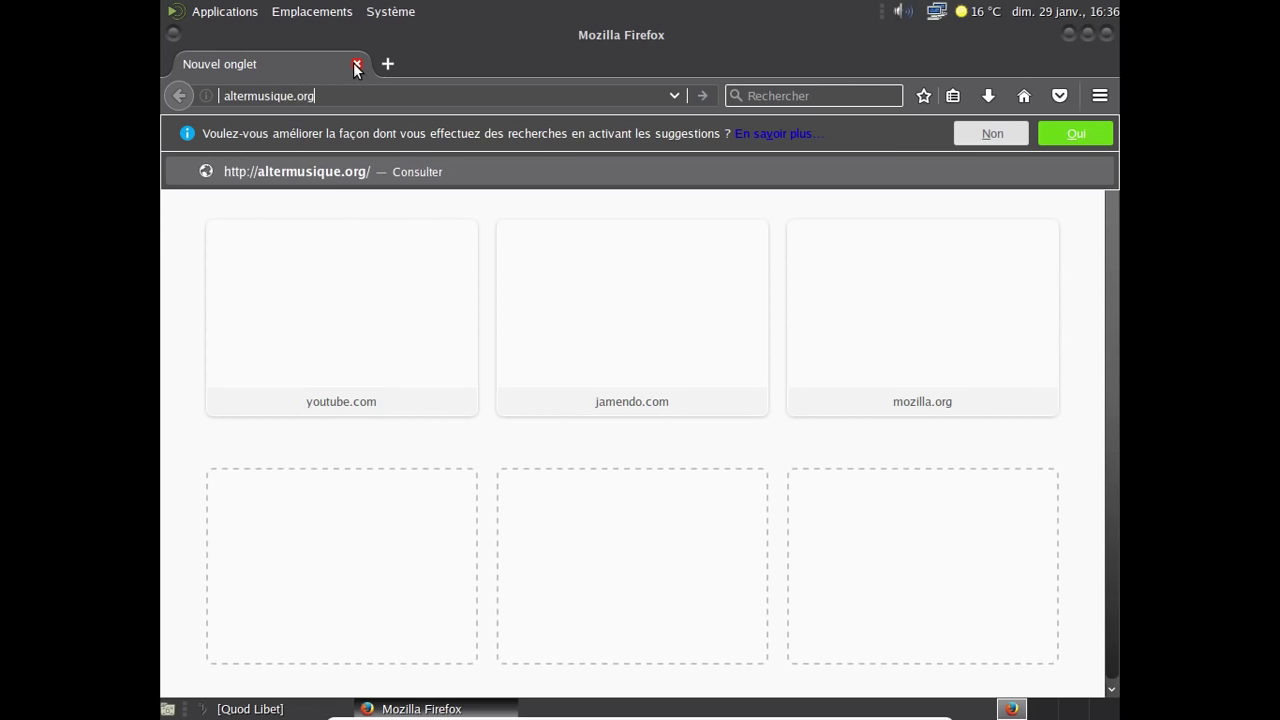
key("Return")
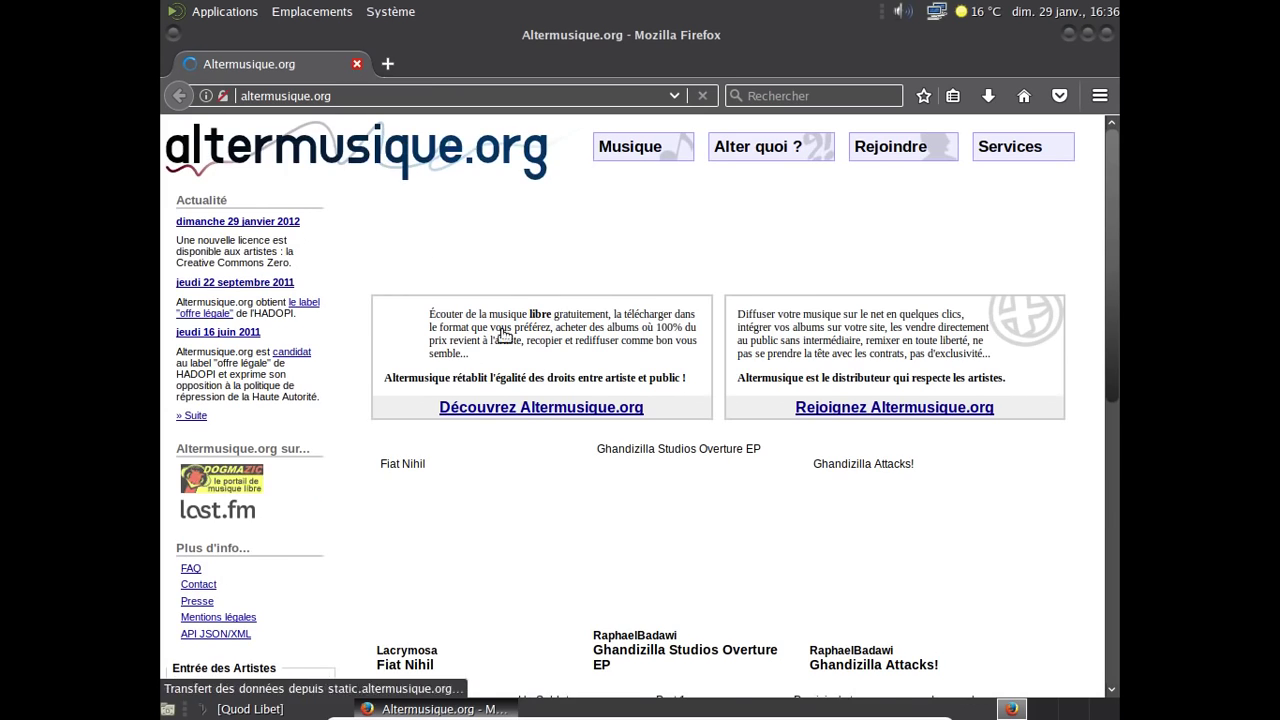
Look through the albums on the Altermusique home page and open "Le droit à l'innocence" by Matieu.
scroll(787, 460, "down", 4)
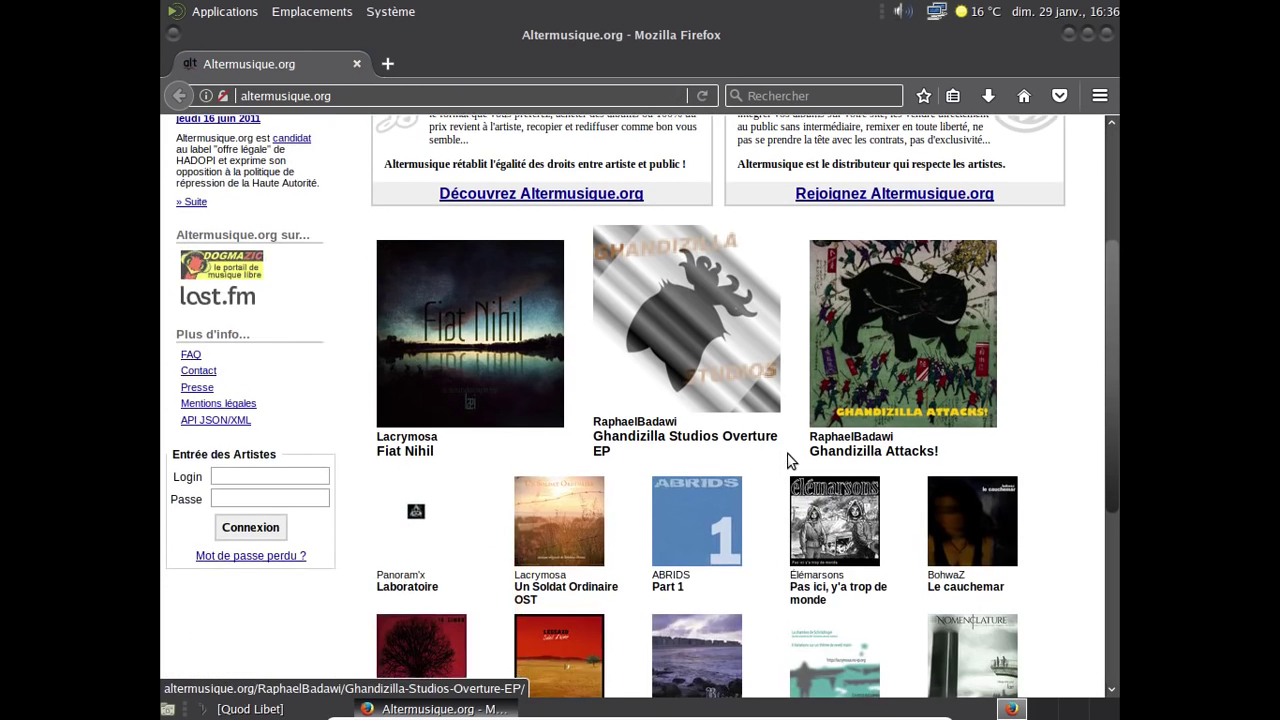
scroll(691, 505, "down", 4)
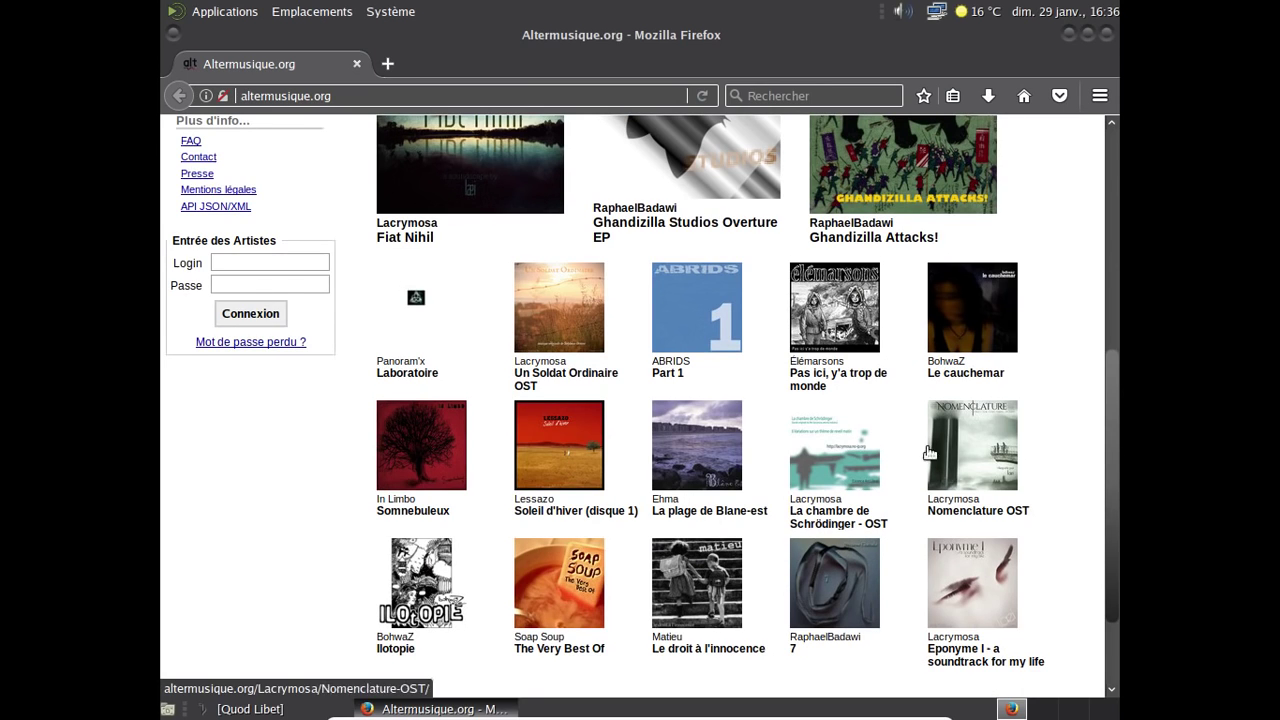
scroll(481, 511, "down", 2)
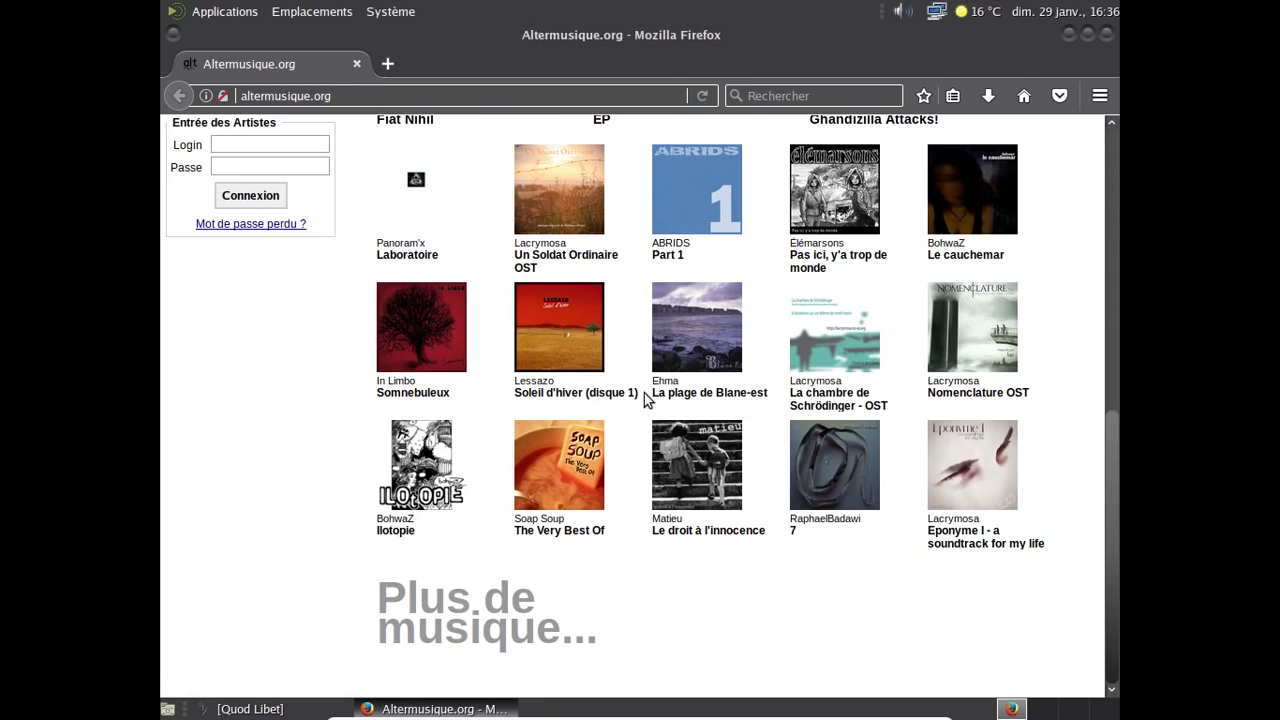
left_click(680, 453)
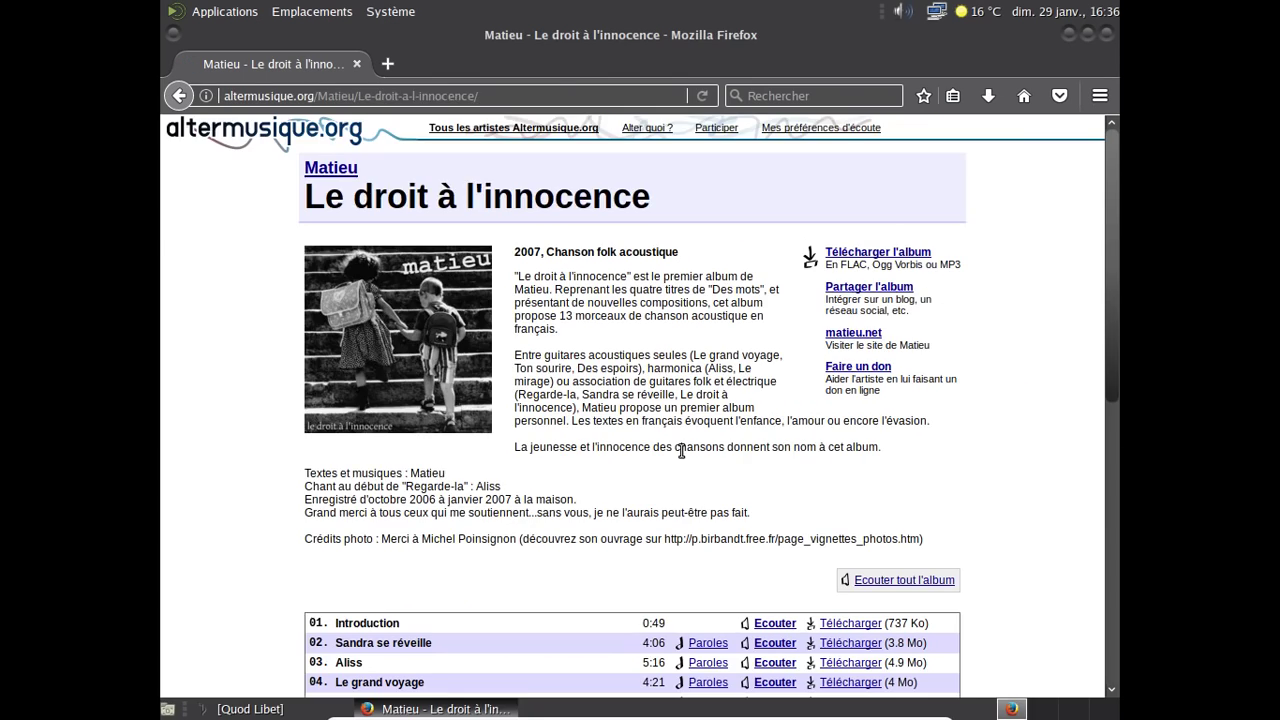
Download the complete album in low quality MP3 at 192kbps, saving the file and always applying this action to zip archives.
scroll(680, 455, "down", 5)
scroll(680, 455, "down", 2)
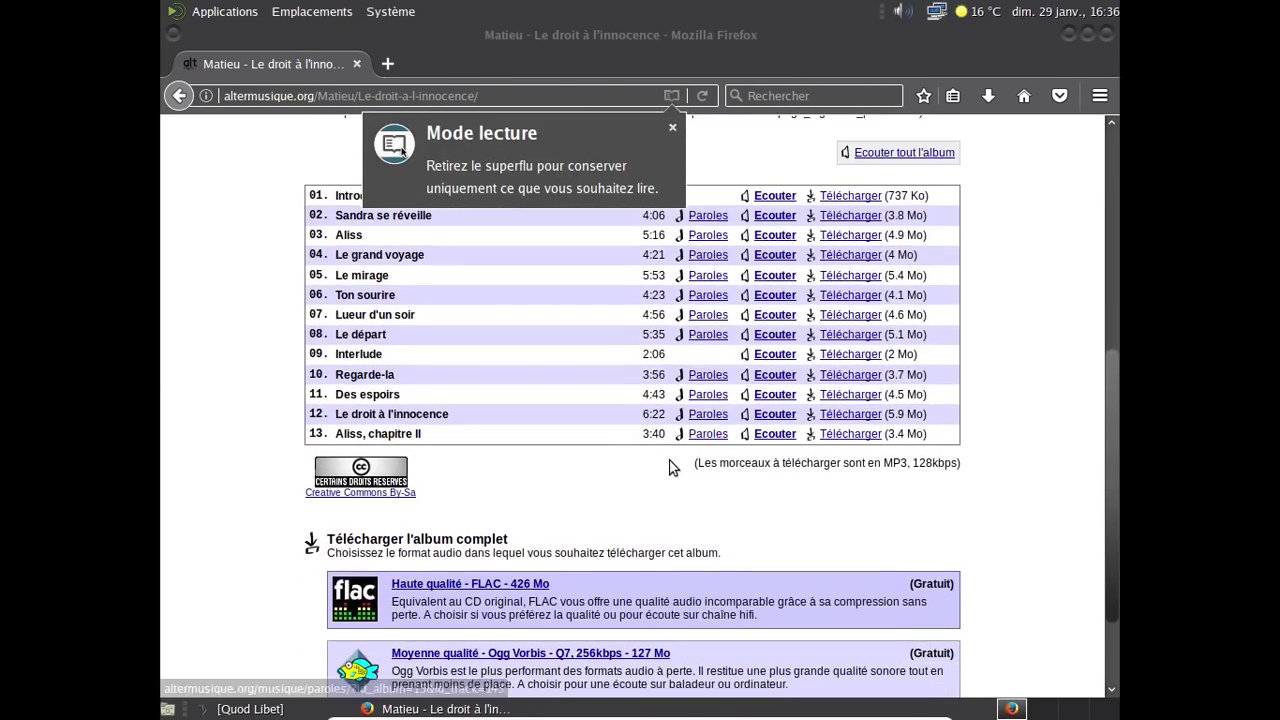
key("ctrl+alt+Right")
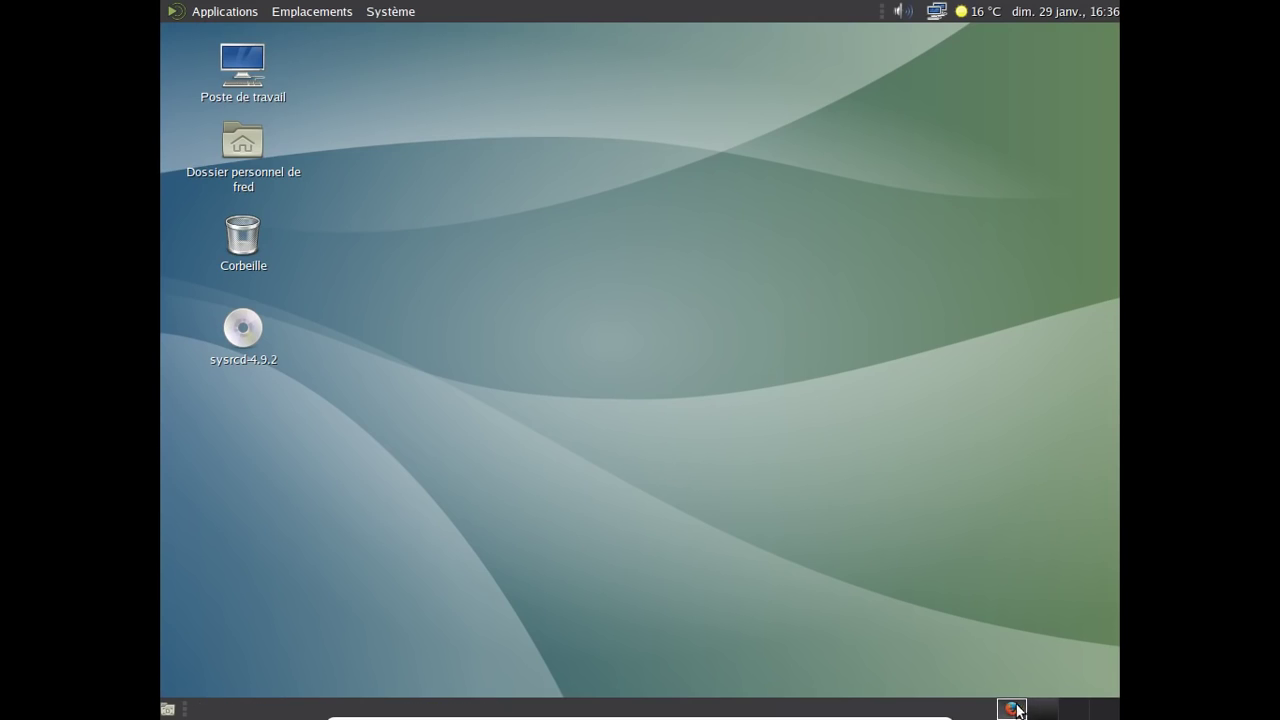
key("ctrl+alt+Left")
scroll(838, 537, "down", 3)
scroll(838, 537, "down", 7)
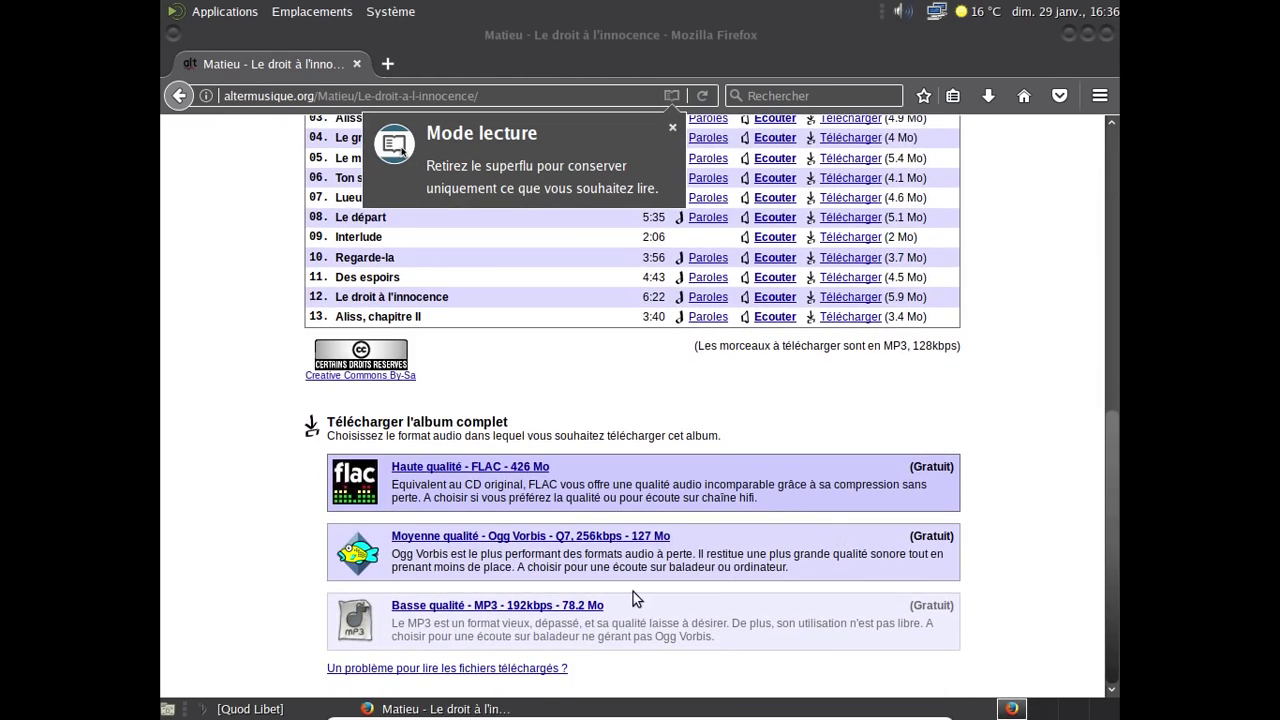
left_click(580, 606)
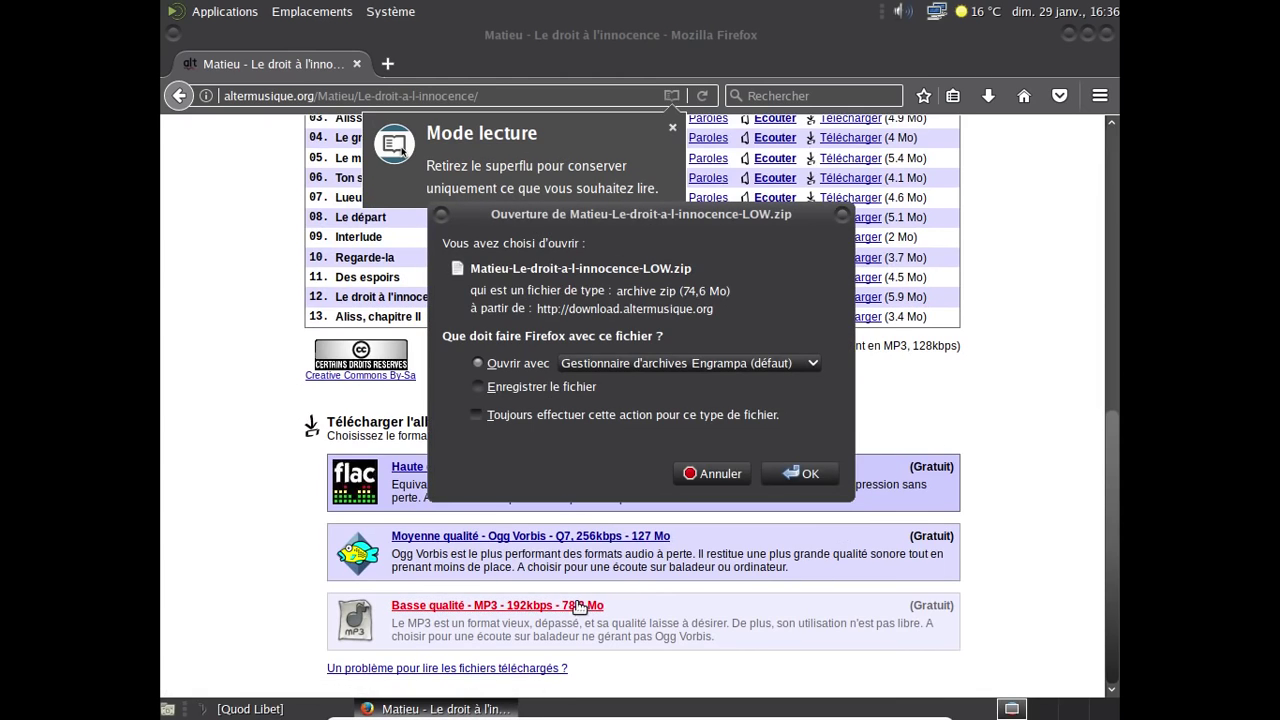
left_click(567, 390)
left_click(554, 414)
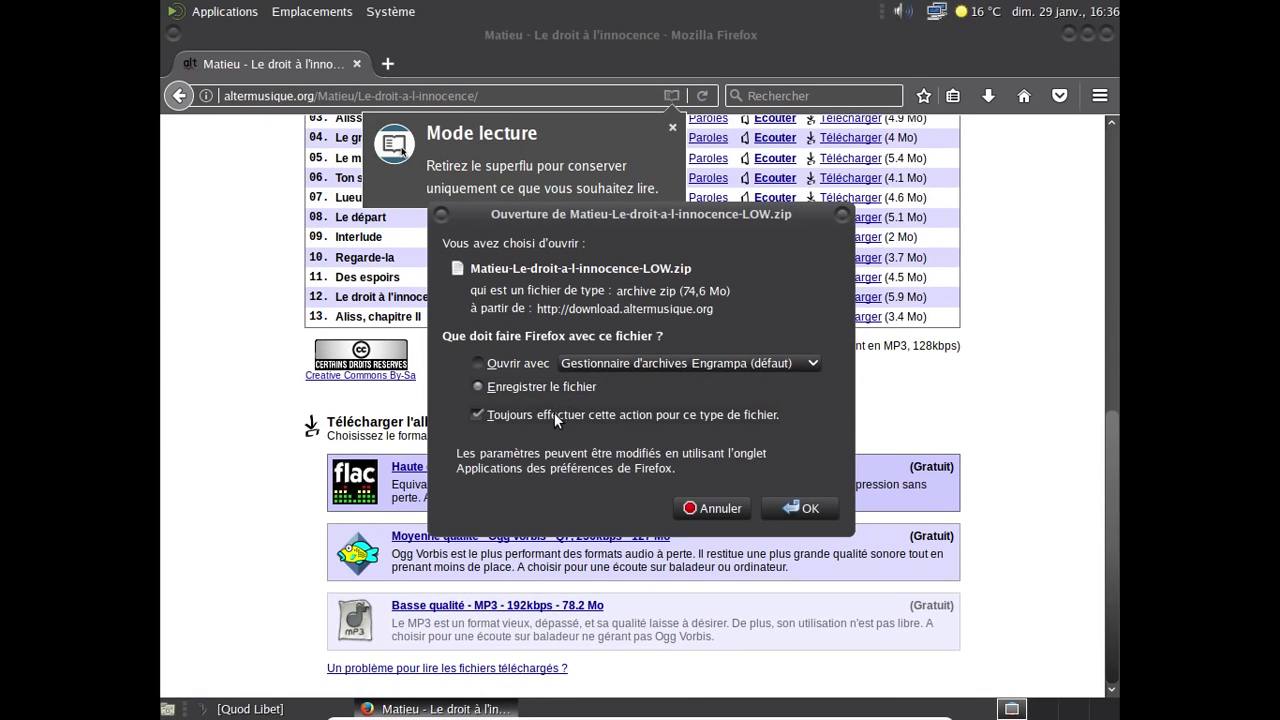
left_click(796, 510)
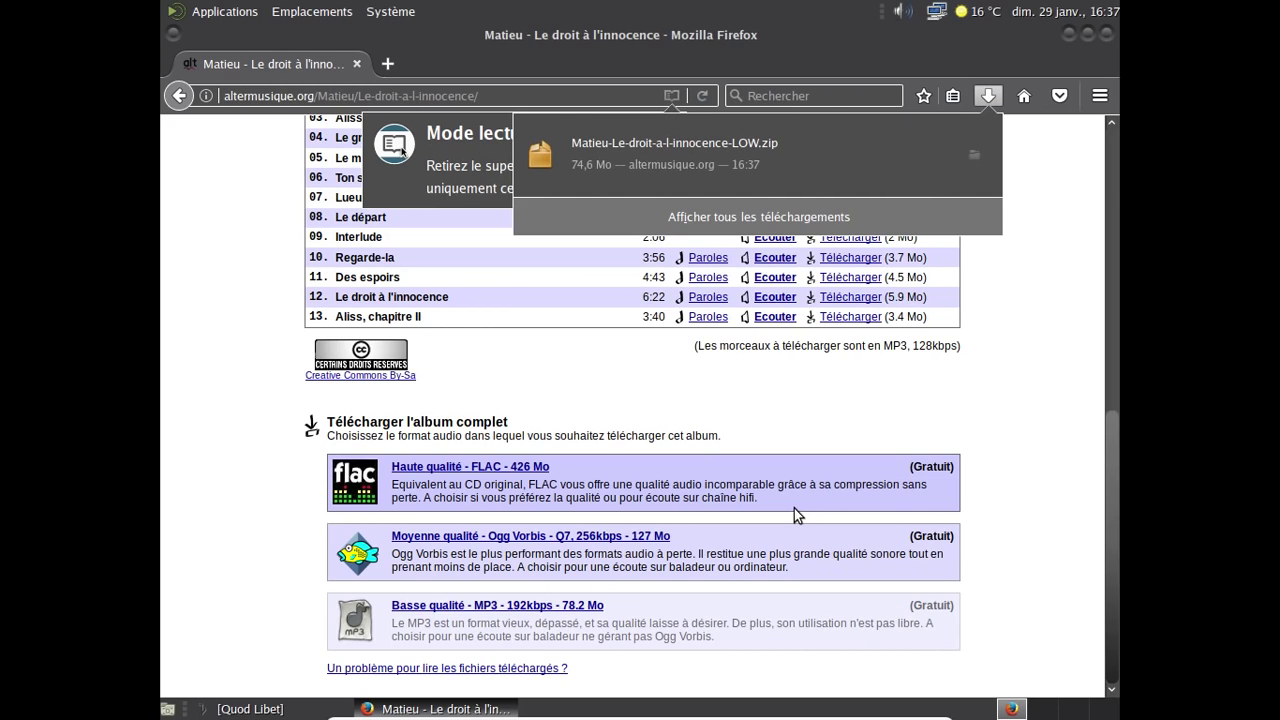
Dismiss the downloads list and the reading mode hint, and close the browser window.
left_click(992, 95)
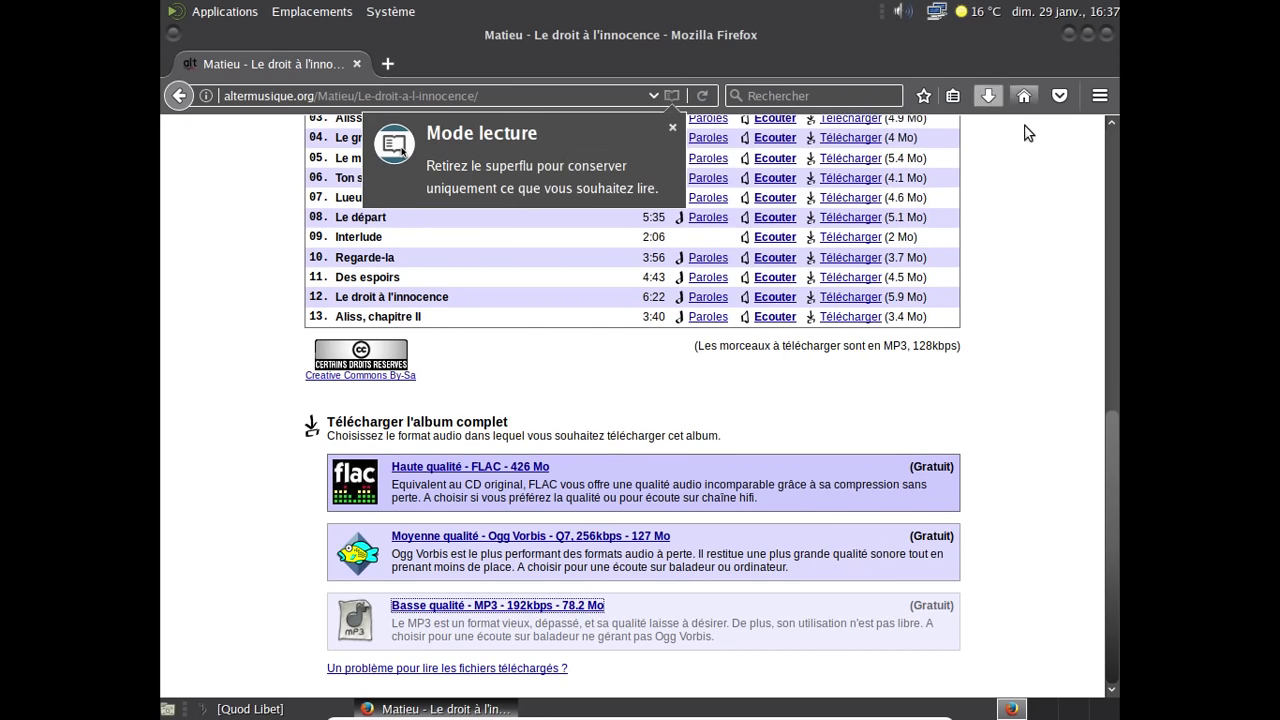
left_click(672, 128)
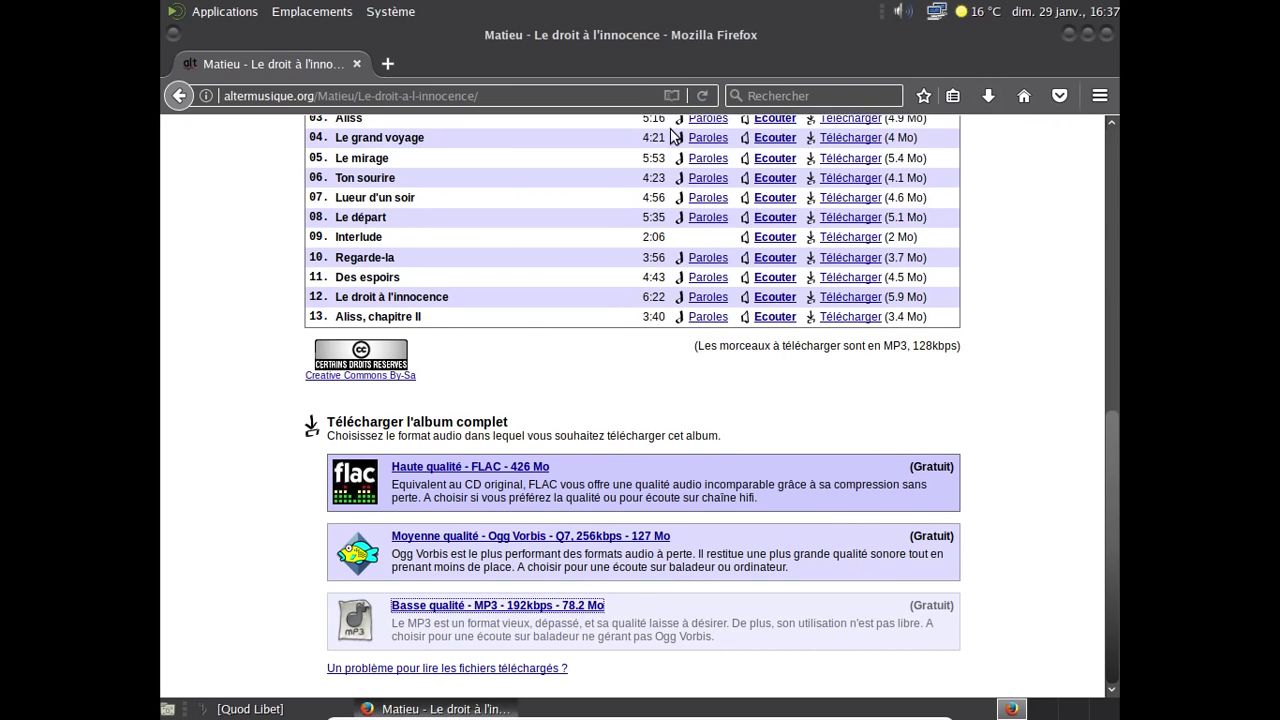
left_click(1112, 33)
Open the Téléchargements folder inside the personal home folder.
left_click(285, 176)
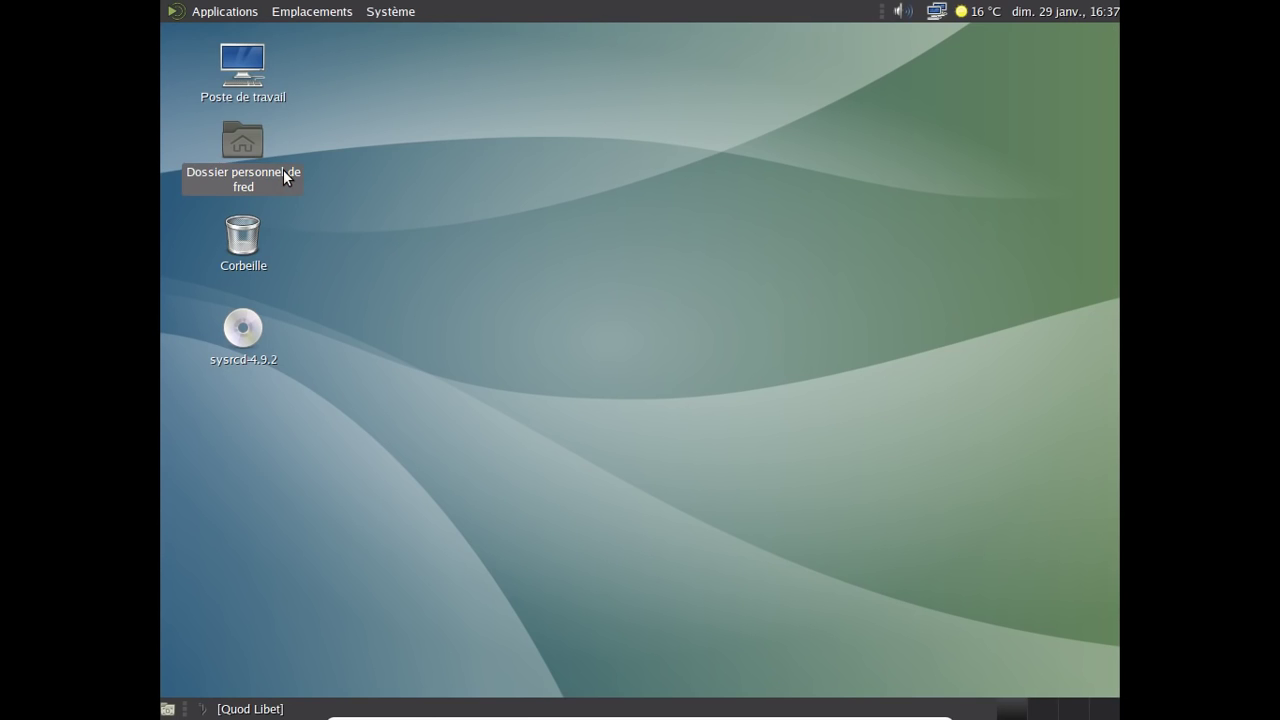
double_click(285, 176)
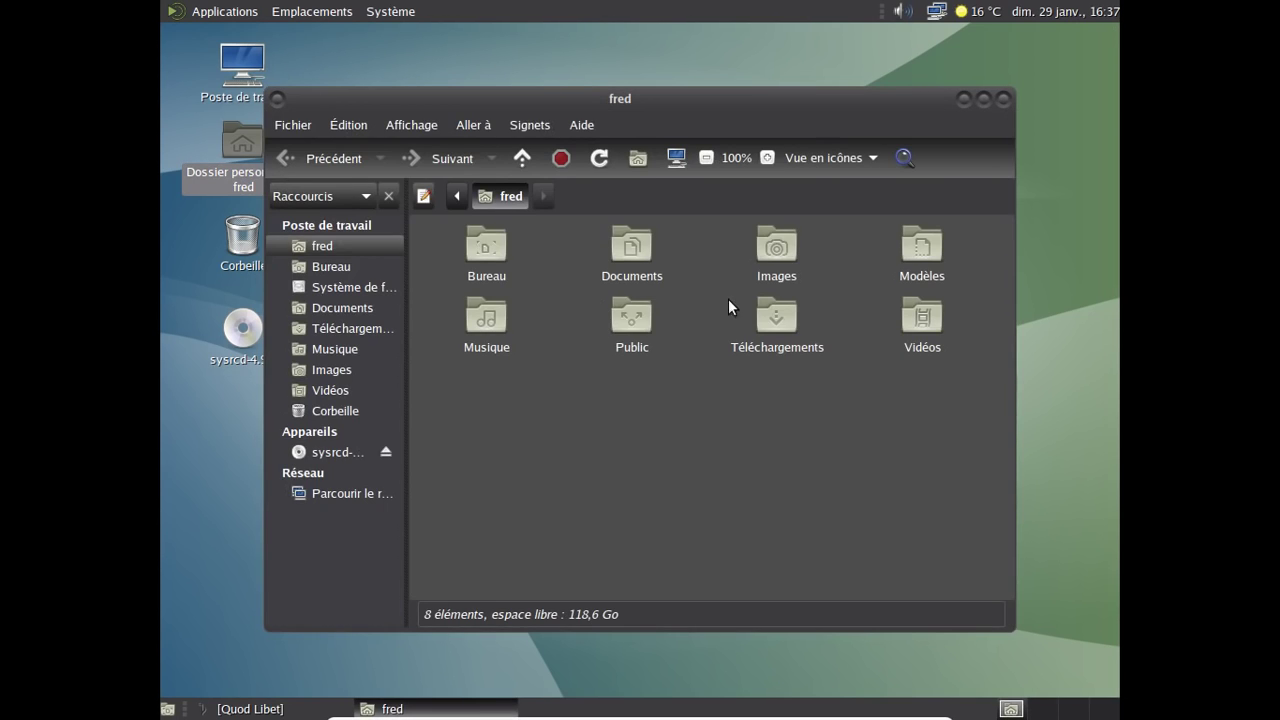
double_click(768, 316)
Extract Matieu-Le-droit-a-l-innocence-LOW.zip in place and move the extracted folder to Musique.
right_click(482, 249)
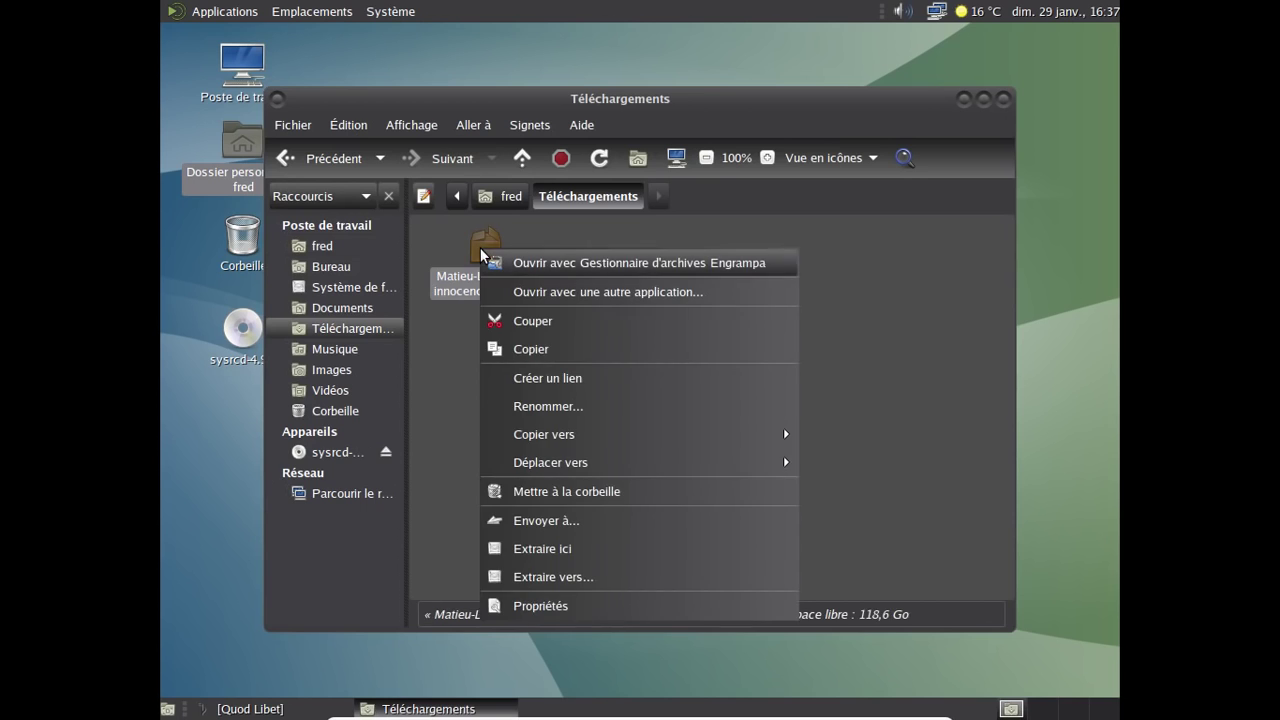
left_click(575, 558)
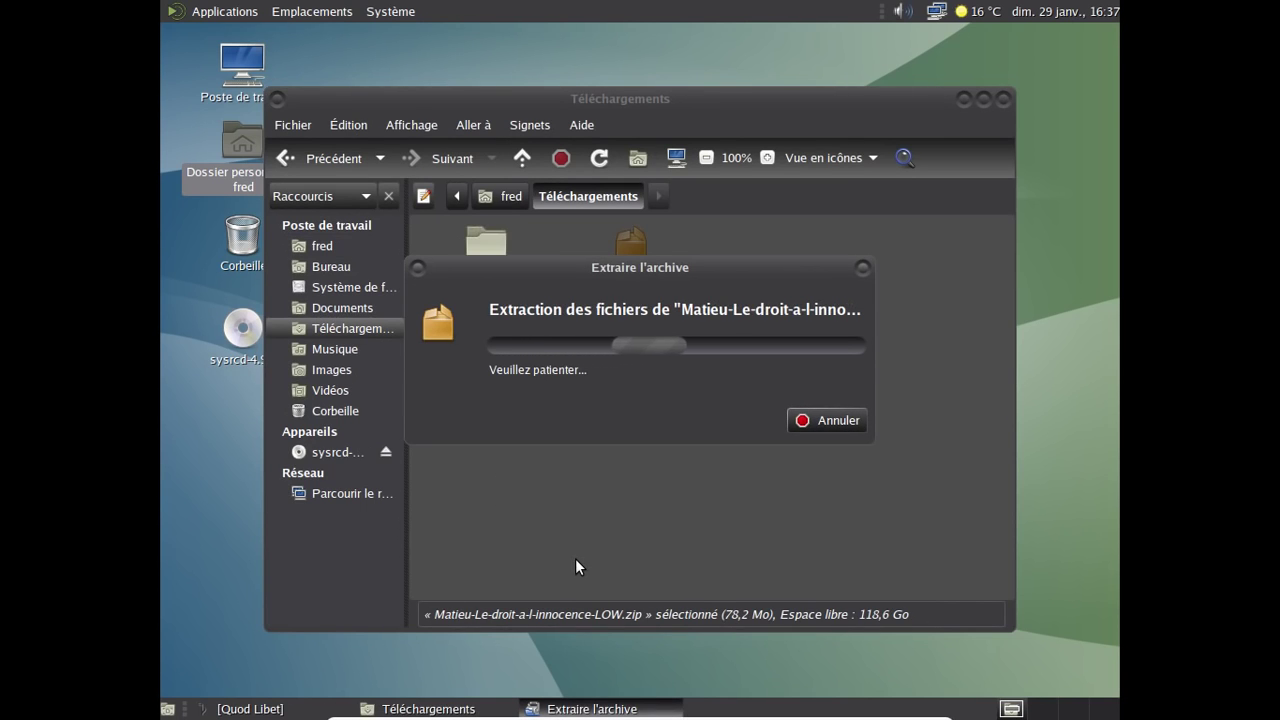
left_click_drag(484, 251, 320, 358)
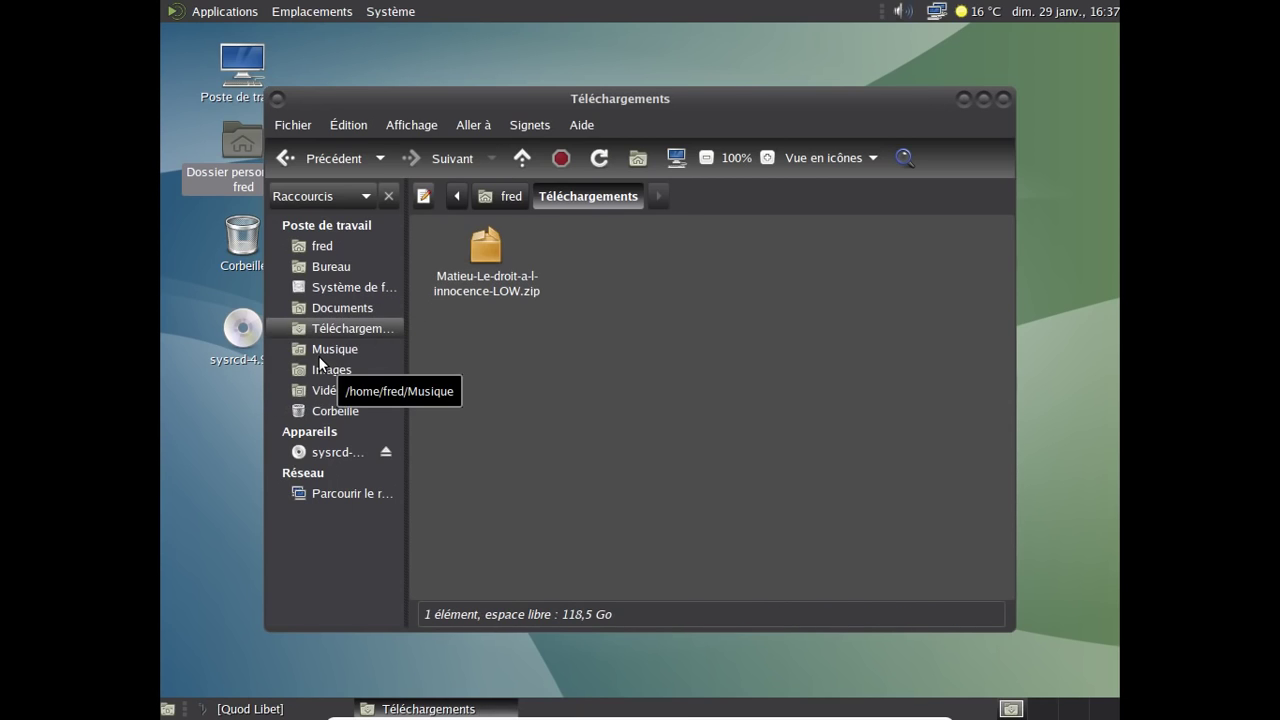
Switch to Quod Libet, scan the library for the added album and show the song list from its first track.
left_click(250, 709)
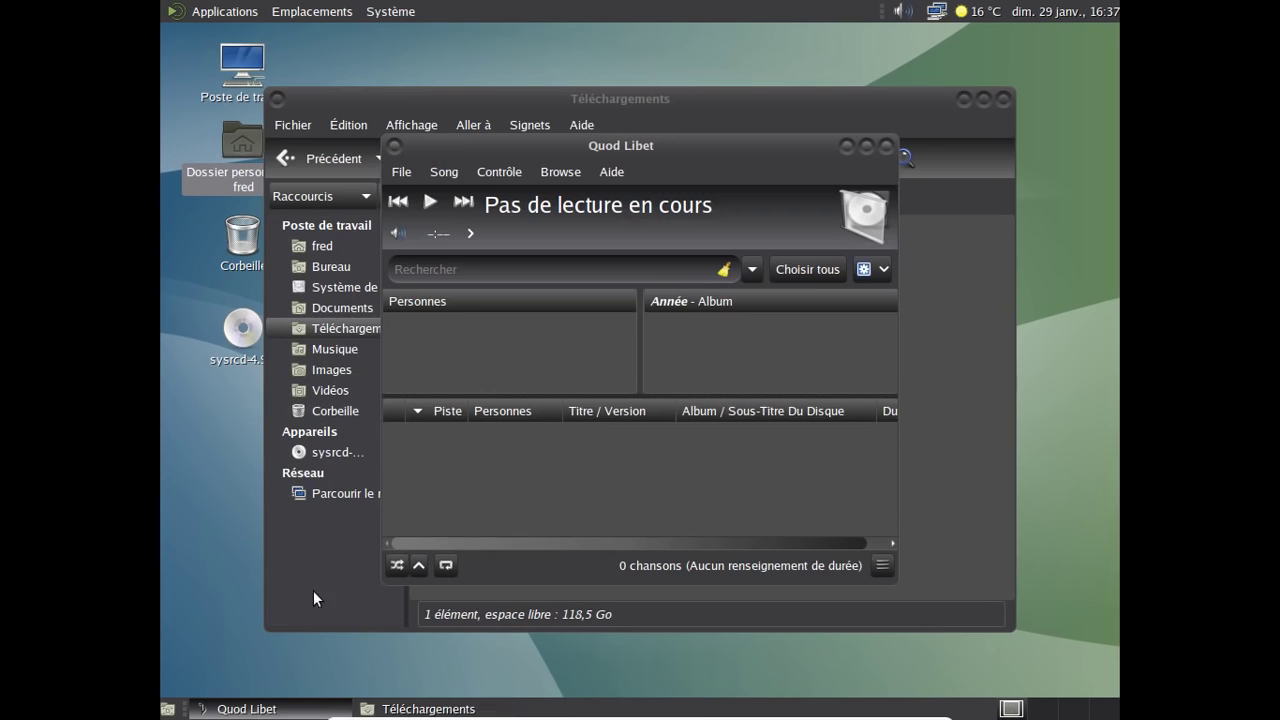
left_click(401, 173)
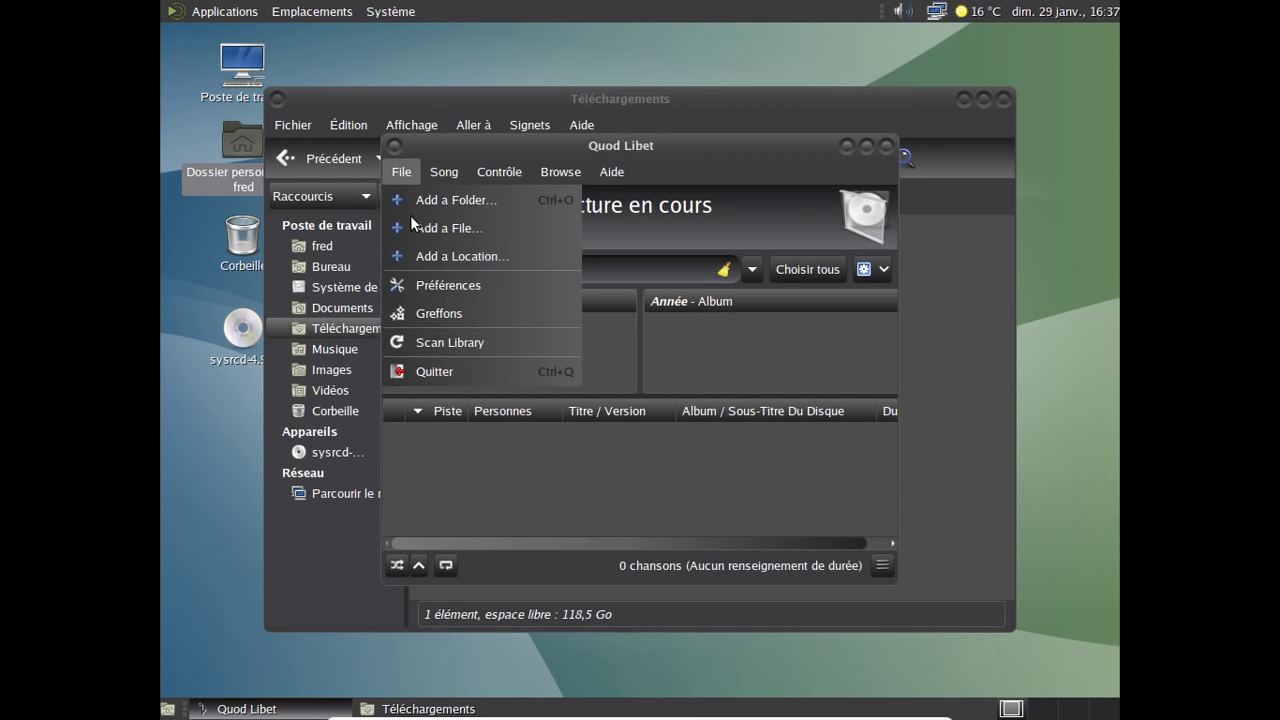
left_click(439, 336)
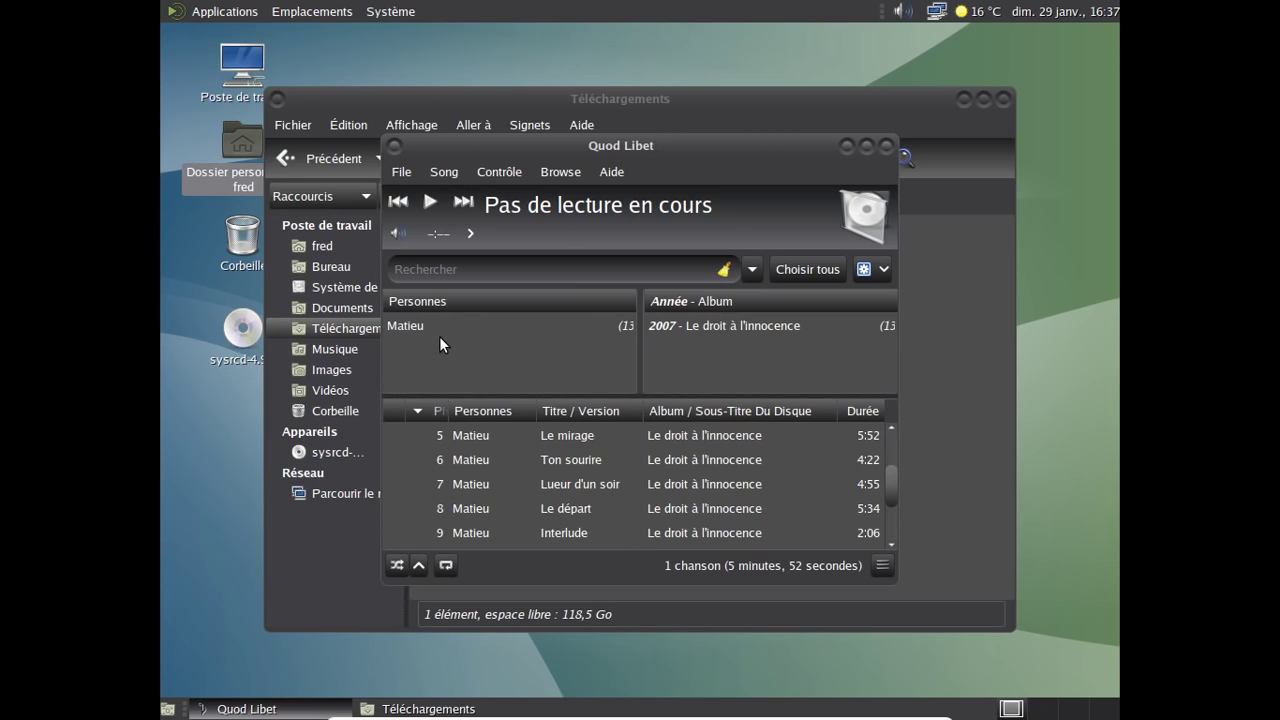
left_click_drag(884, 483, 882, 425)
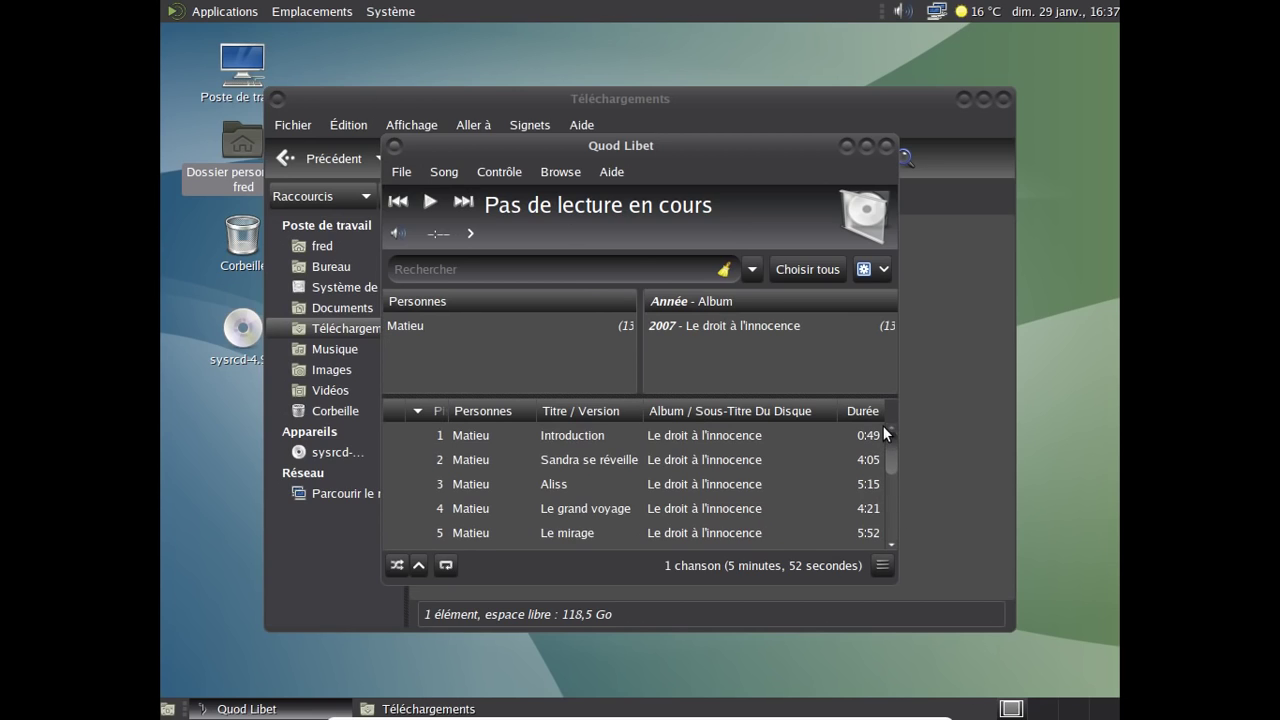
Play the album's first track, Introduction, and skip forward through Sandra se réveille to Aliss.
double_click(652, 438)
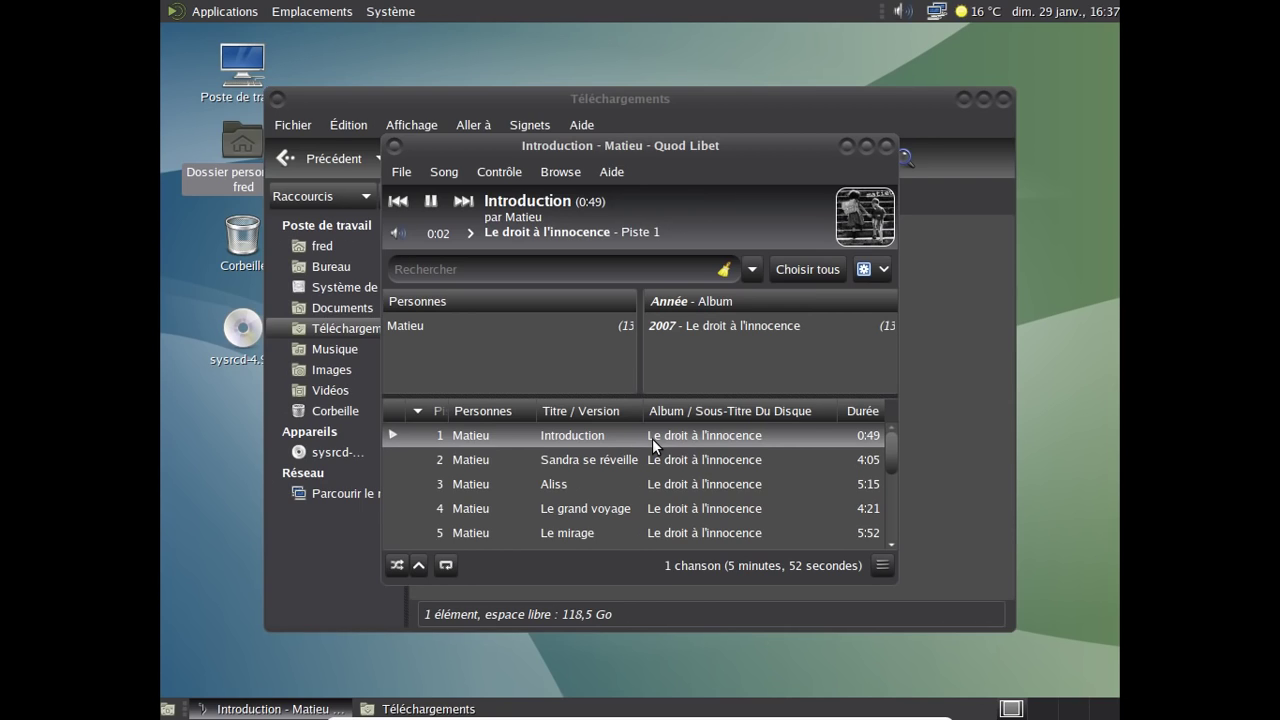
left_click(472, 201)
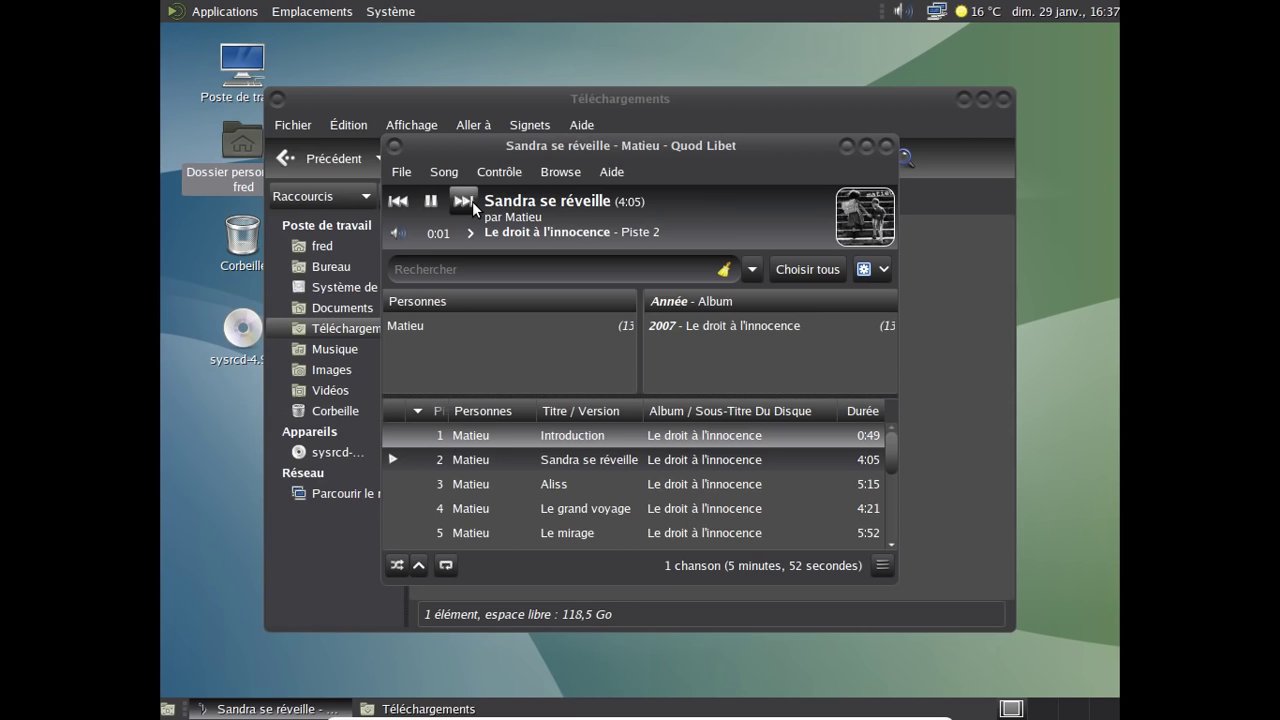
left_click(472, 201)
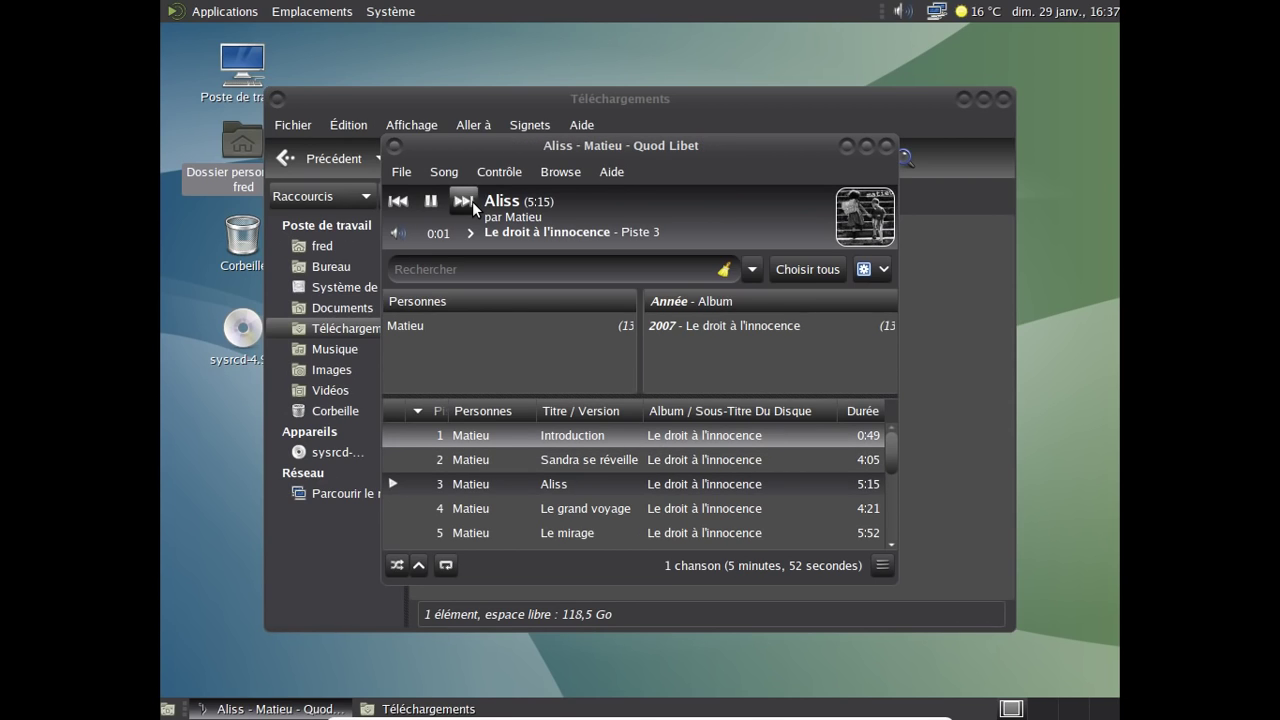
Quit the Quod Libet player and close the Téléchargements file manager window.
left_click(404, 172)
left_click(449, 370)
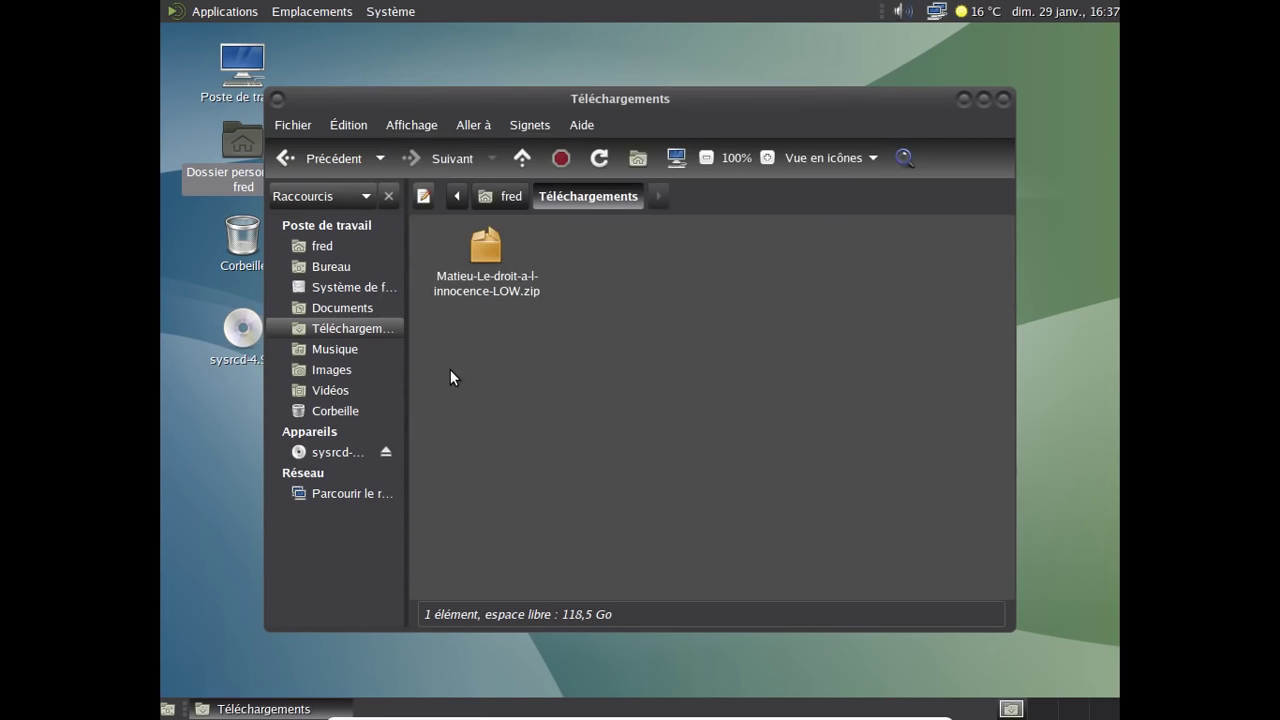
left_click(1004, 100)
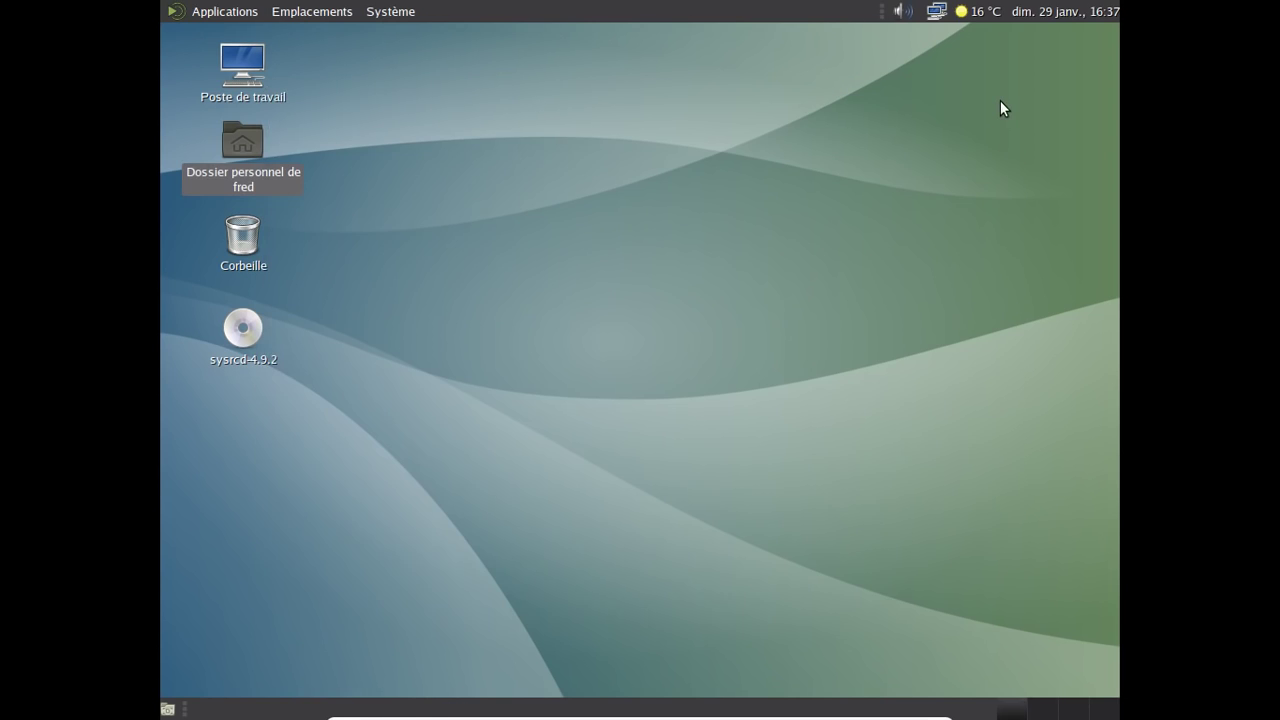
Shut down the computer from the MATE desktop and confirm the shutdown.
left_click(384, 12)
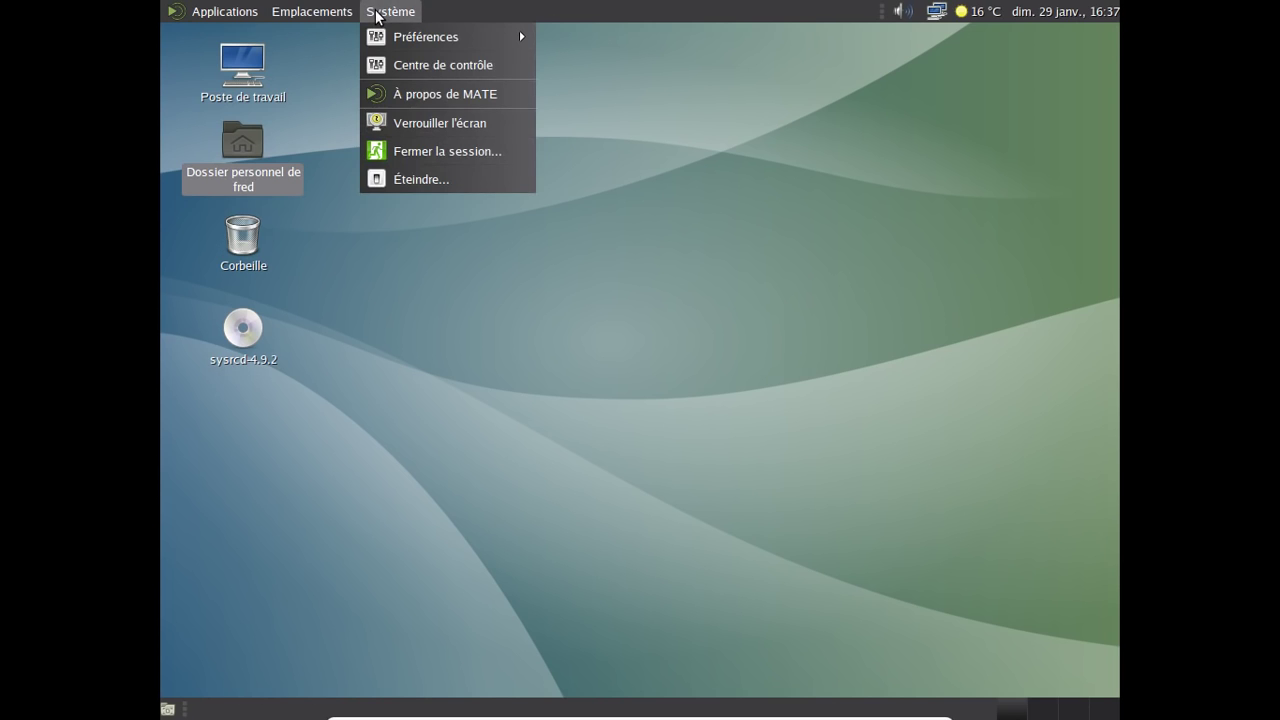
left_click(410, 180)
left_click(777, 450)
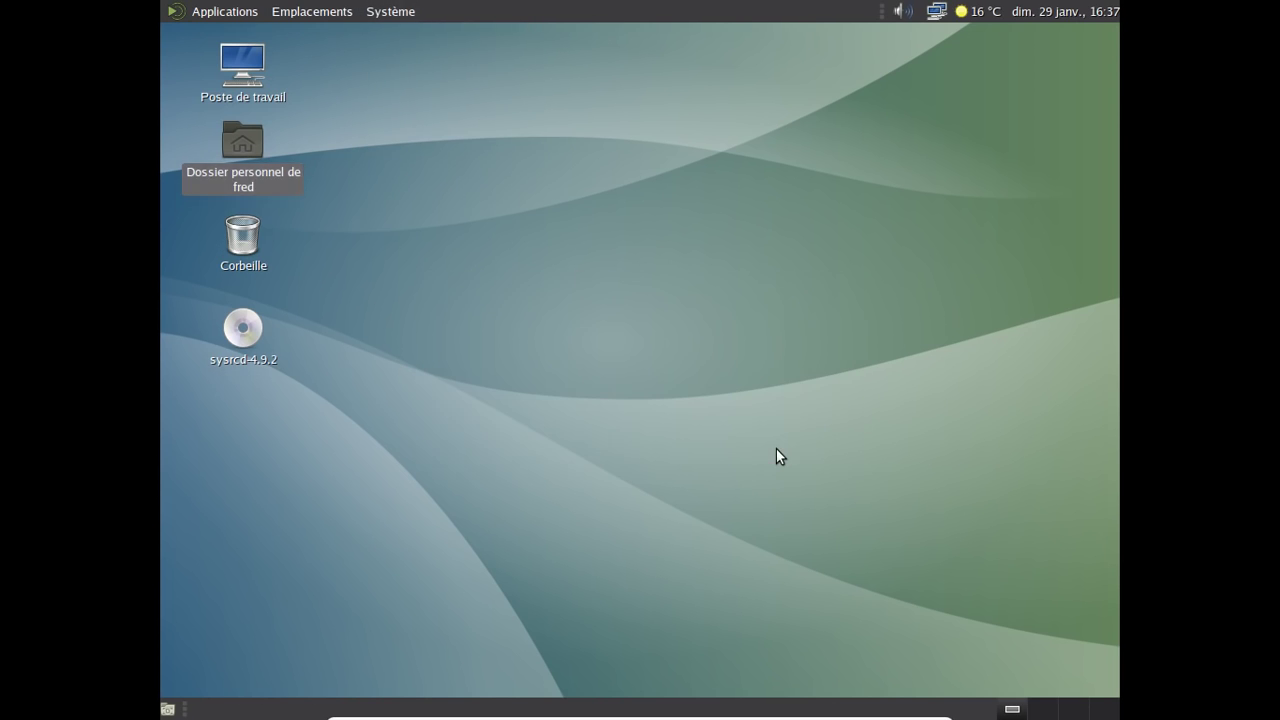